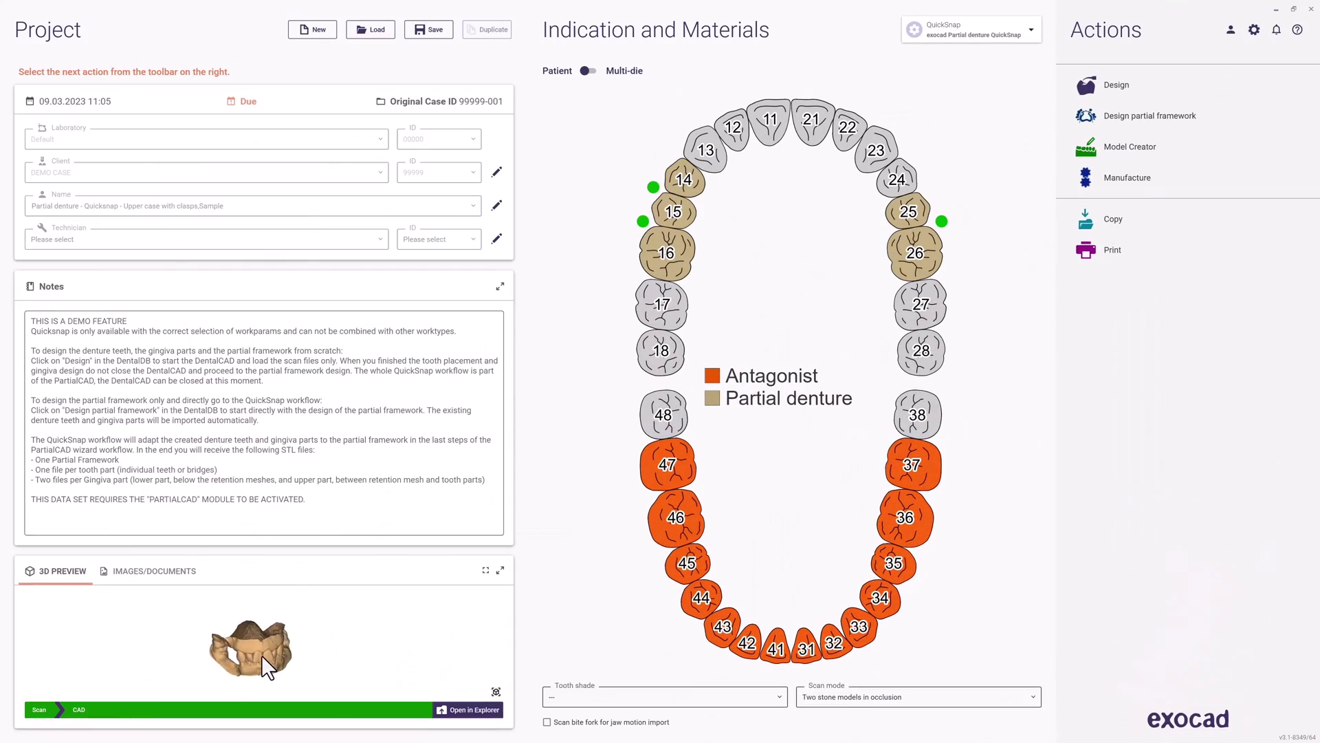
right_drag(241, 653, 279, 651)
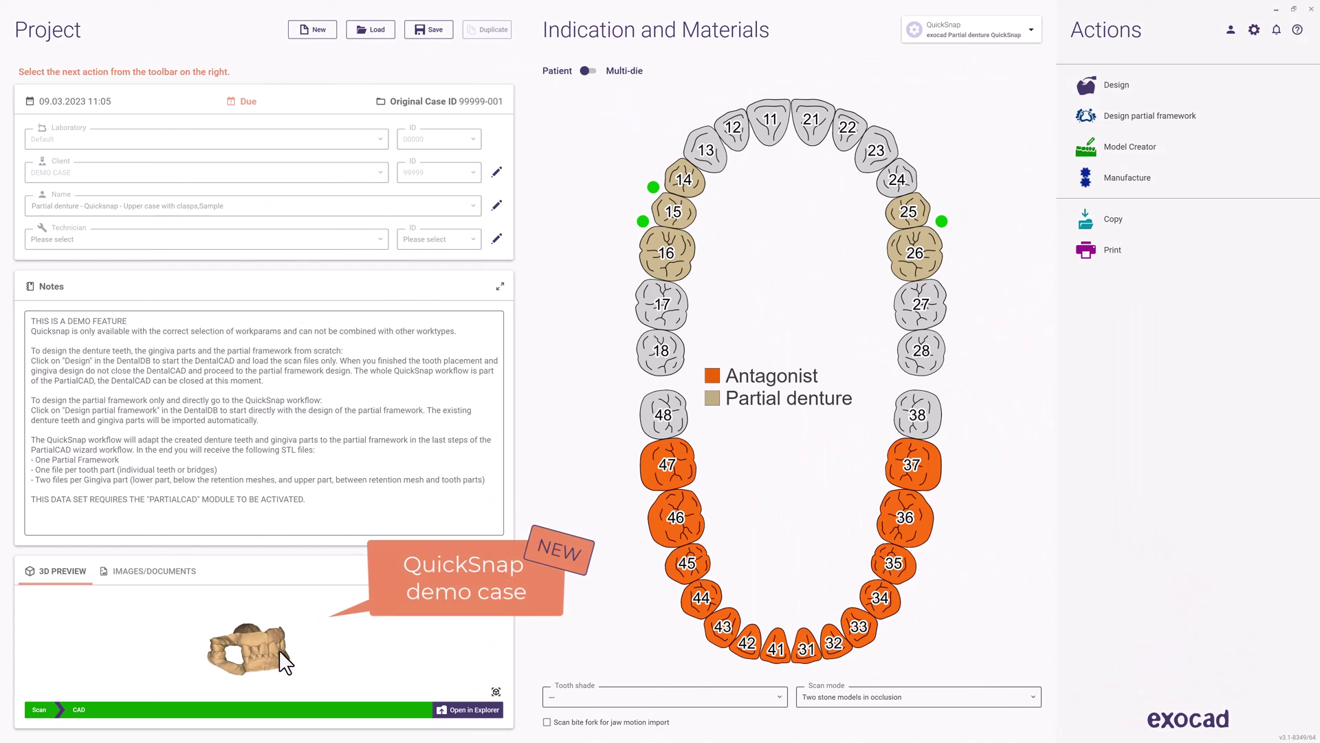
scroll(280, 651, up, 5)
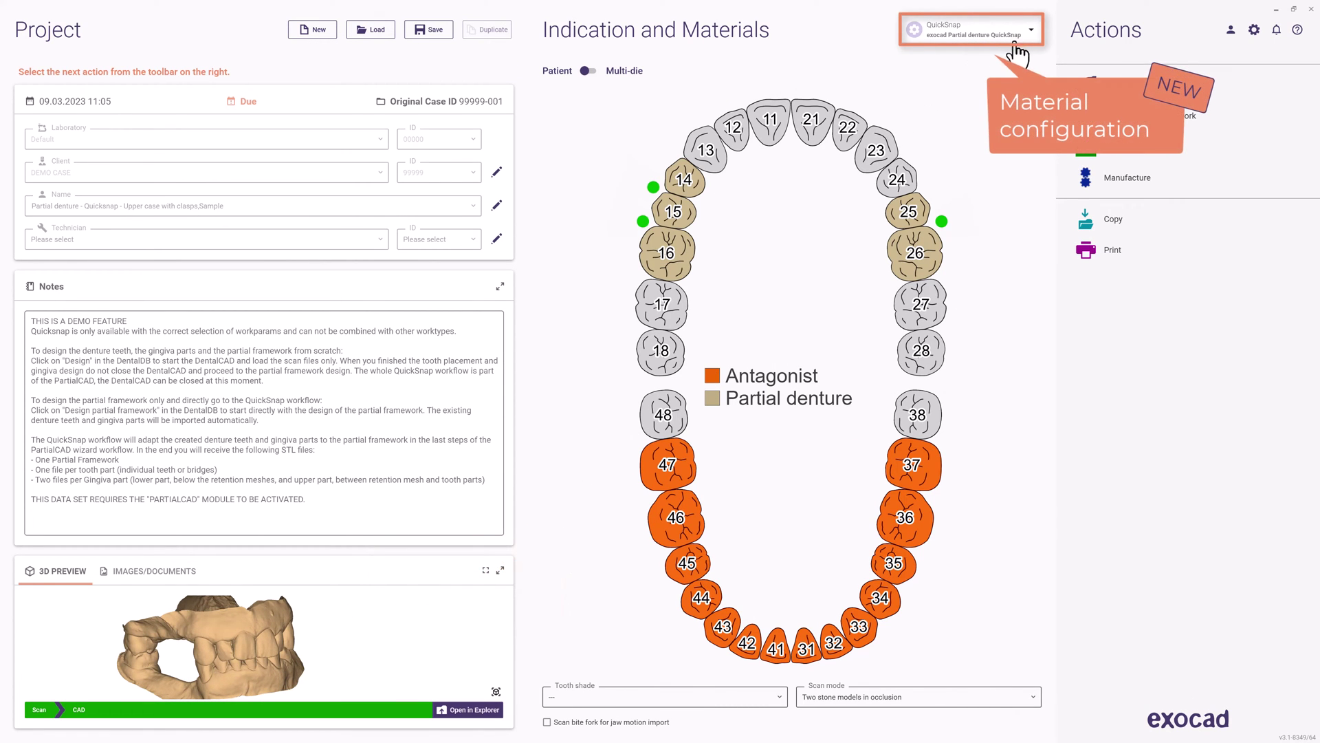
- Try the alternative denture materials on tooth 16 and confirm QuickSnap: Split-denture and framework as its material
click(680, 256)
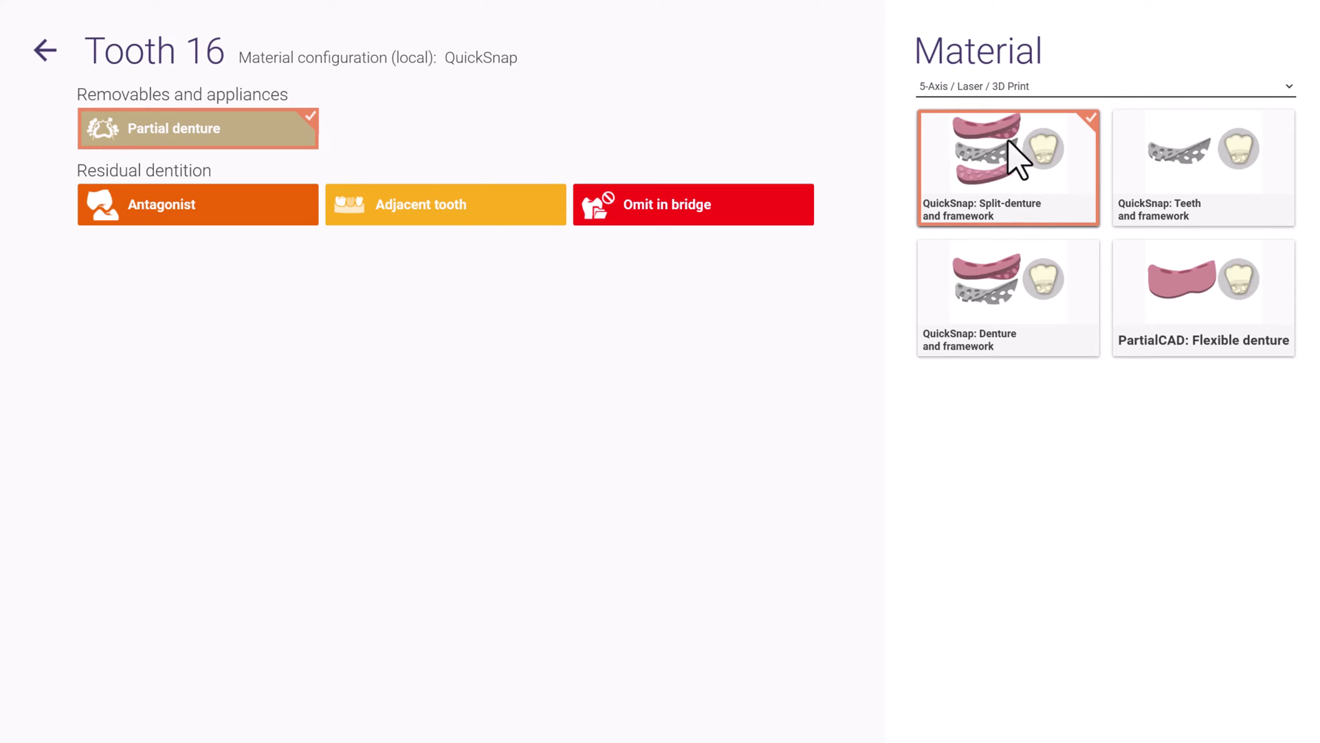
click(967, 271)
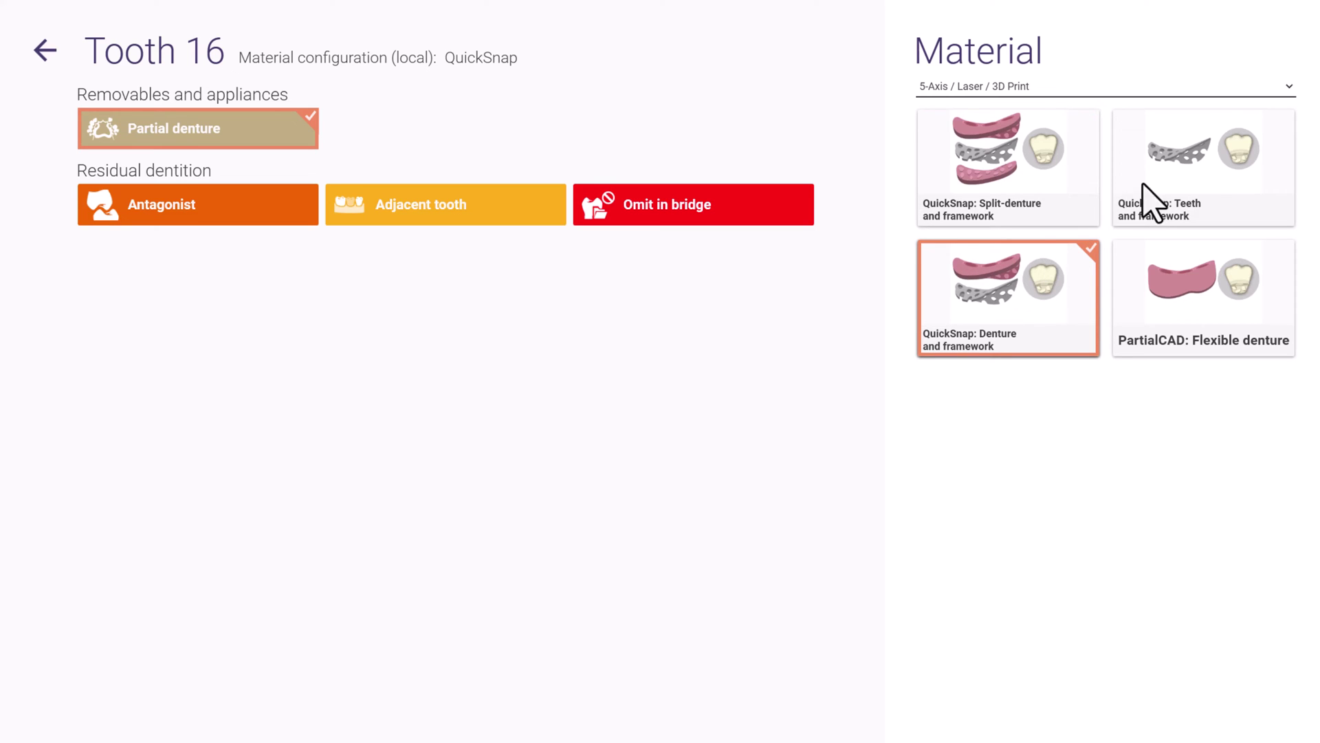
click(1188, 155)
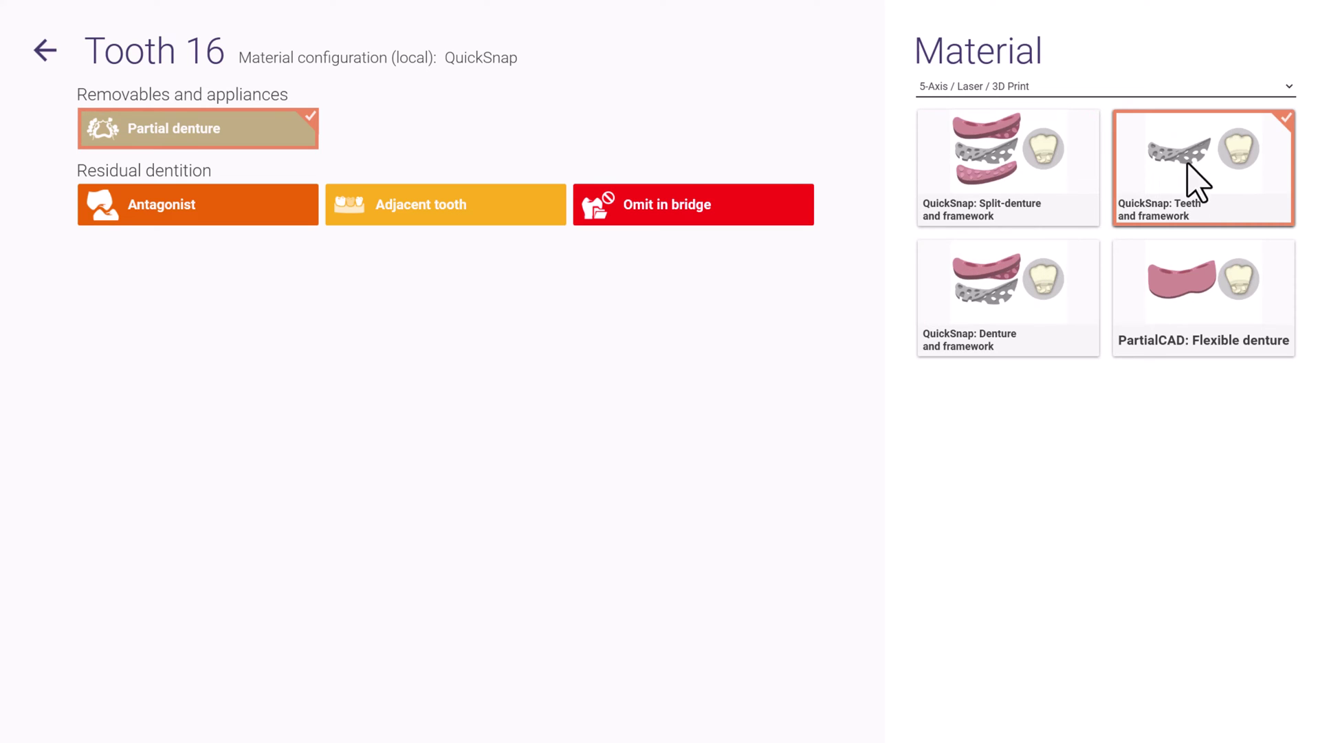
click(1175, 268)
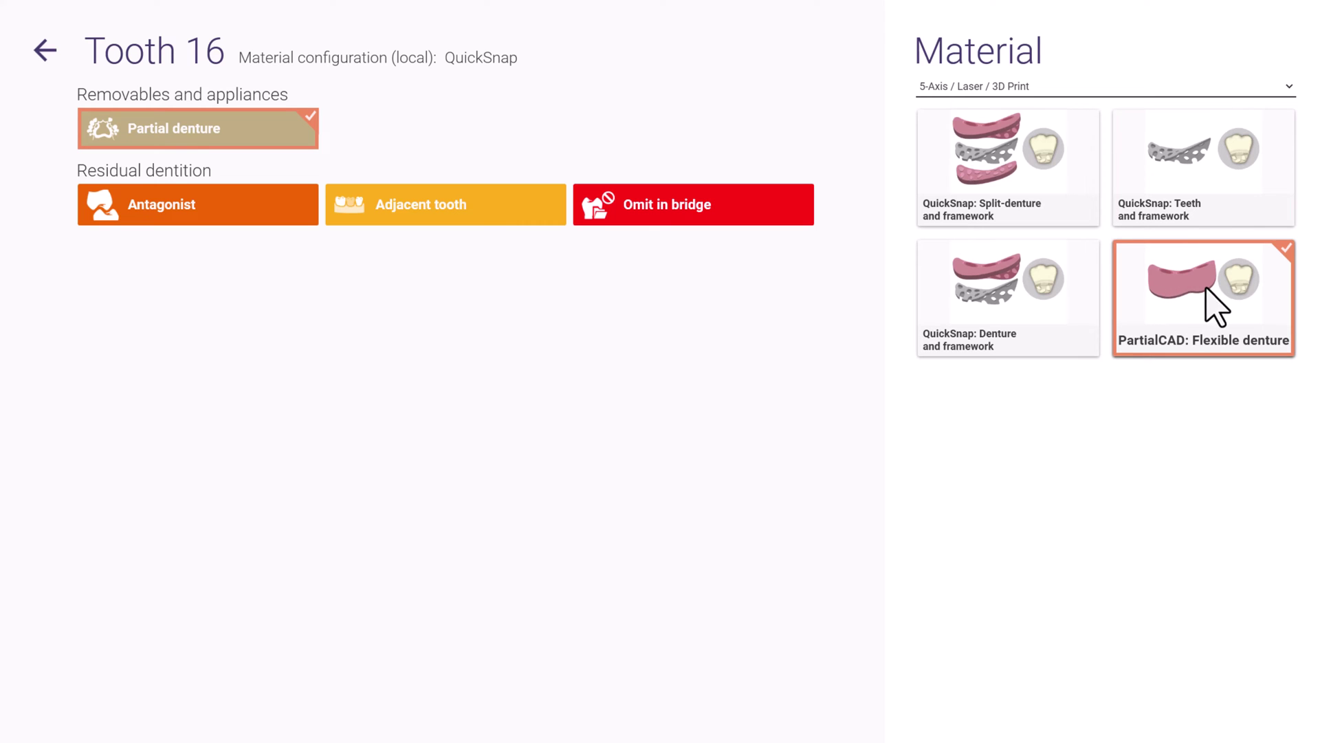
click(715, 148)
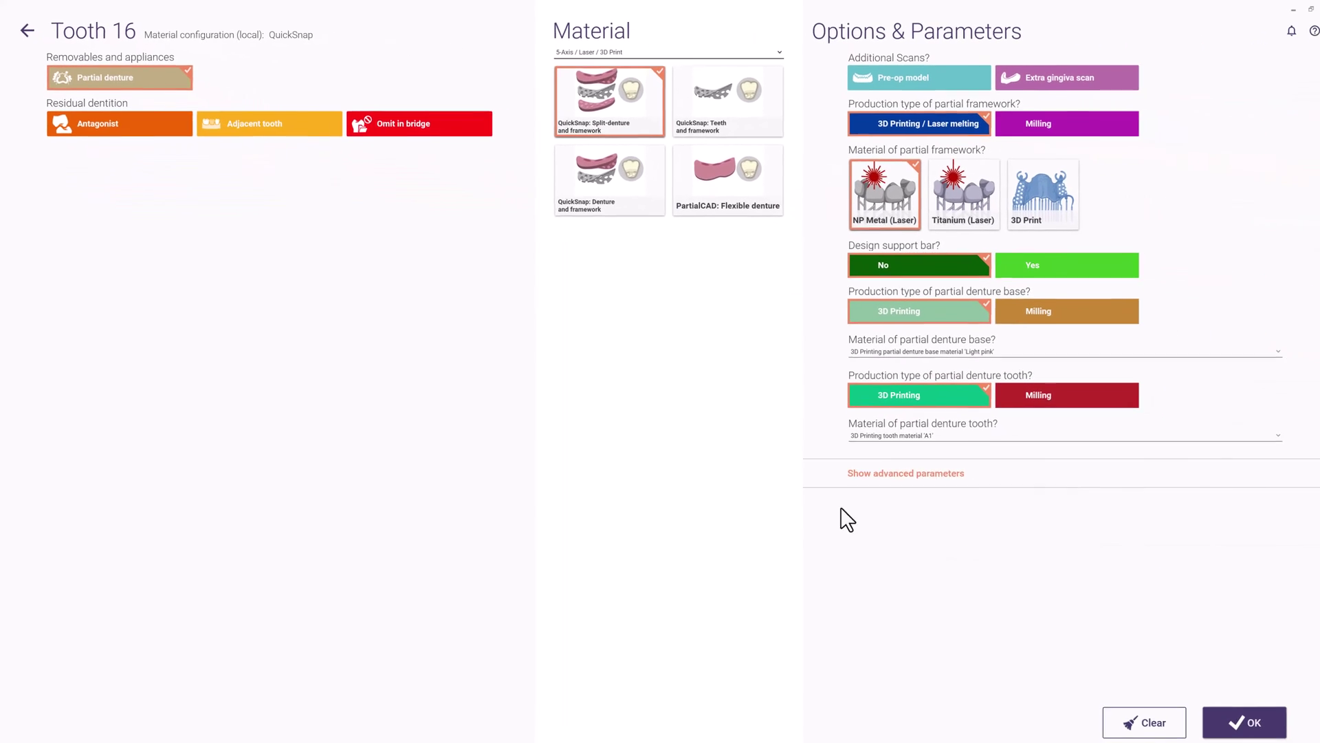
click(1208, 721)
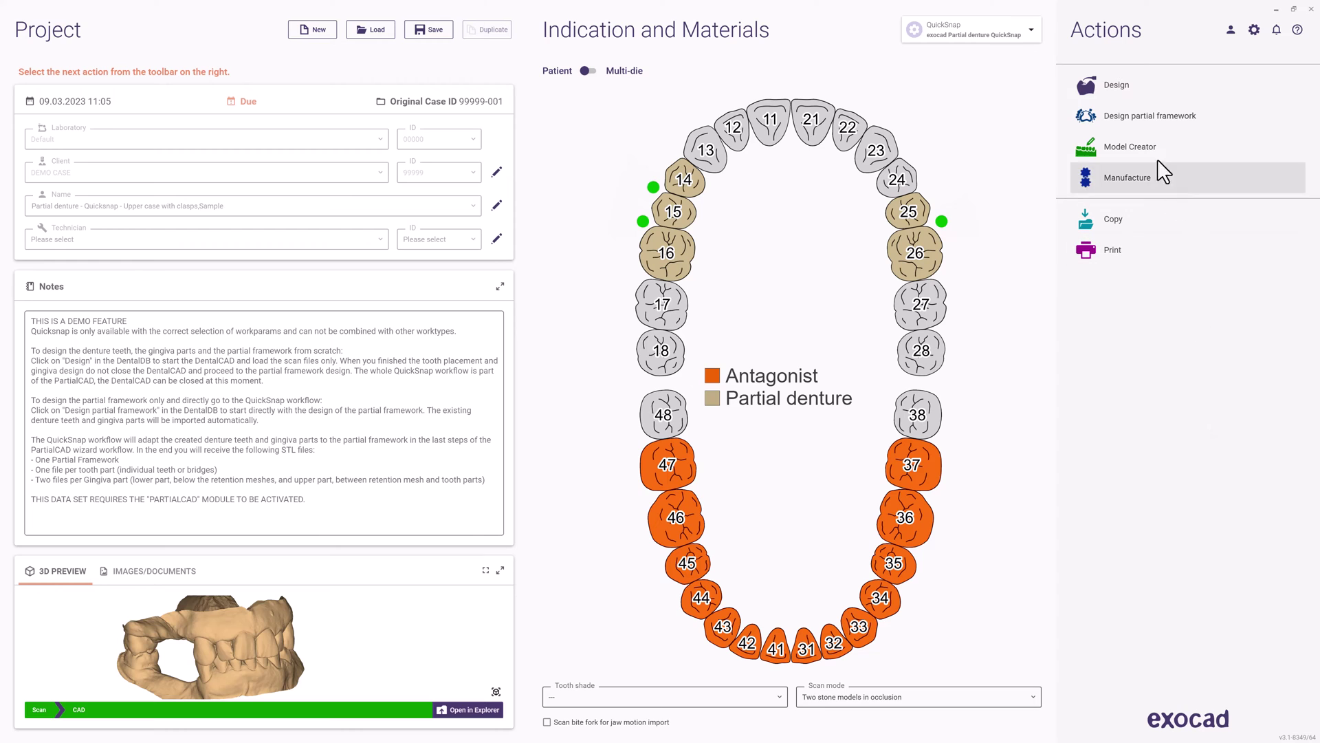
- Start the design and adapt the denture teeth to a 0.1 mm static occlusion and 0 mm approximal distance, leaving the basal areas unadapted
click(1115, 86)
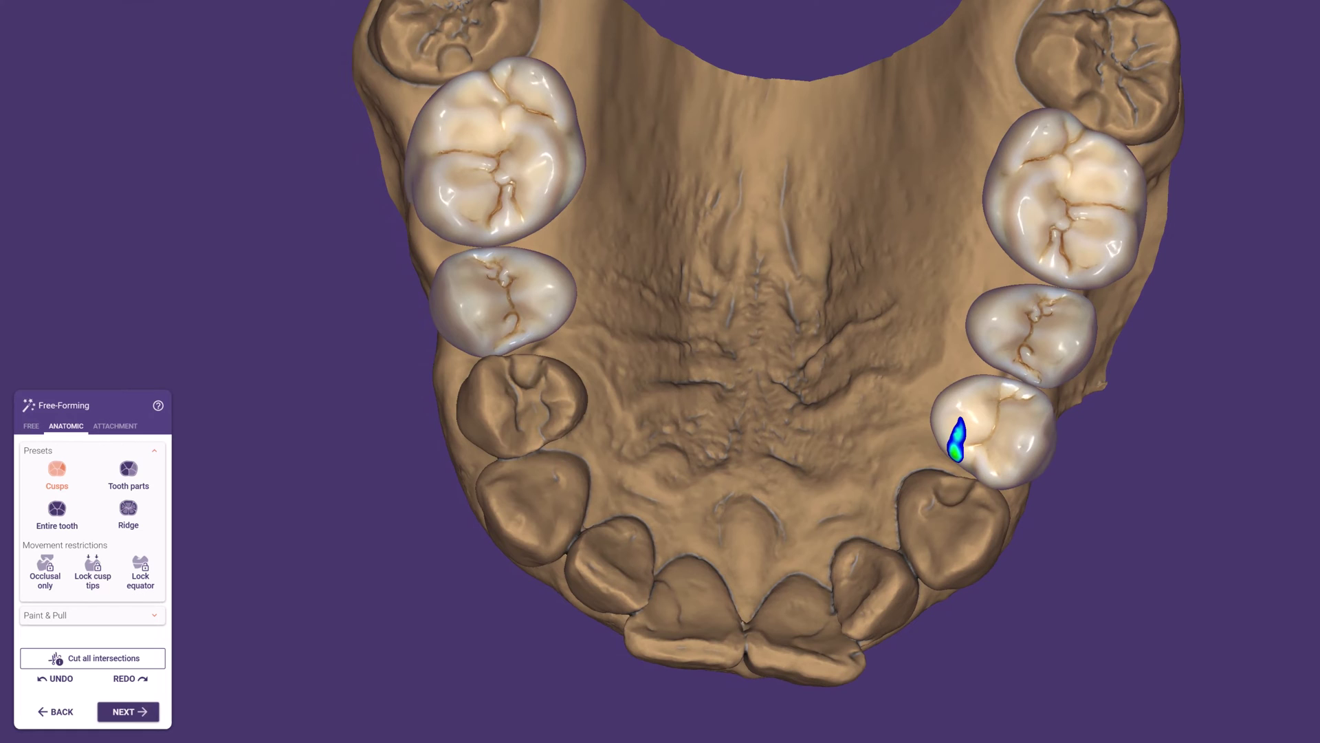
click(31, 426)
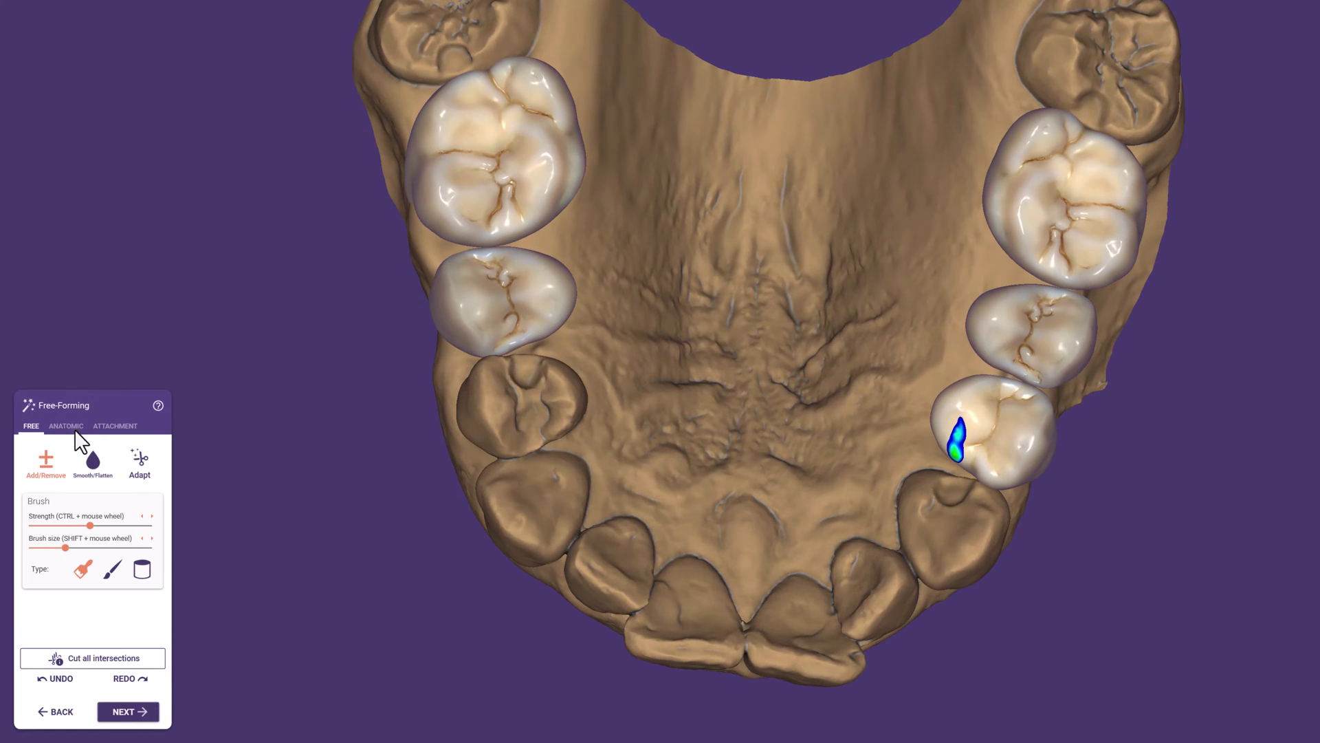
click(139, 464)
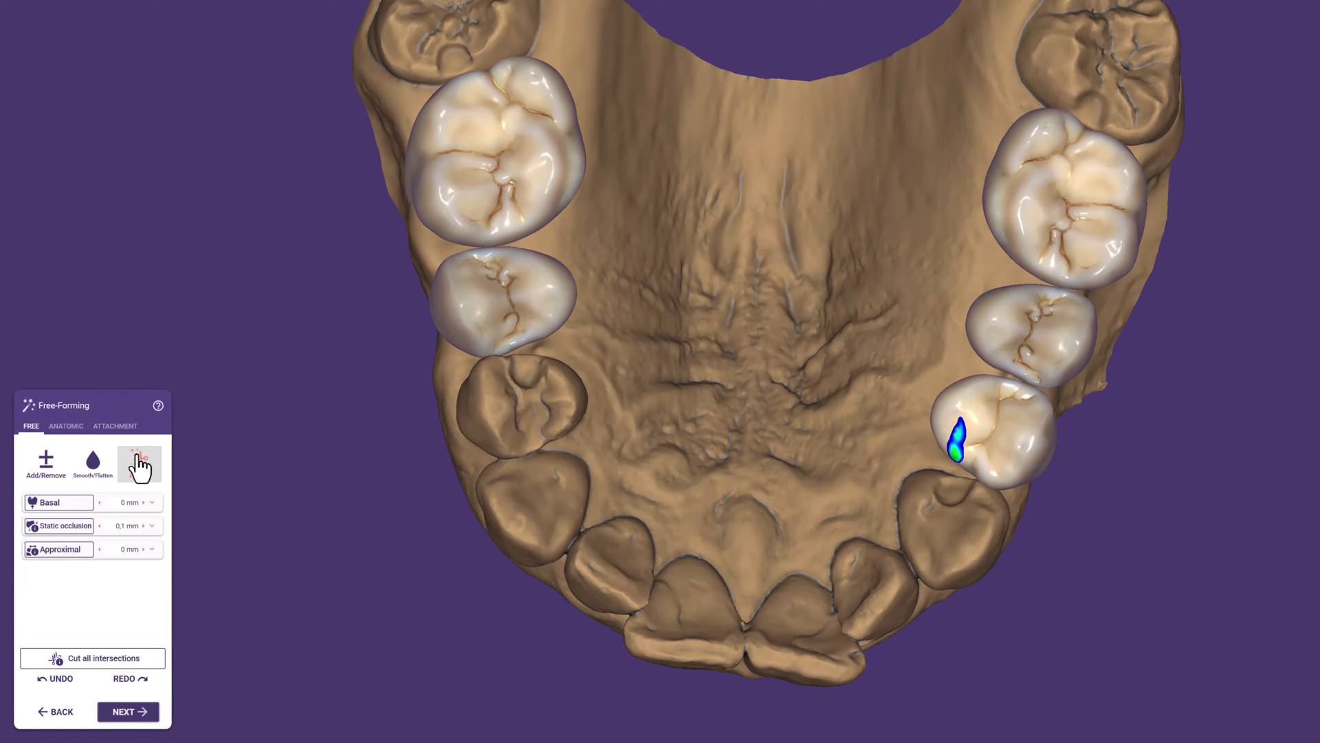
click(63, 549)
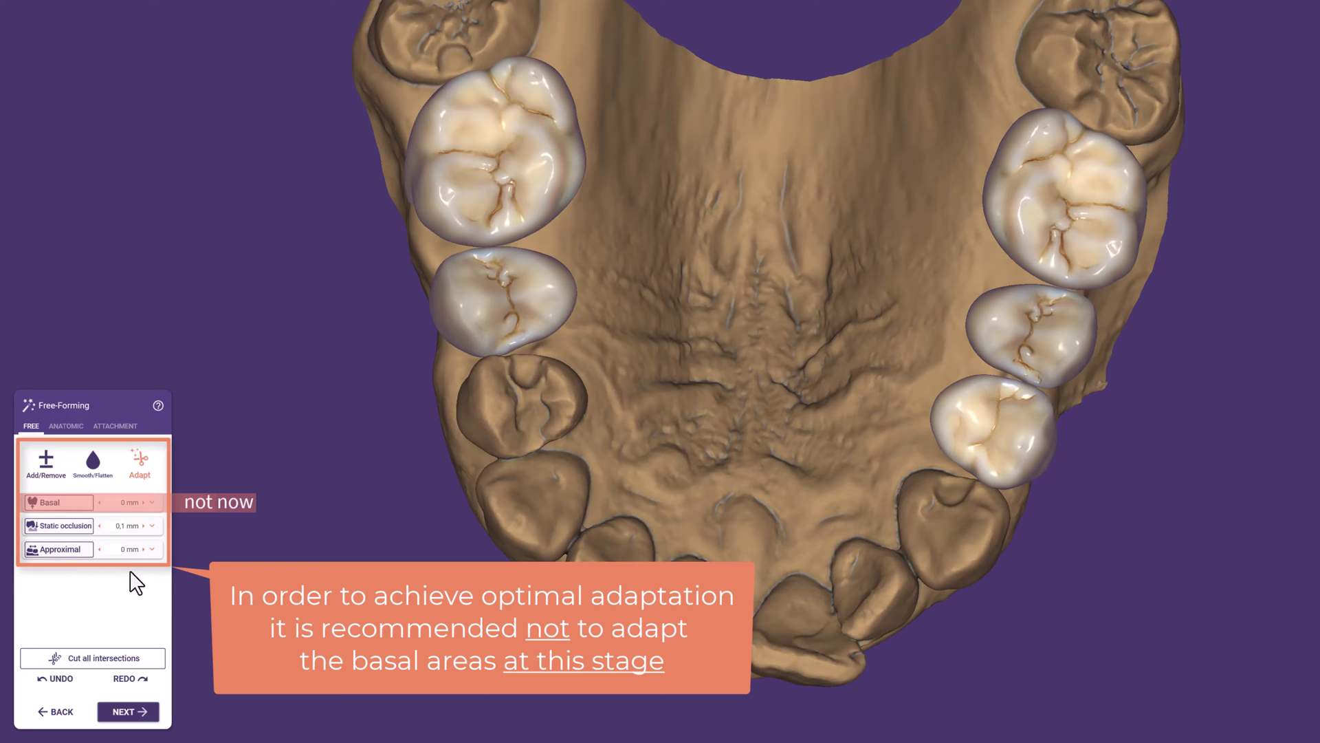
click(157, 716)
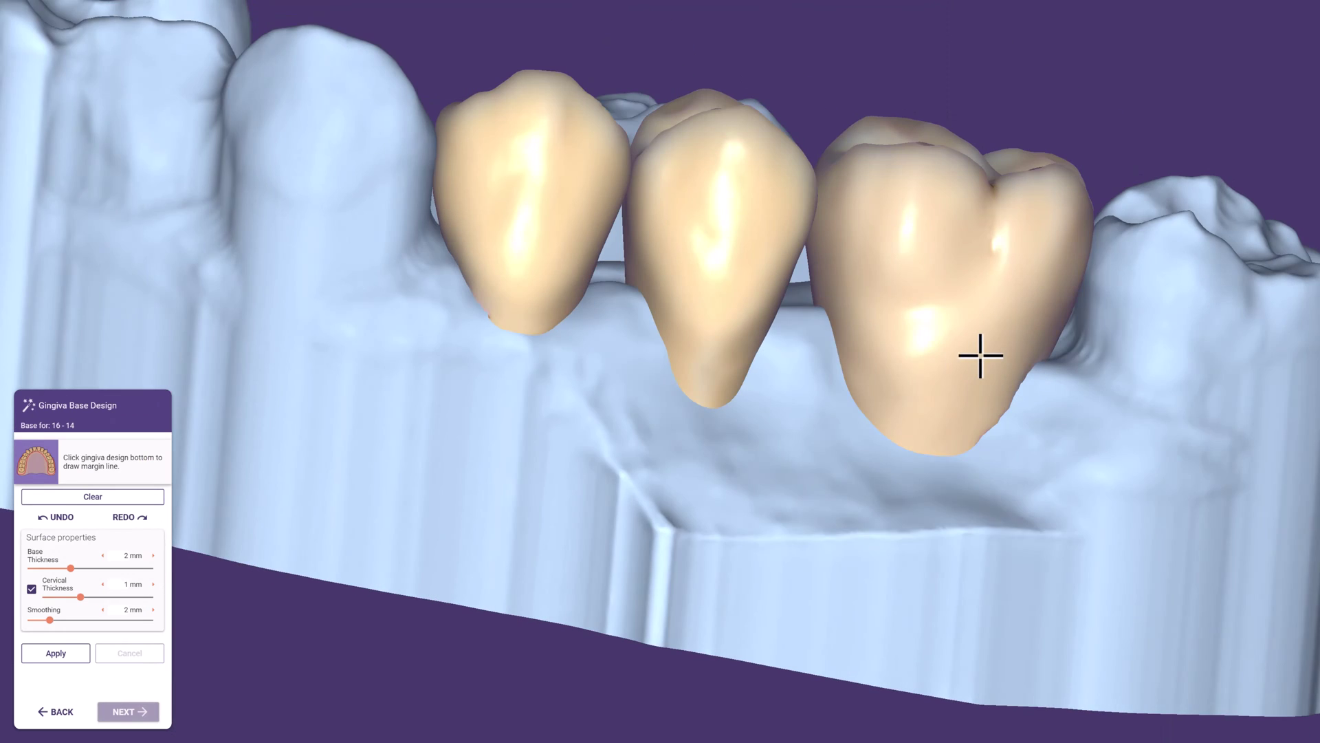
- Draw a closed margin line around teeth 16 to 14 on the buccal and palatal sides to generate their gingiva base
click(1106, 317)
click(845, 503)
click(745, 472)
click(664, 446)
click(587, 414)
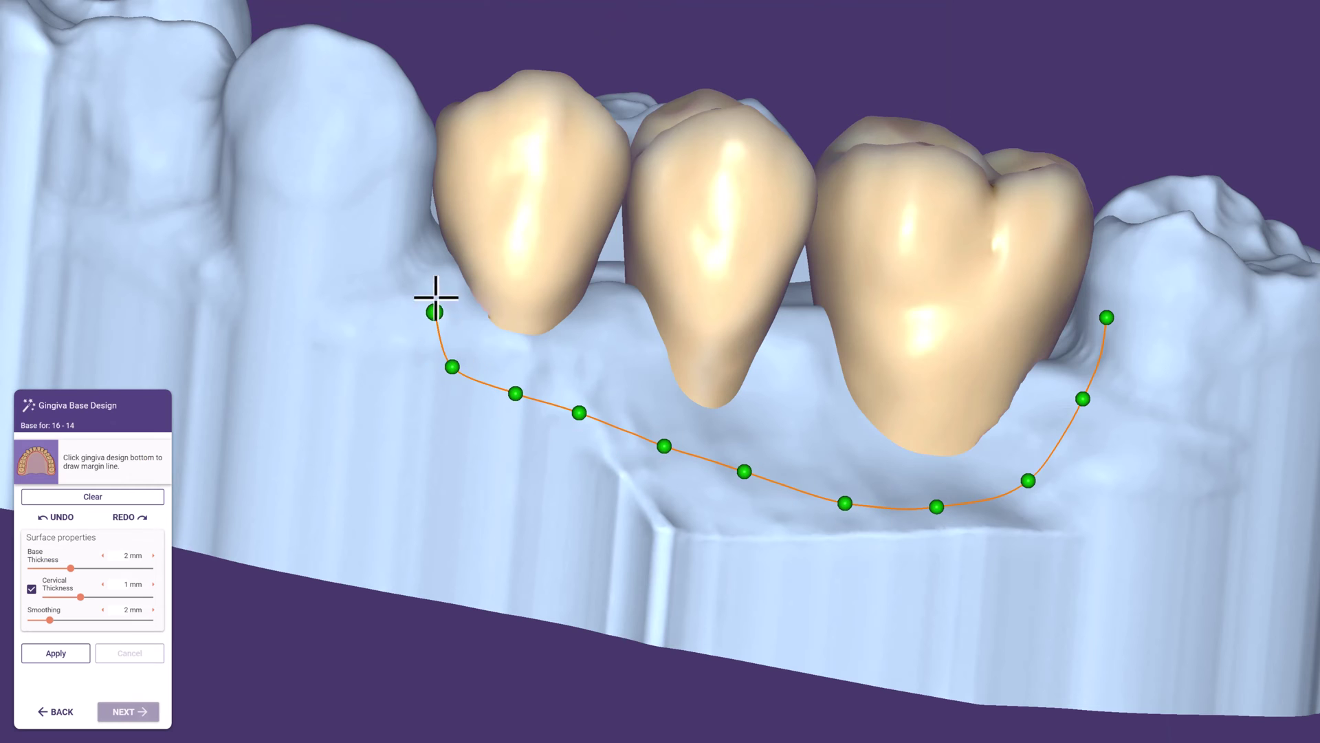
click(421, 239)
right_drag(421, 237, 429, 152)
click(521, 29)
click(581, 16)
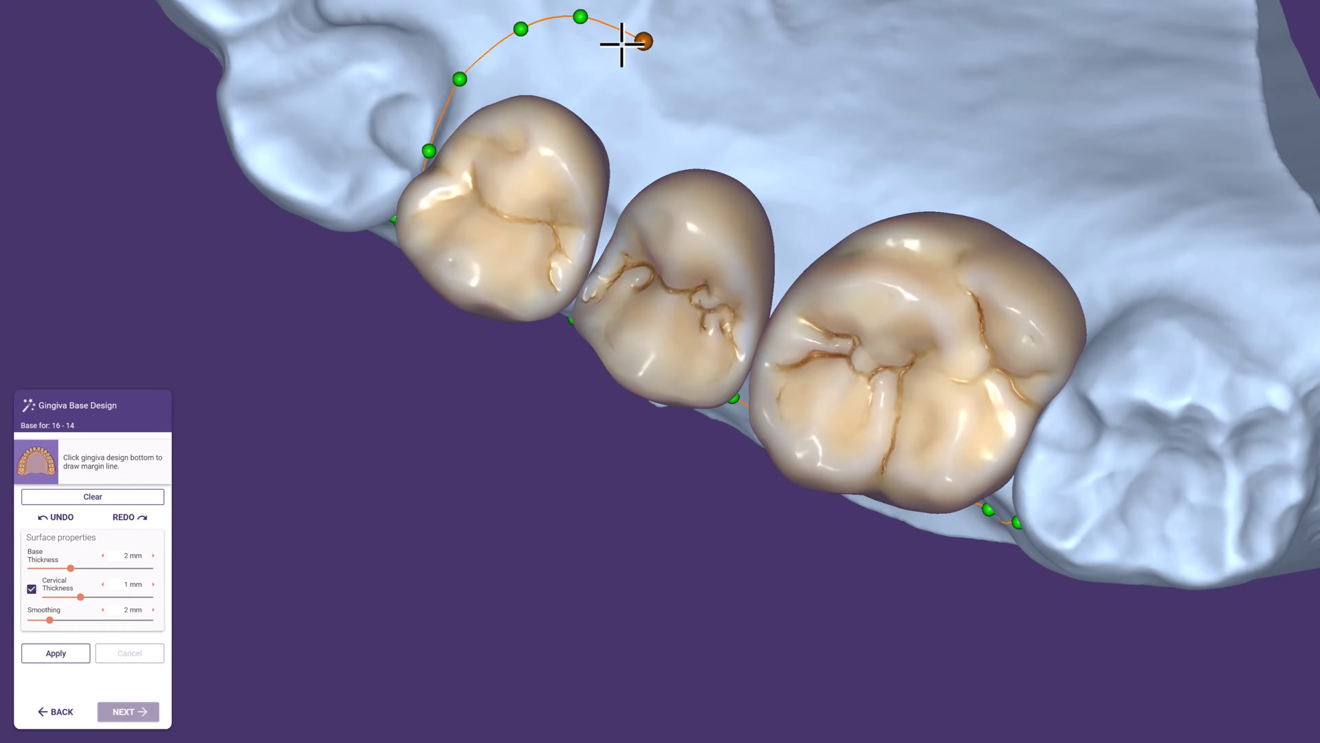
click(645, 43)
click(809, 124)
click(825, 163)
click(1016, 170)
click(1088, 206)
click(1111, 274)
right_drag(1111, 317, 1043, 487)
click(1130, 369)
click(1079, 431)
double_click(1047, 492)
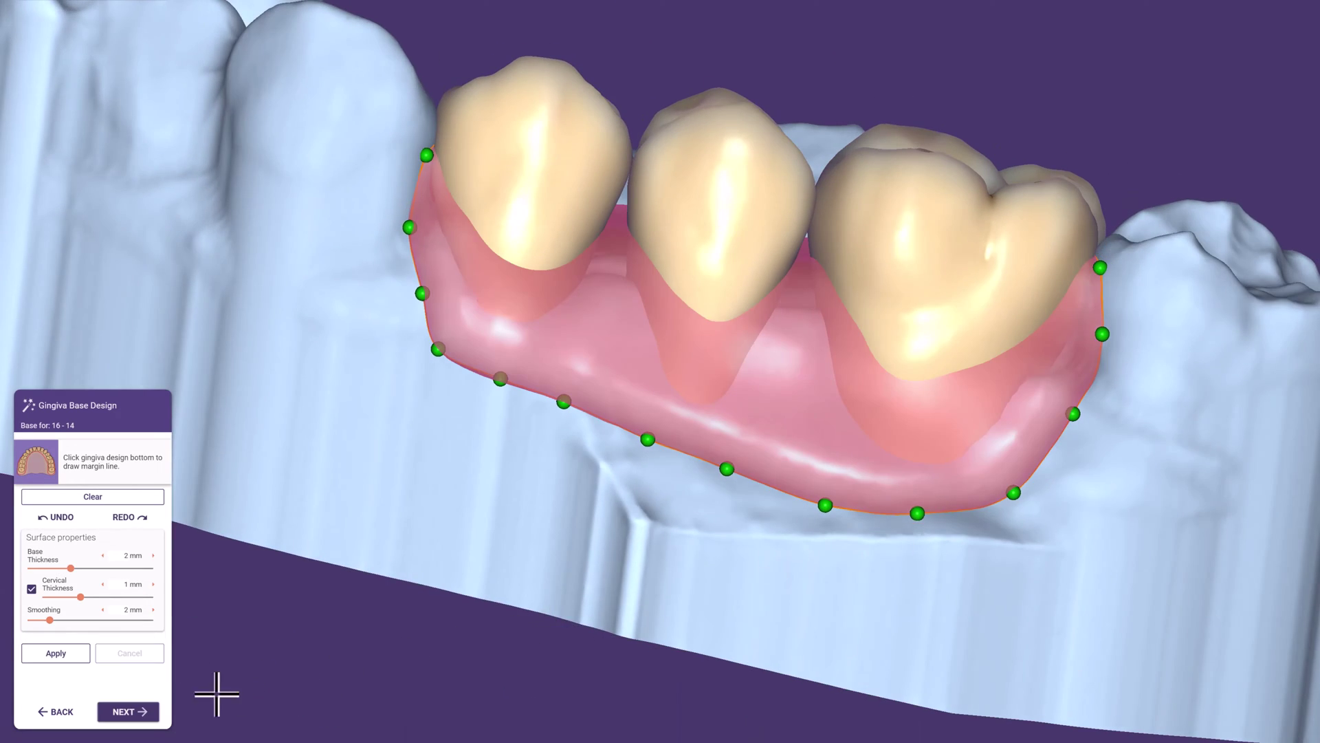
click(145, 712)
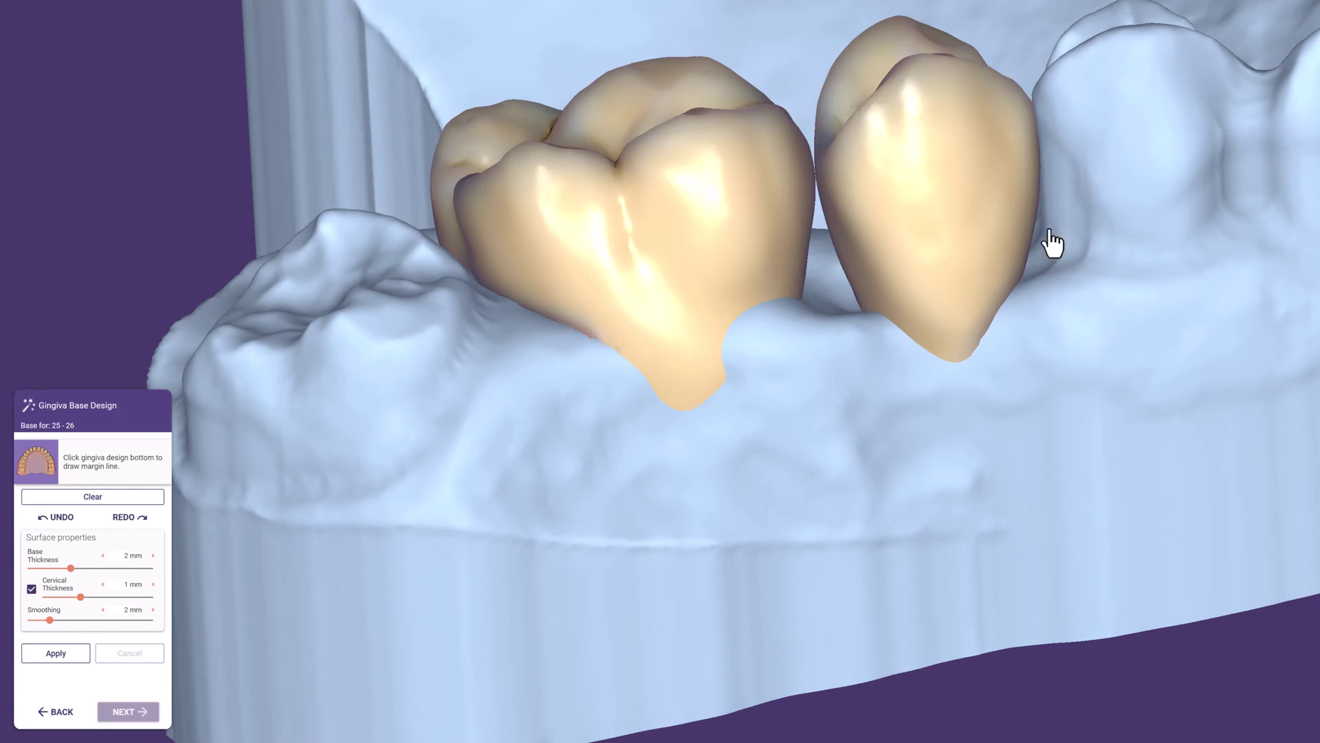
- Draw a closed margin line around teeth 25 and 26 to generate the second gingiva base, and accept it
click(1055, 194)
click(1067, 286)
click(1038, 368)
click(982, 416)
click(900, 419)
click(819, 431)
click(751, 451)
click(672, 456)
click(463, 286)
click(433, 224)
click(427, 137)
right_drag(427, 137, 440, 200)
click(488, 81)
click(600, 53)
click(714, 53)
click(1091, 297)
right_drag(1071, 261, 1079, 371)
click(1078, 371)
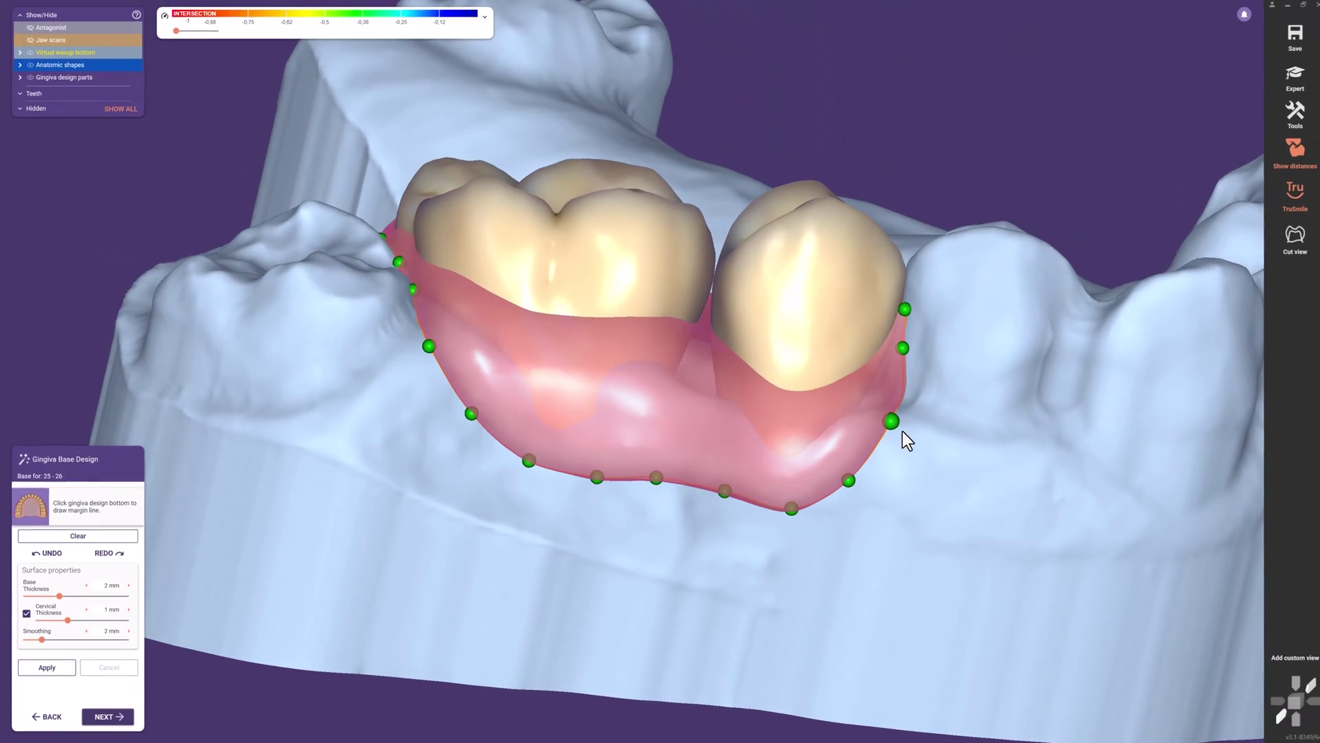
right_drag(899, 432, 358, 441)
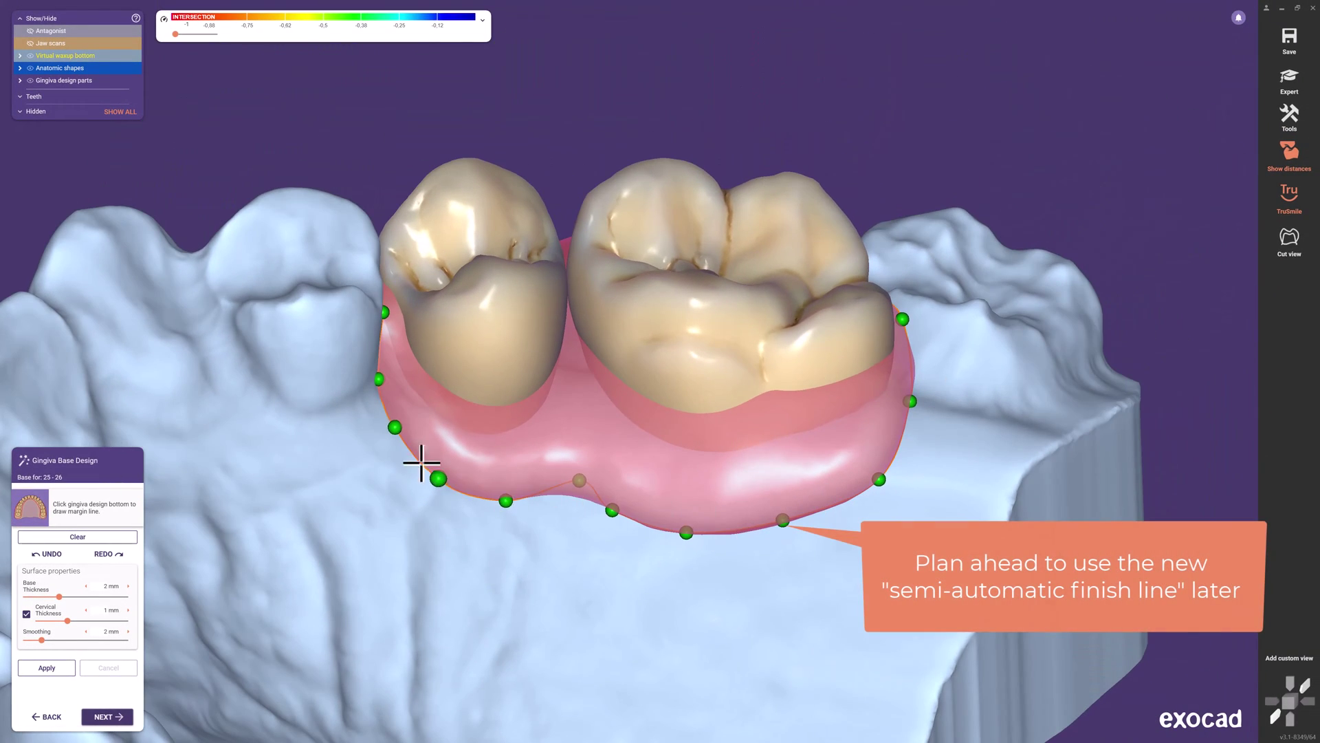
click(112, 718)
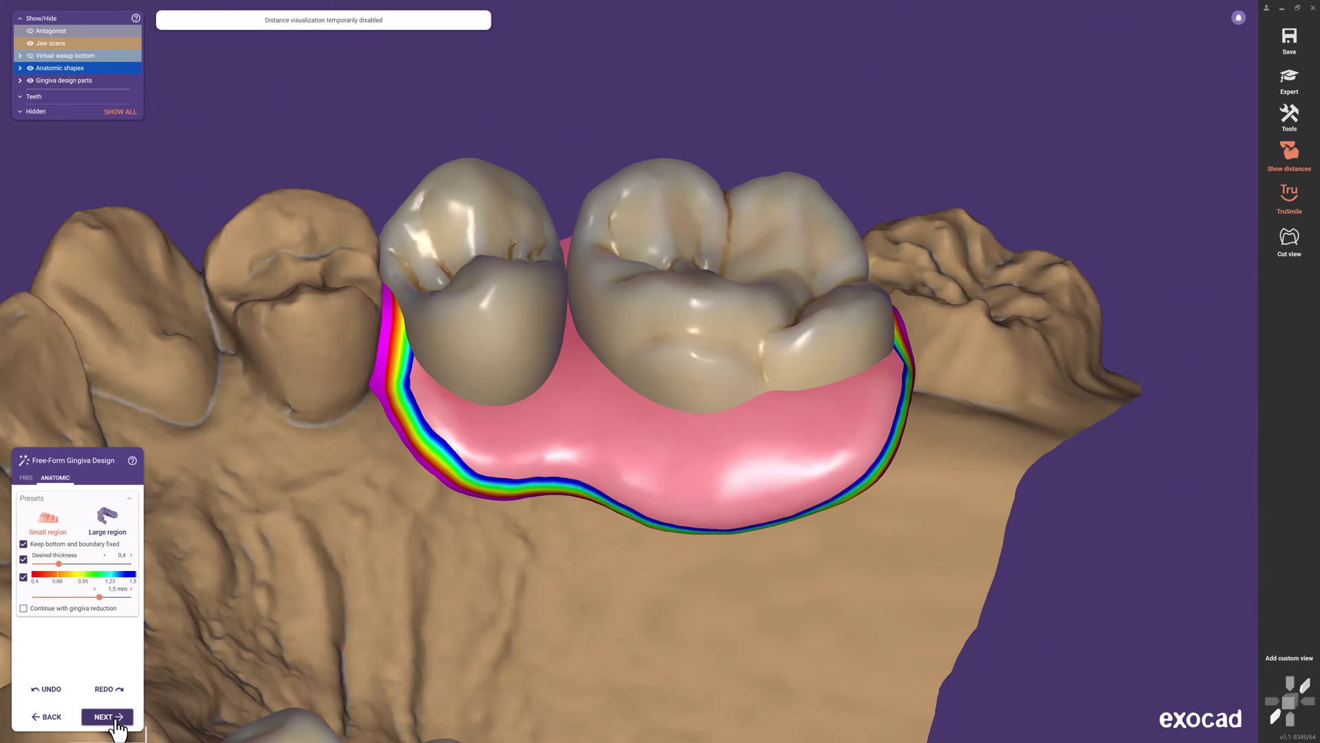
- Smooth the palatal border of the gingiva base at teeth 25 and 26 with the Smooth/Flatten free-forming brush
click(25, 480)
mouse_move(441, 438)
mouse_down()
mouse_move(704, 466)
mouse_move(837, 438)
mouse_up()
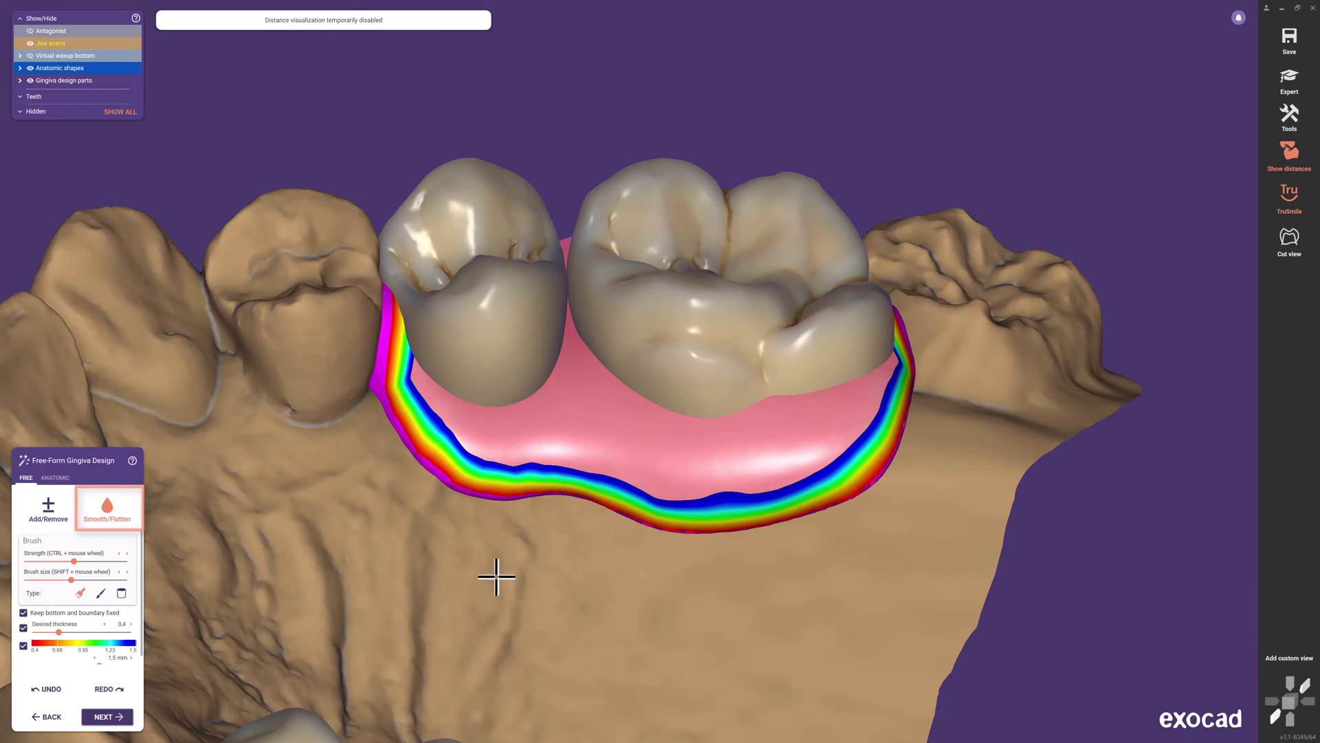
right_drag(496, 577, 496, 577)
mouse_move(441, 474)
mouse_down()
mouse_move(481, 472)
mouse_move(539, 550)
mouse_up()
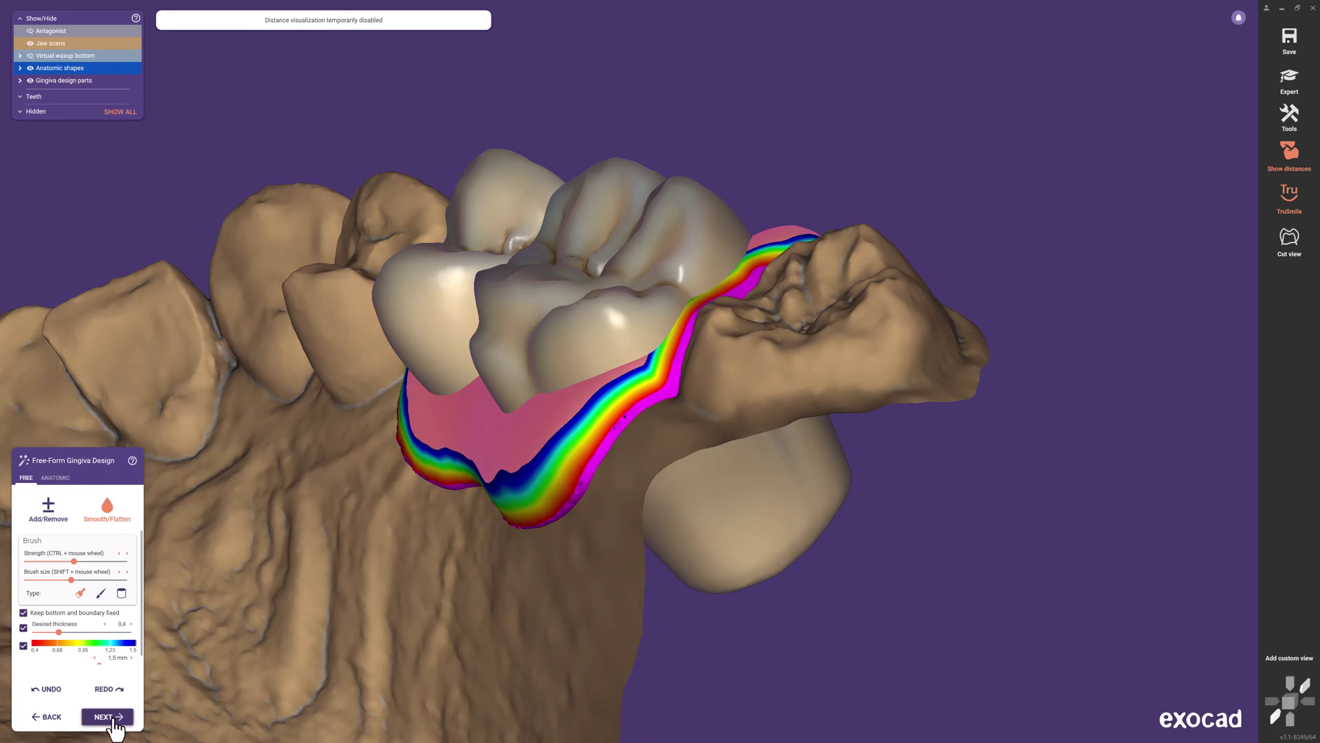
click(107, 717)
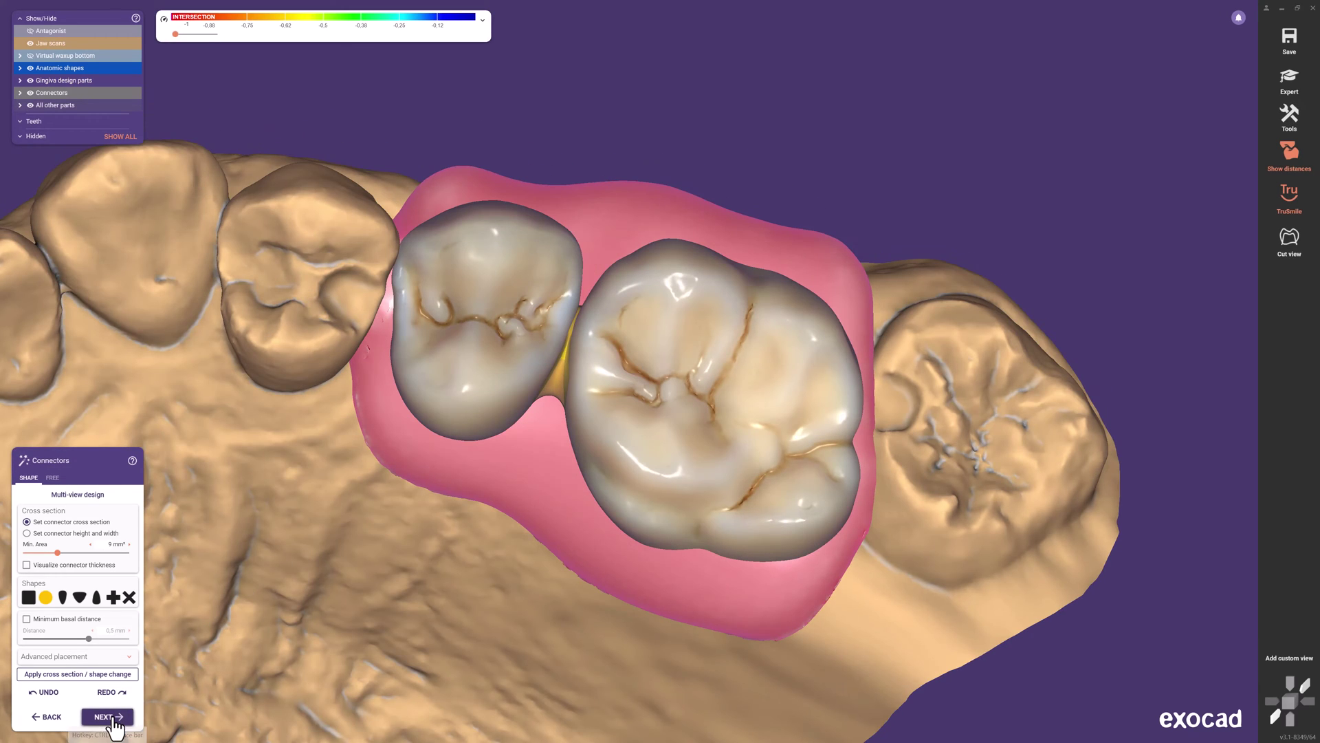
- Accept the tooth connectors and proceed to Partial CAD Design with the scene saved in the project directory
click(112, 719)
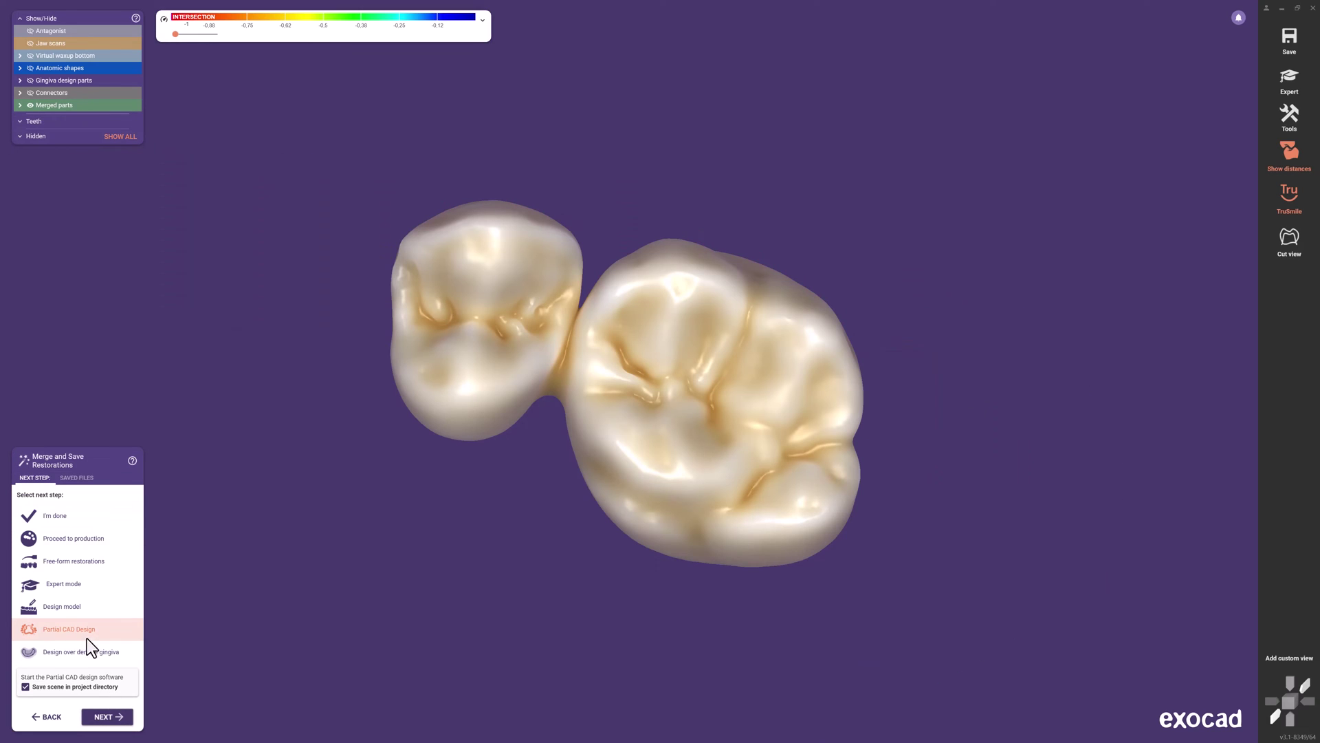
click(122, 627)
click(110, 717)
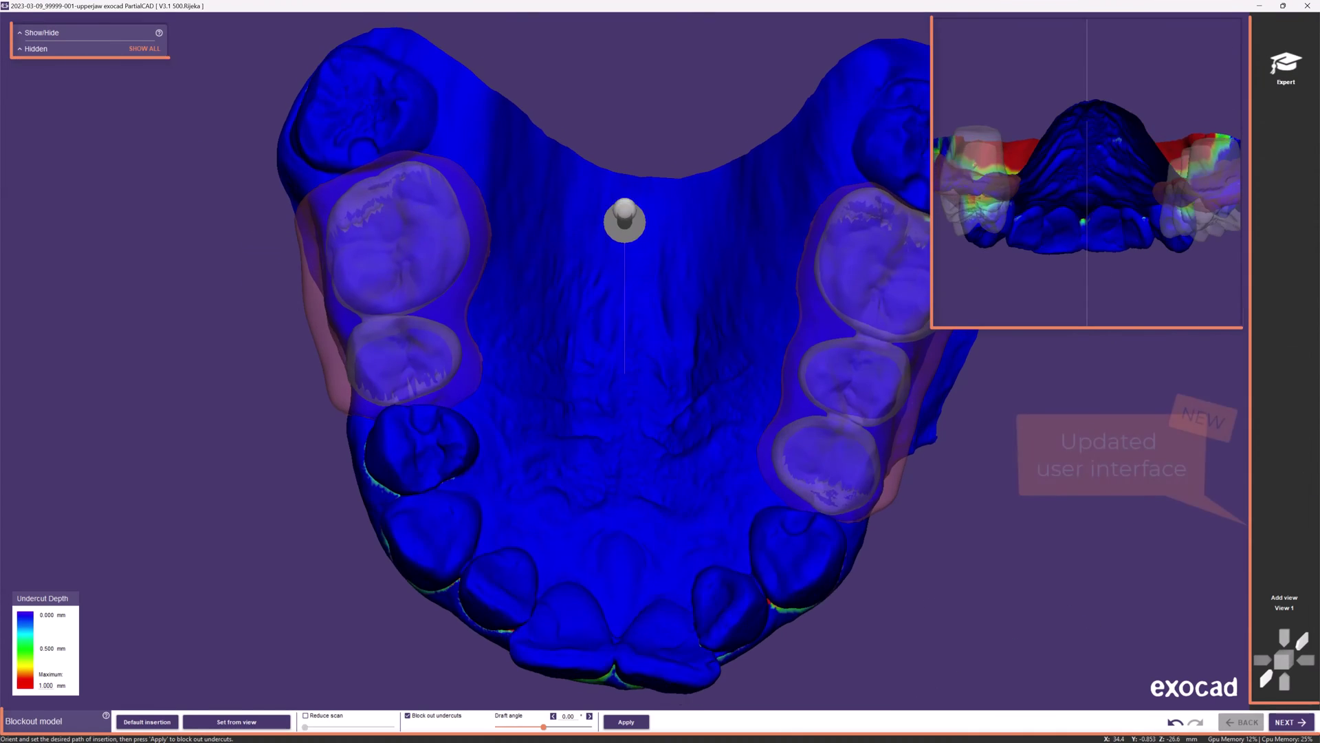
- Set the path of insertion from a slightly tilted occlusal view and block out the model's undercuts
right_drag(619, 440, 764, 293)
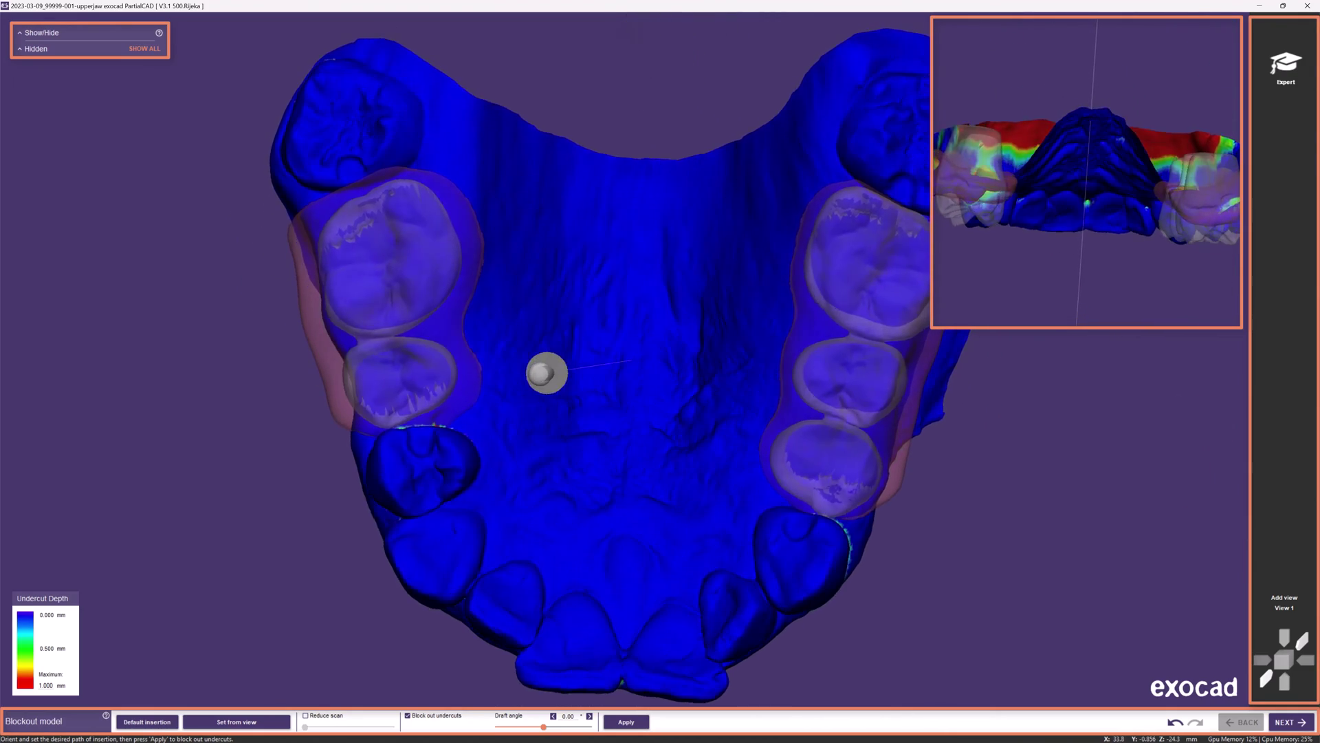
click(237, 721)
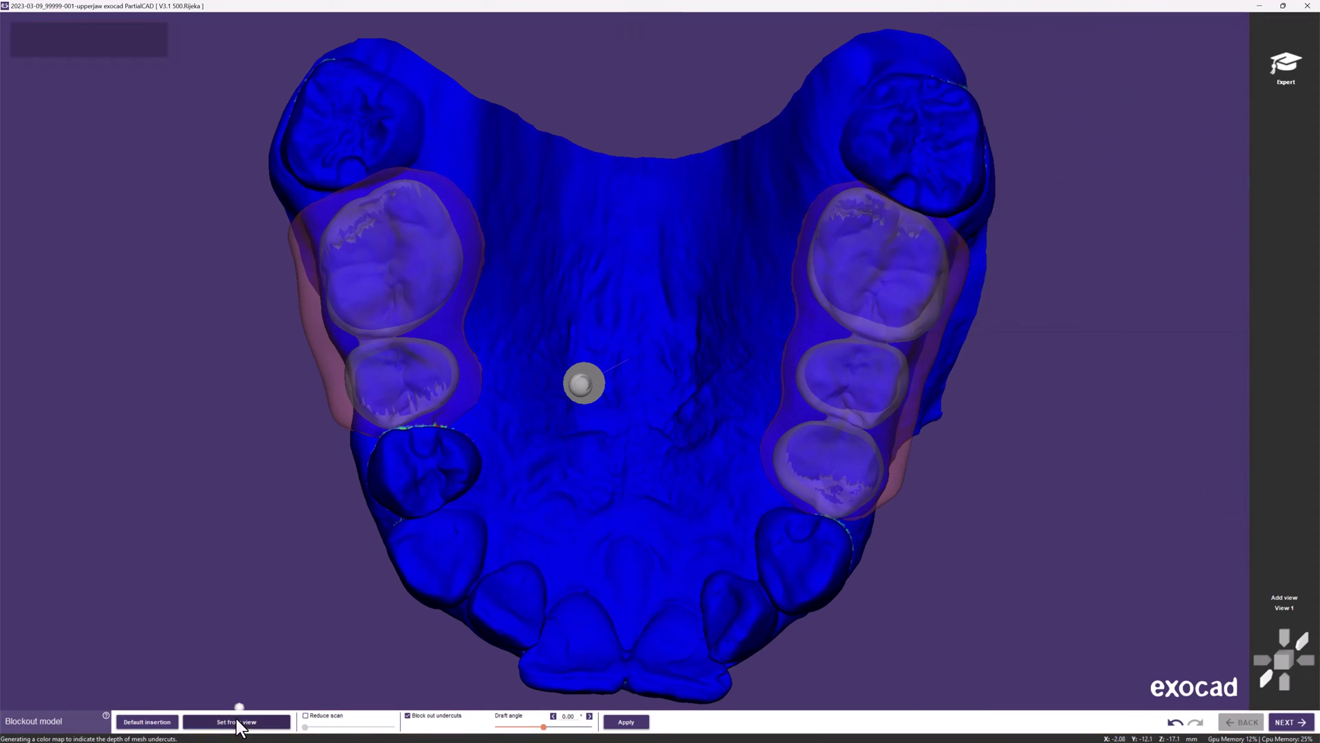
click(1269, 720)
- Remove blockout wax locally from the undercut areas of the abutment teeth with the Smudge tool
mouse_move(598, 595)
right_down()
mouse_move(537, 496)
mouse_move(576, 500)
right_up()
drag(647, 403, 663, 390)
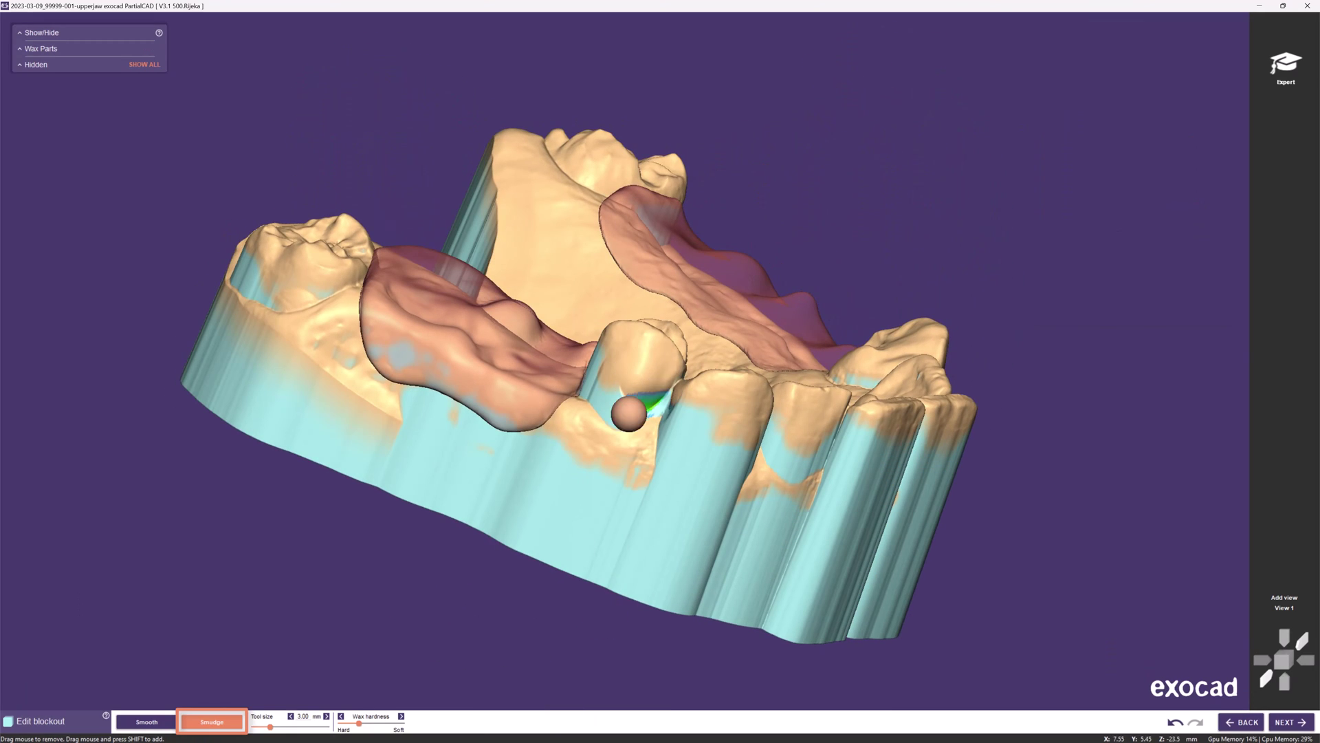
mouse_move(693, 463)
right_down()
mouse_move(715, 395)
mouse_move(763, 447)
right_up()
drag(682, 440, 714, 436)
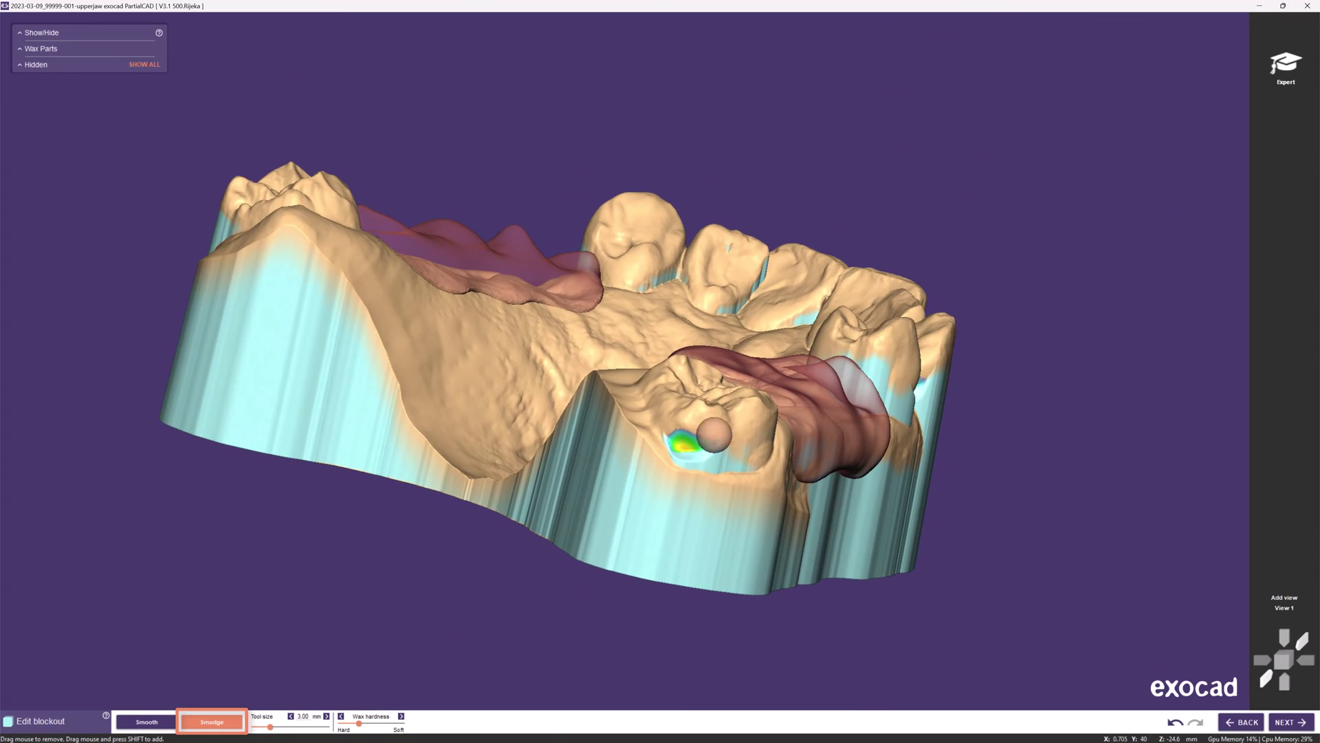
mouse_move(509, 407)
right_down()
mouse_move(529, 388)
mouse_move(599, 397)
right_up()
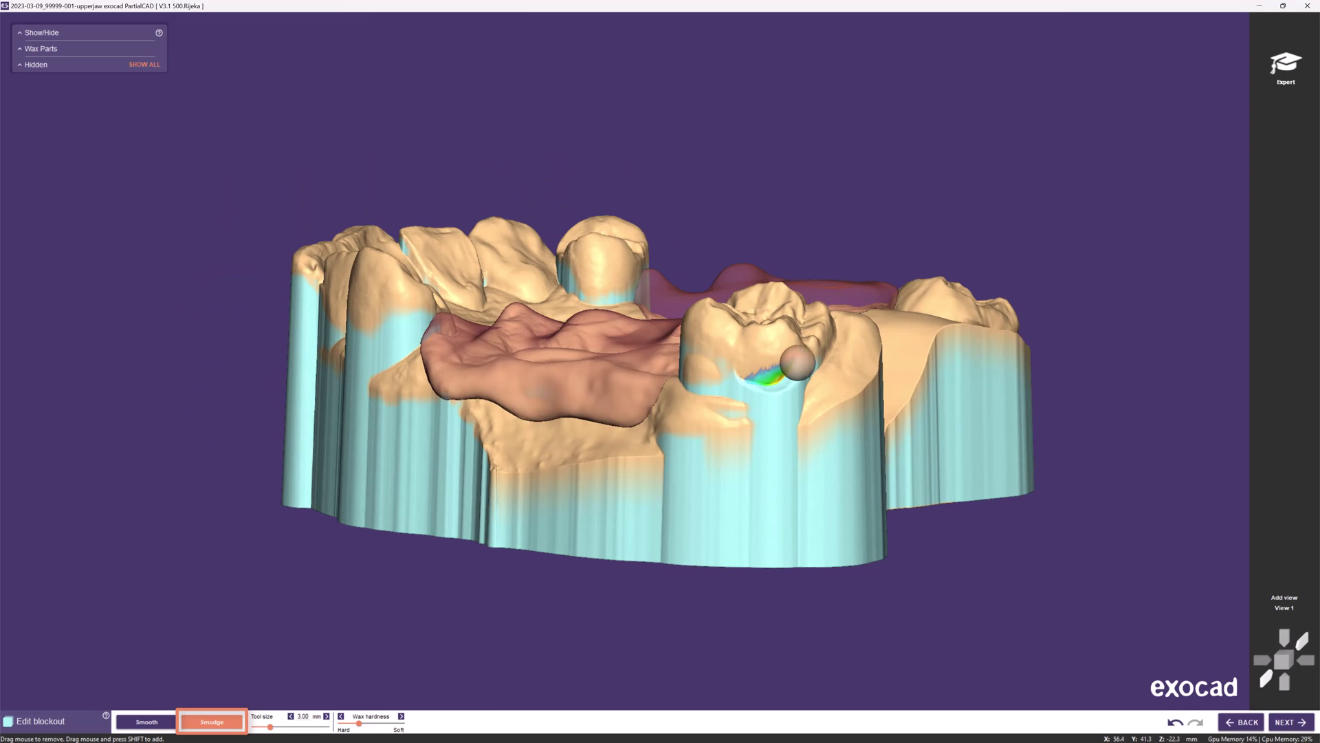
mouse_move(507, 403)
right_down()
mouse_move(565, 353)
mouse_move(564, 402)
mouse_move(534, 469)
right_up()
- Smooth the blockout wax where the denture saddles meet the molars, and continue to drawing connector and mesh curves
click(150, 724)
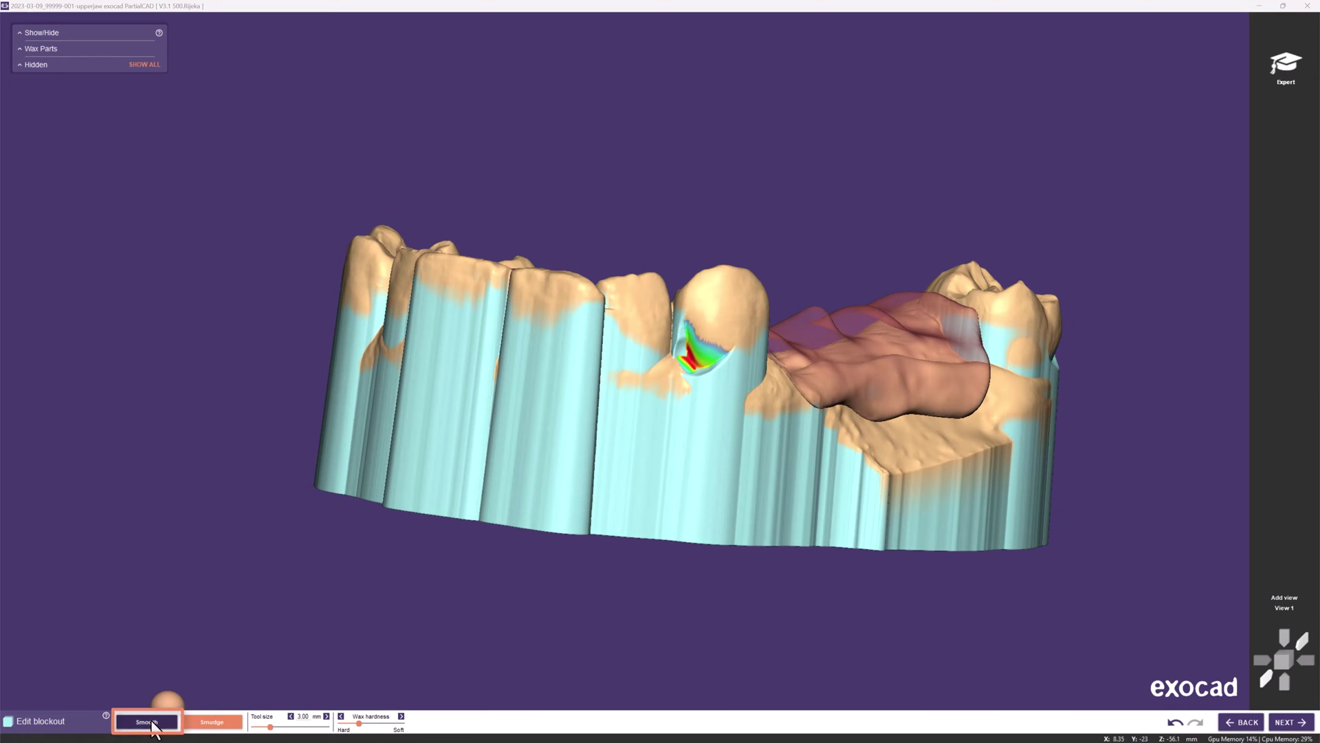
right_drag(784, 498, 762, 282)
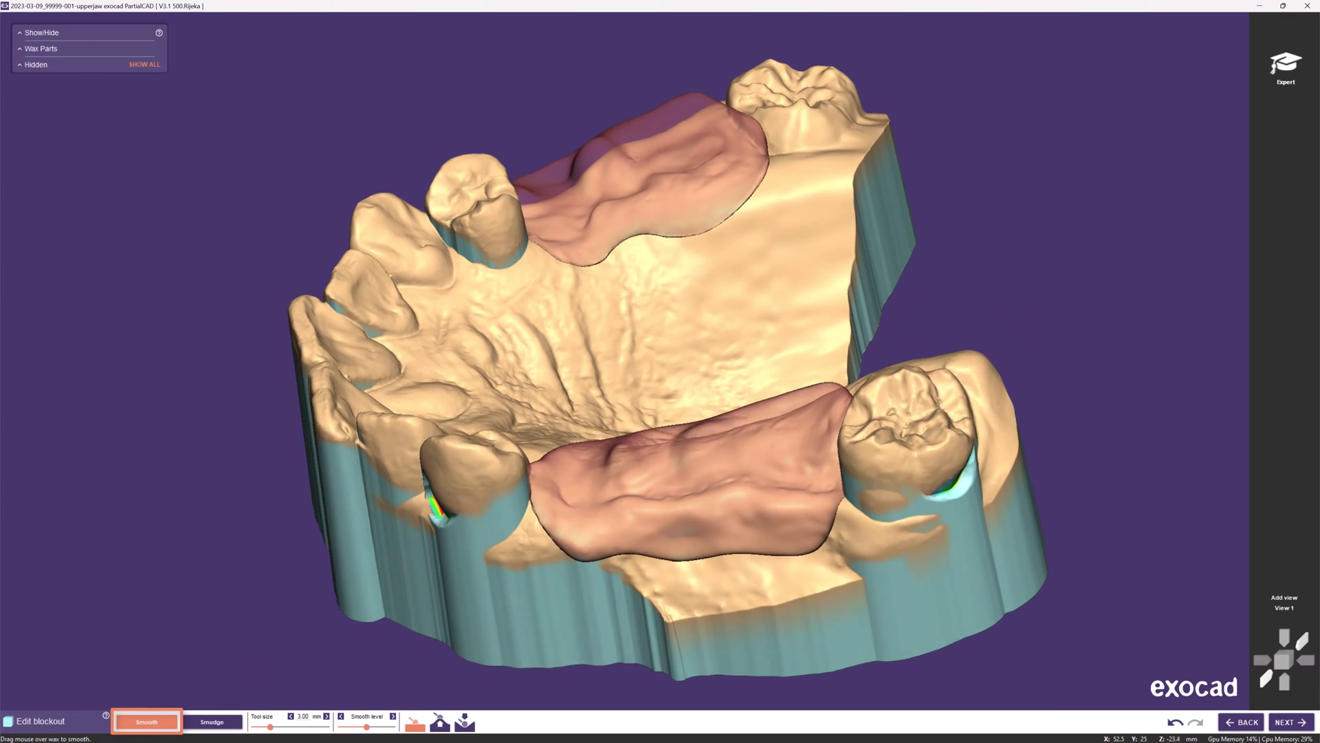
right_drag(702, 445, 698, 465)
right_drag(756, 514, 805, 507)
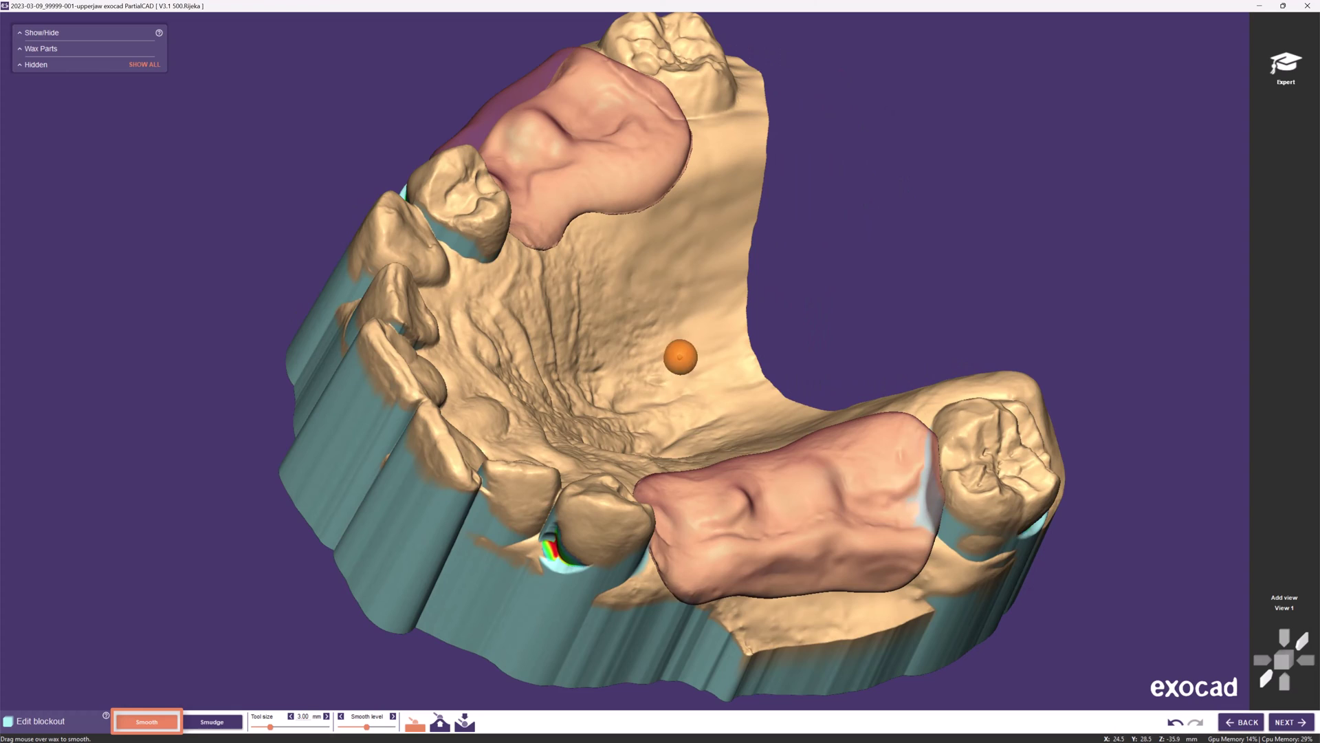
right_drag(681, 356, 813, 89)
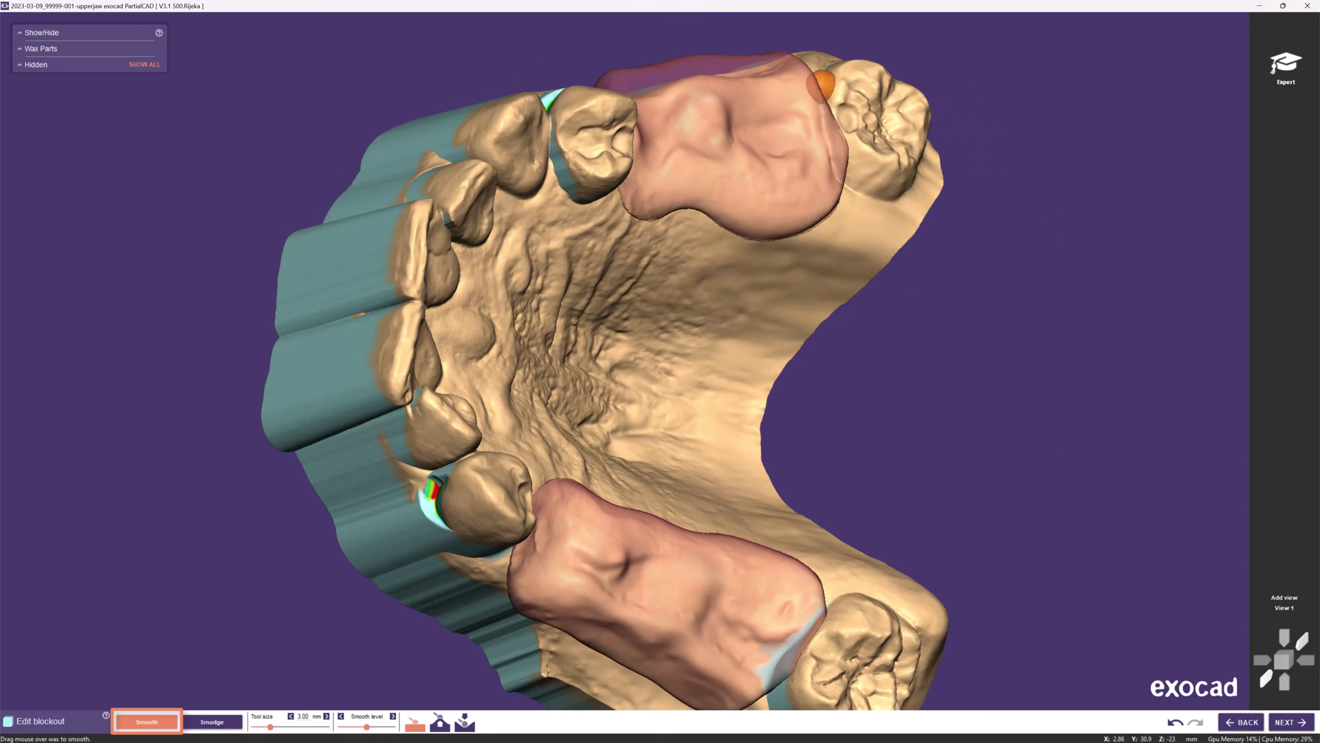
right_drag(772, 262, 883, 368)
click(1284, 722)
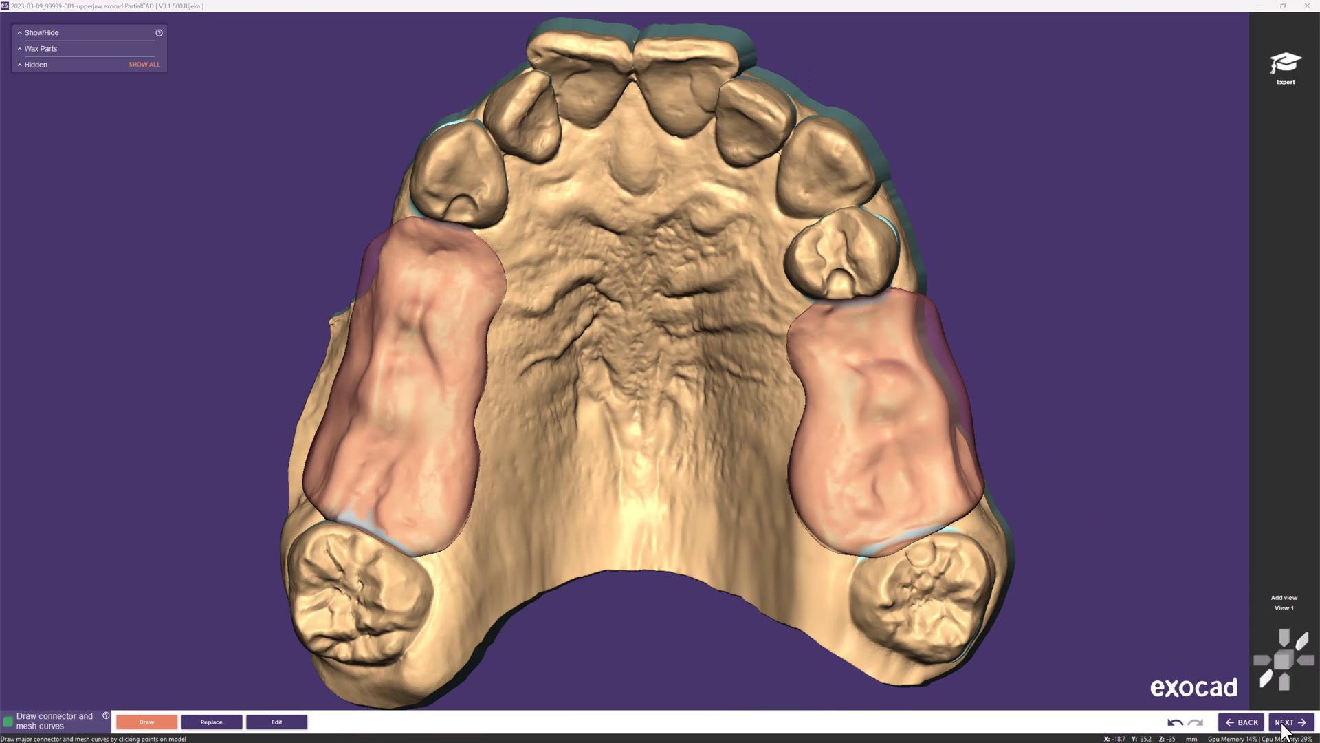
- Draw a closed retention mesh curve just inside the outline of each gingiva saddle
right_drag(540, 298, 519, 266)
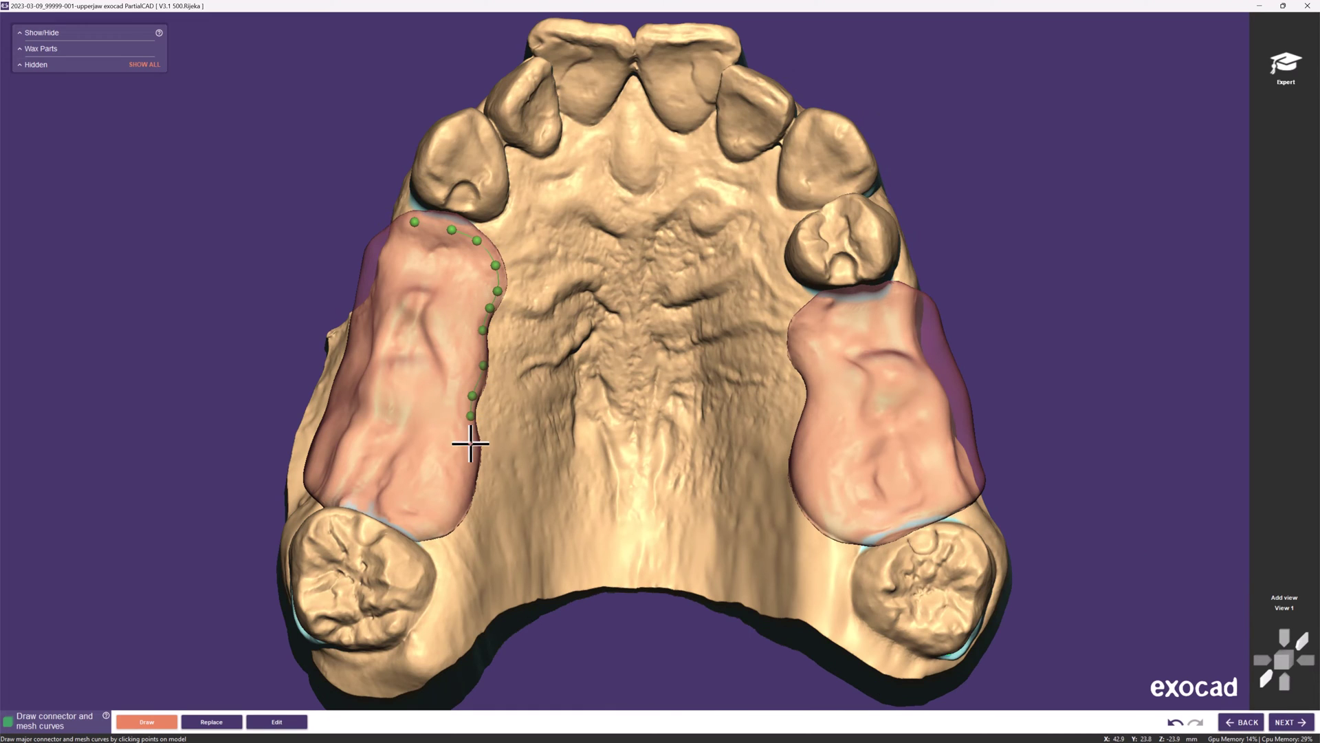
right_drag(399, 510, 373, 505)
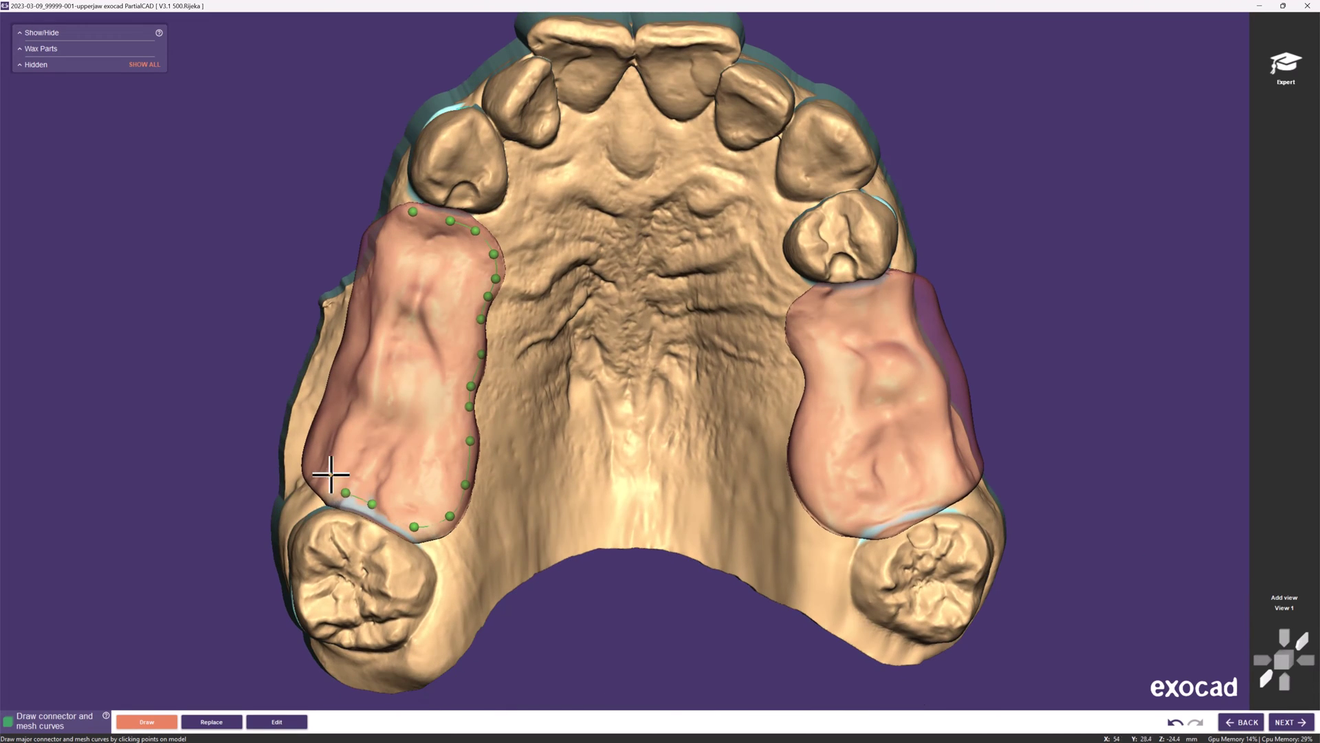
click(402, 238)
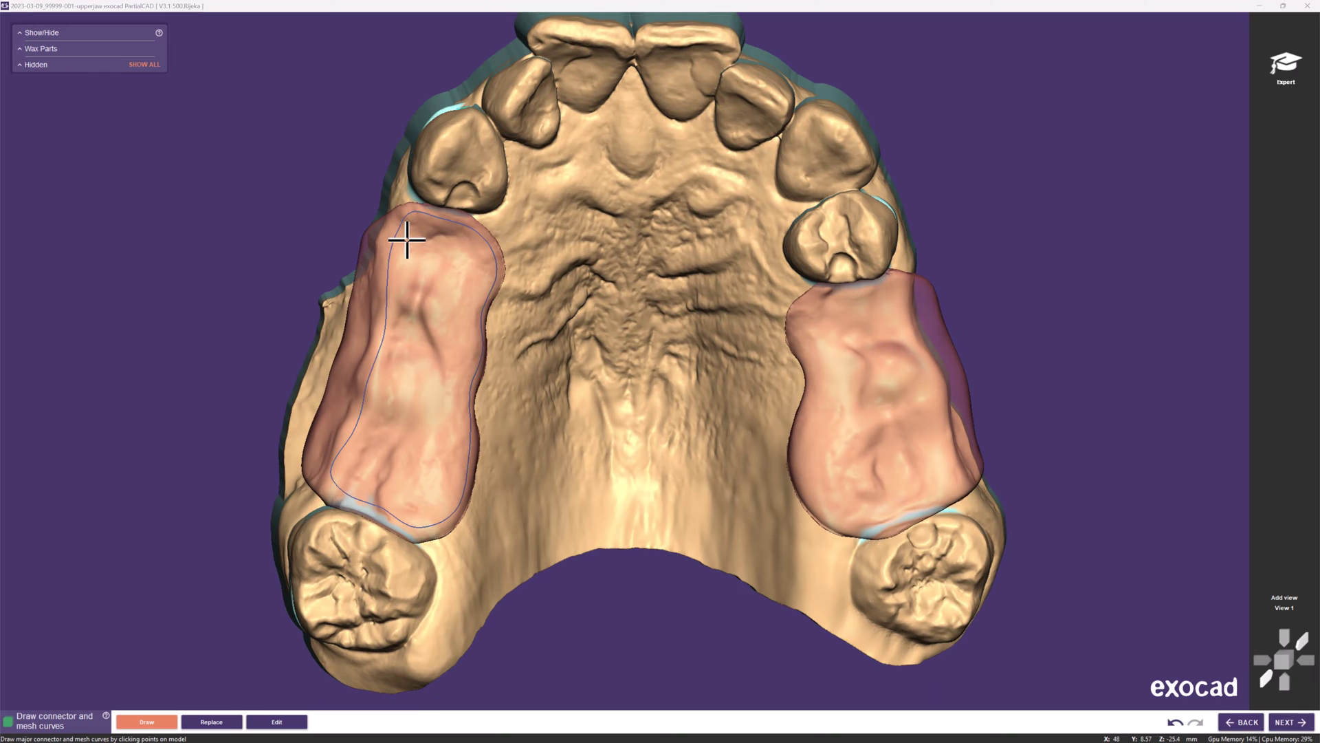
right_drag(738, 323, 723, 322)
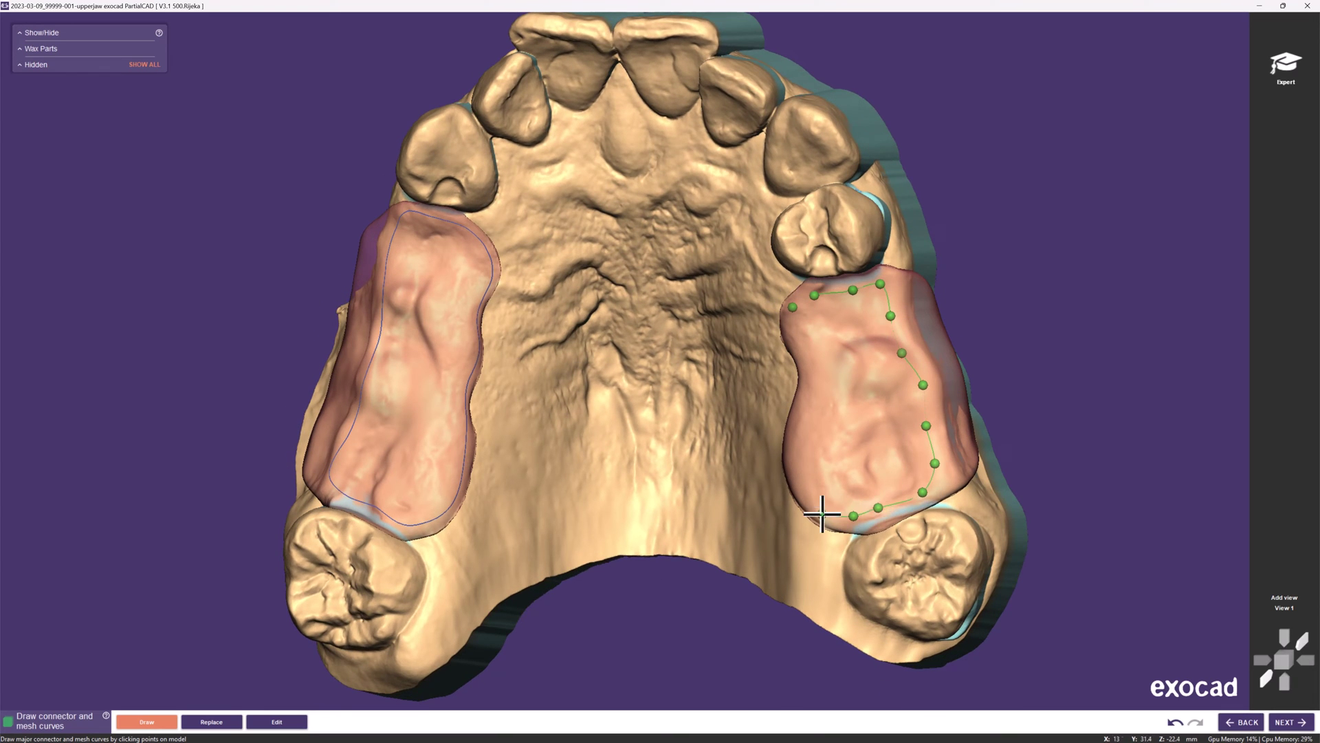
click(786, 332)
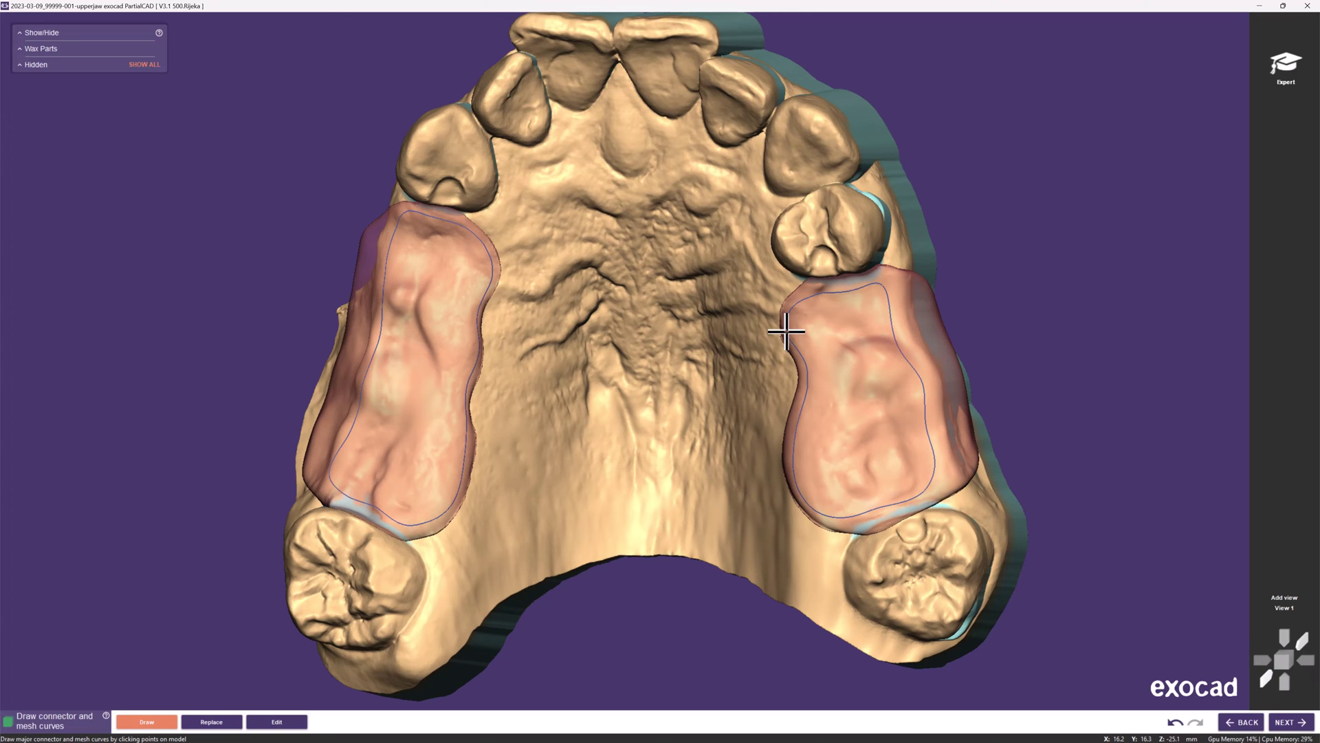
- Start the major connector curve at the canine-side saddle, running its anterior border across the palate and onto the saddle behind the premolar
right_drag(771, 339, 604, 272)
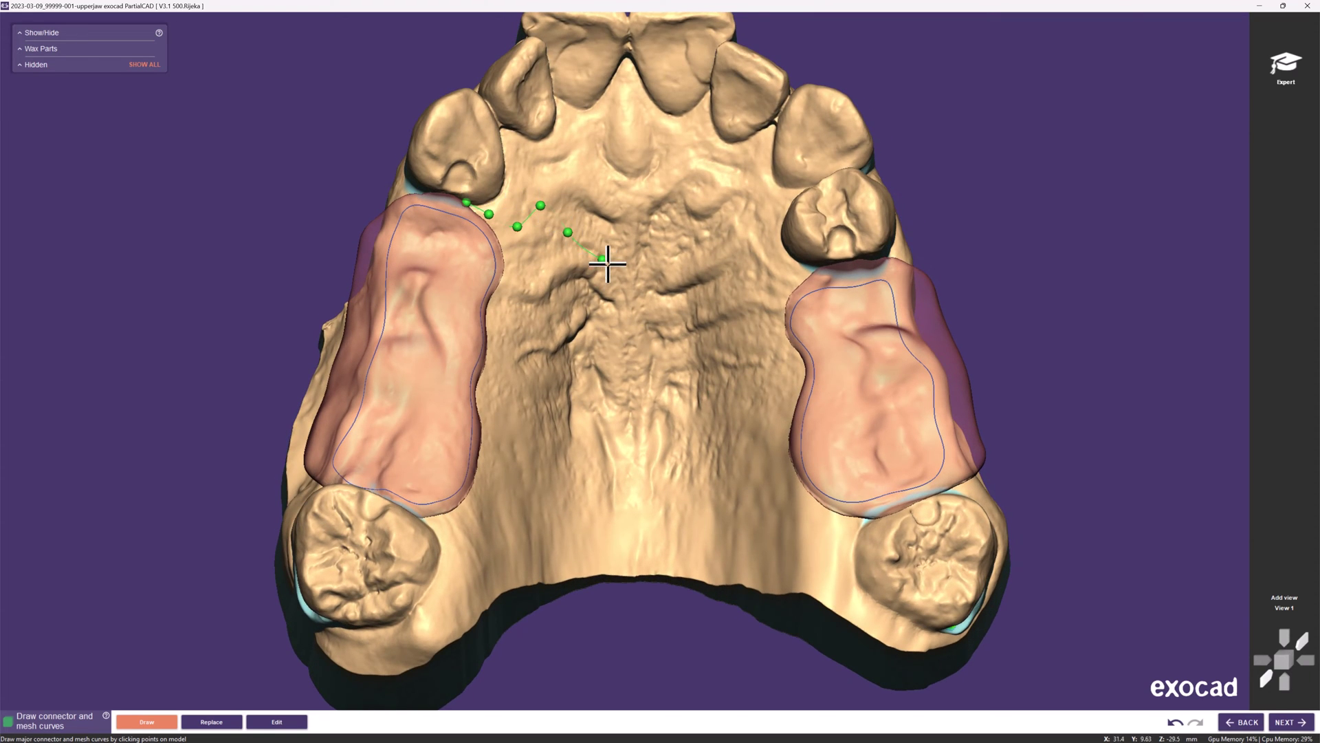
click(690, 264)
click(726, 248)
click(752, 246)
click(771, 272)
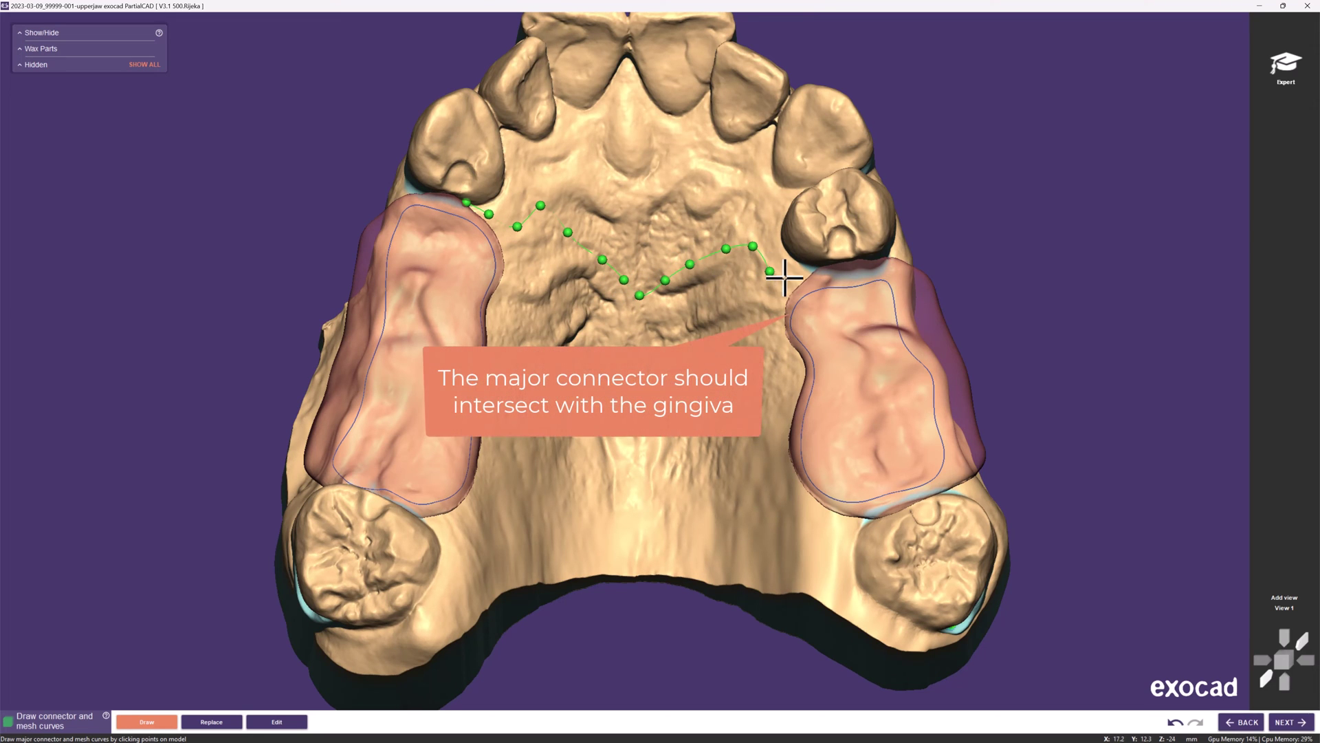
right_drag(813, 350, 819, 351)
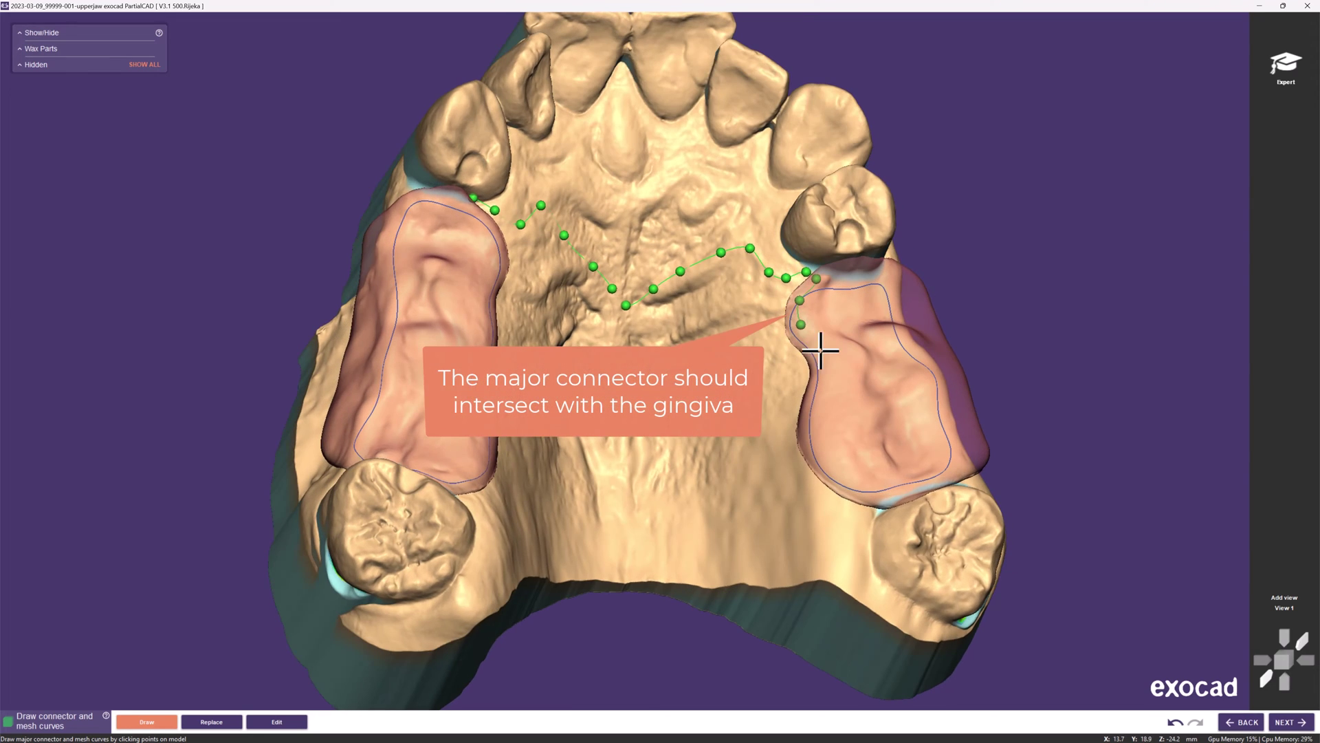
click(811, 345)
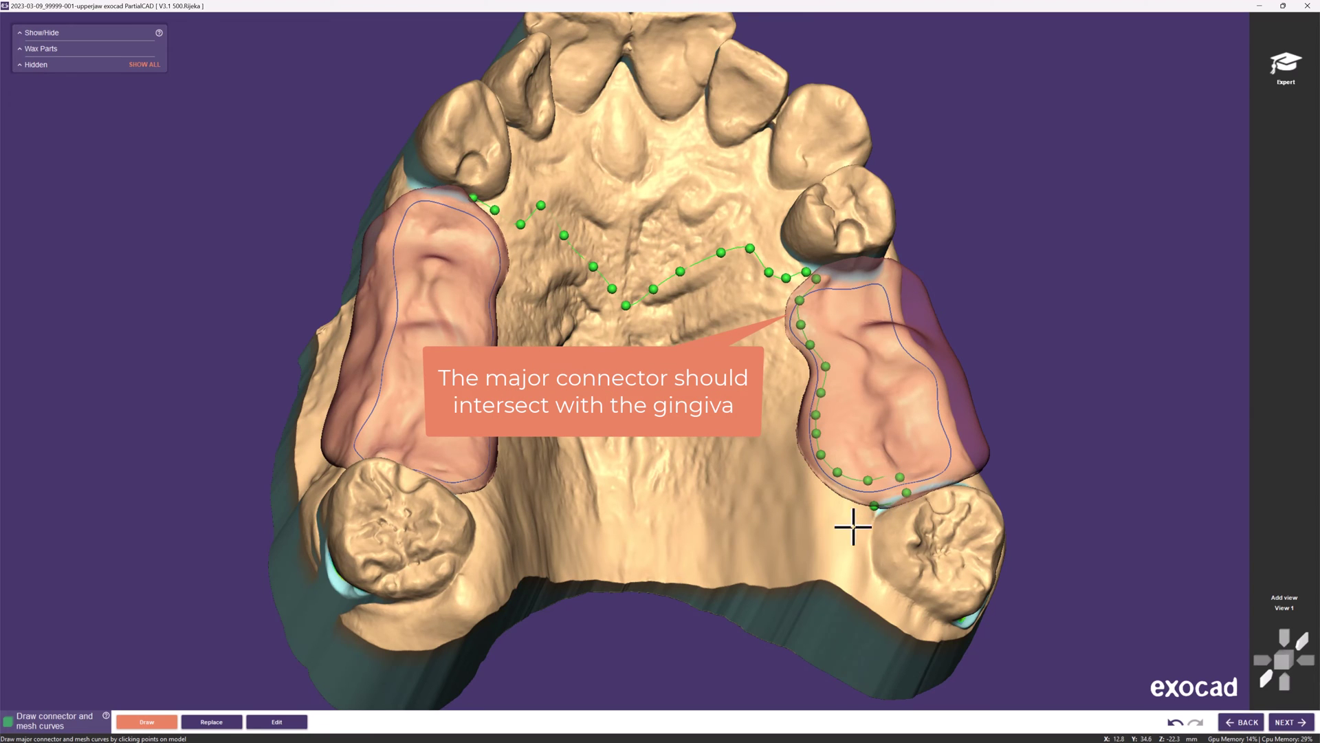
- Continue the major connector curve as an arched posterior border across the palate towards the opposite molar
click(745, 490)
click(713, 468)
click(686, 444)
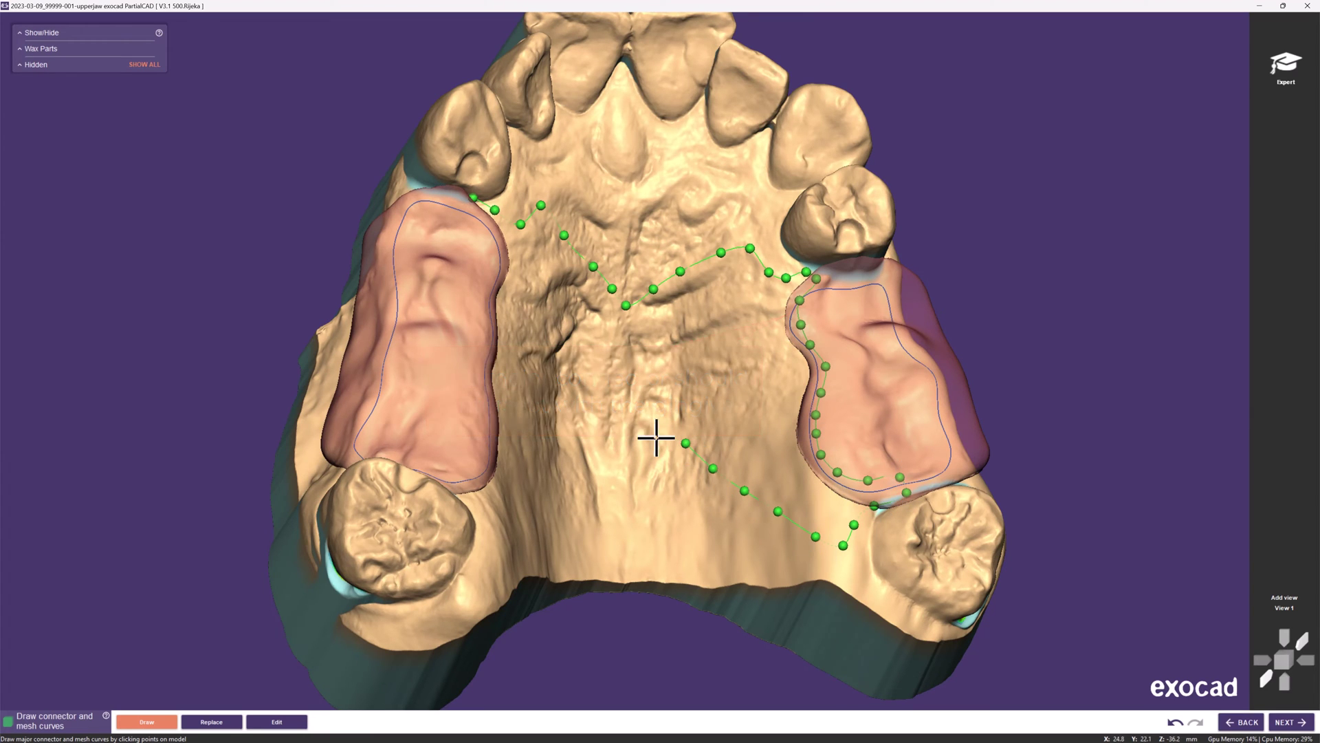
right_drag(628, 451, 591, 445)
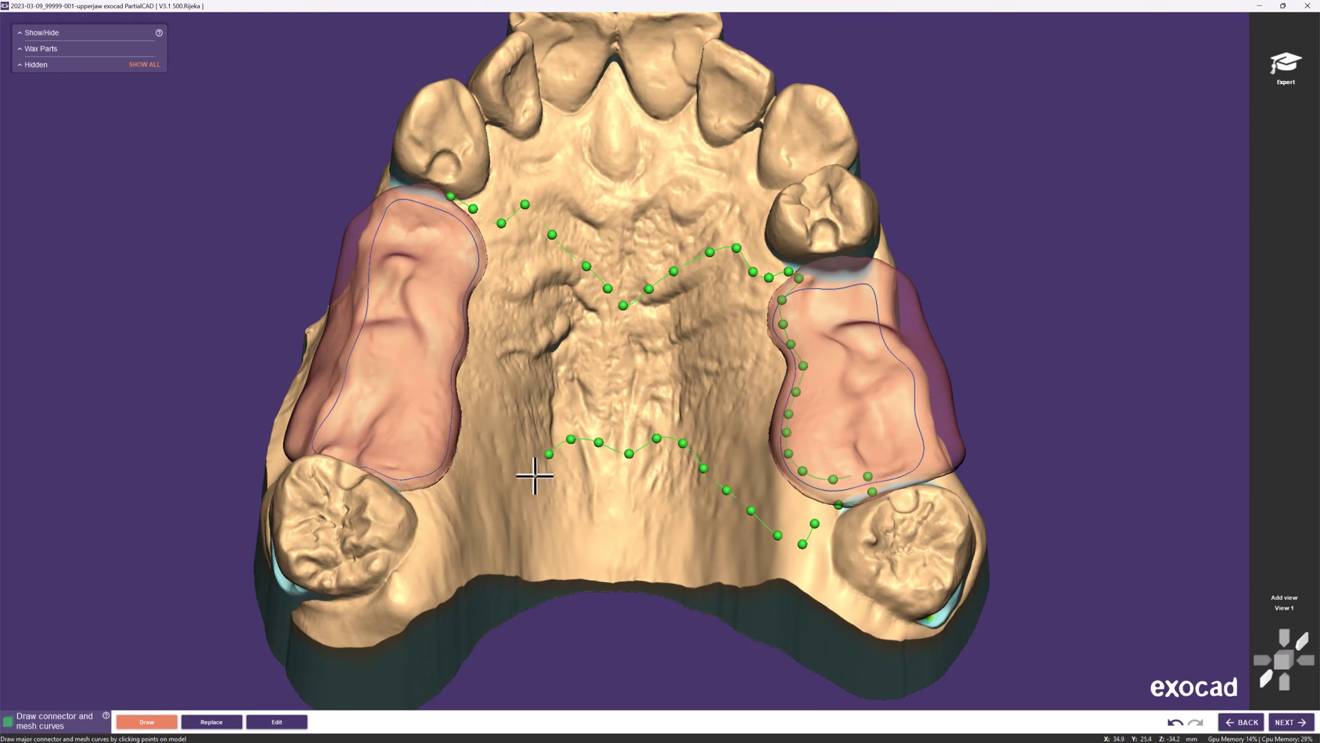
click(511, 514)
right_drag(511, 514, 498, 516)
click(424, 537)
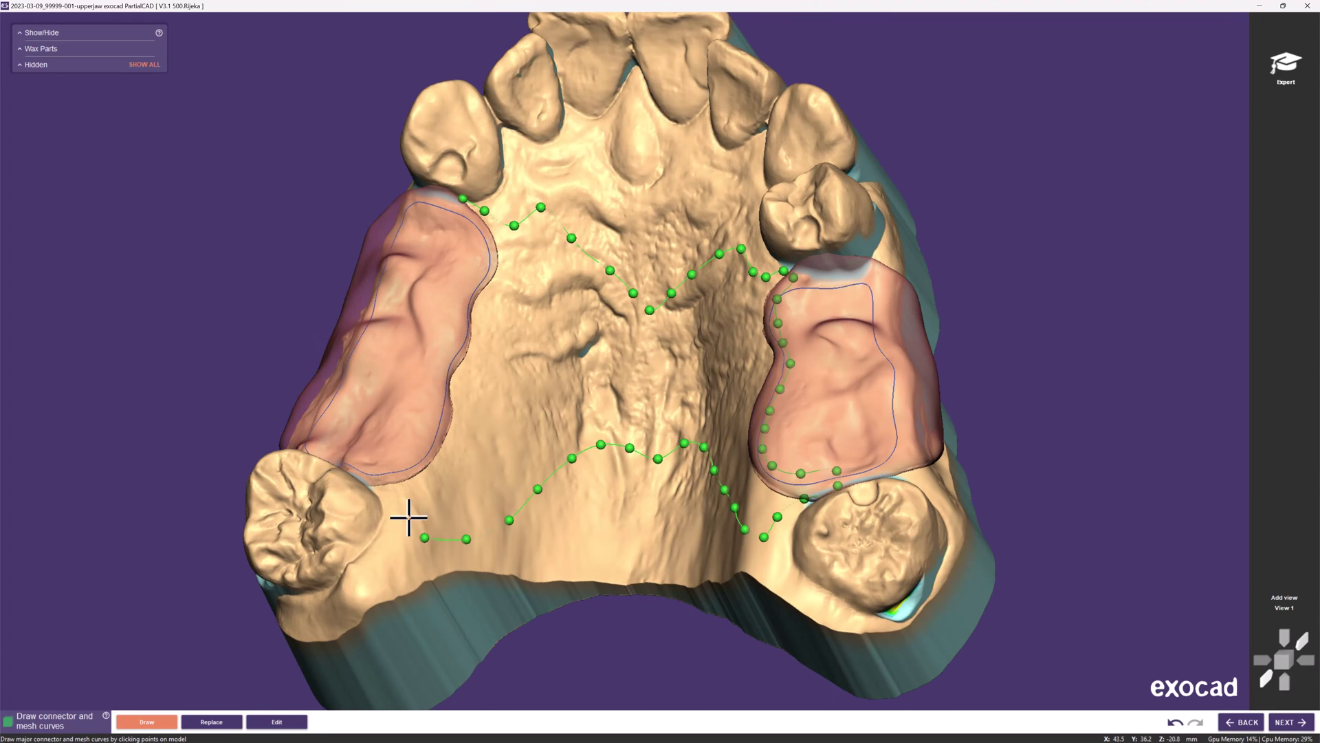
- Route the major connector curve past the molar and onto the distal end of the canine-side gingiva saddle
click(408, 517)
click(404, 488)
right_drag(407, 472, 381, 478)
click(360, 483)
click(354, 470)
click(359, 458)
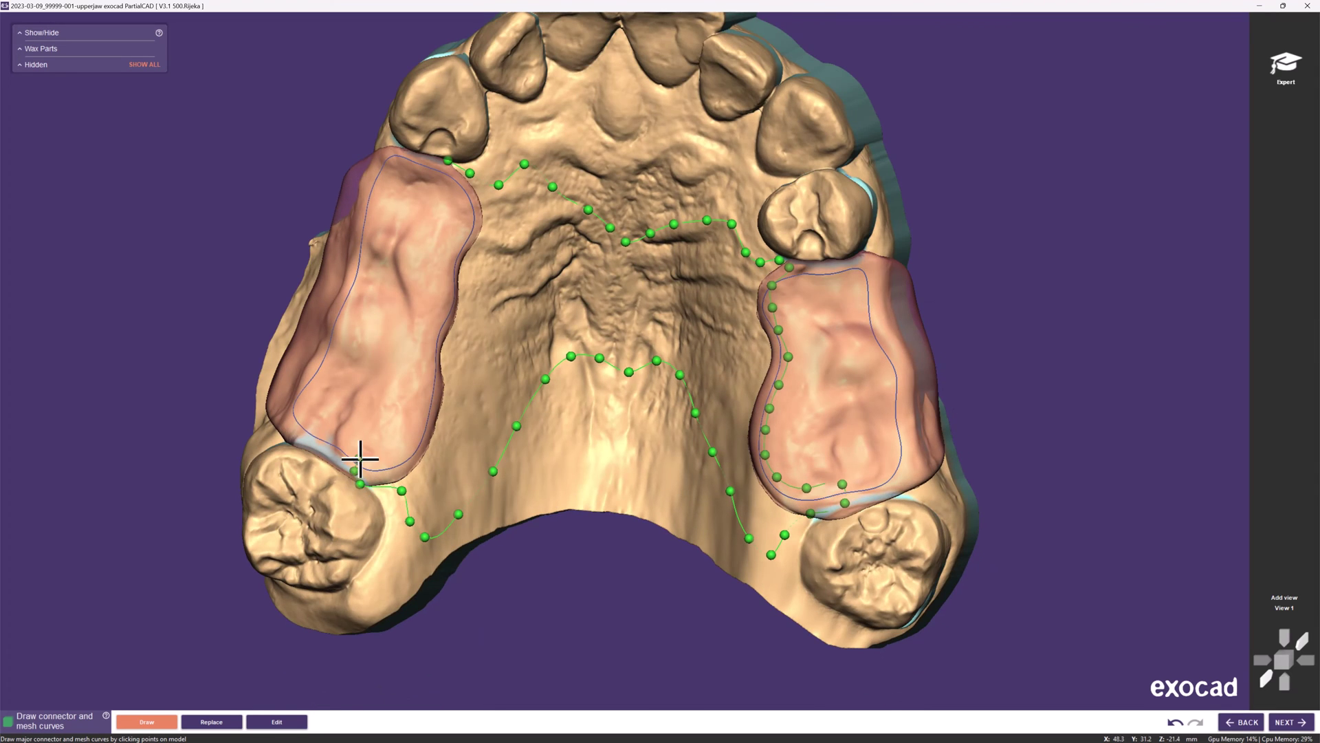
- Run the major connector curve forward inside the palatal edge of the canine-side saddle and close it behind the canine
click(392, 456)
click(411, 440)
click(426, 406)
click(431, 375)
click(432, 340)
click(444, 313)
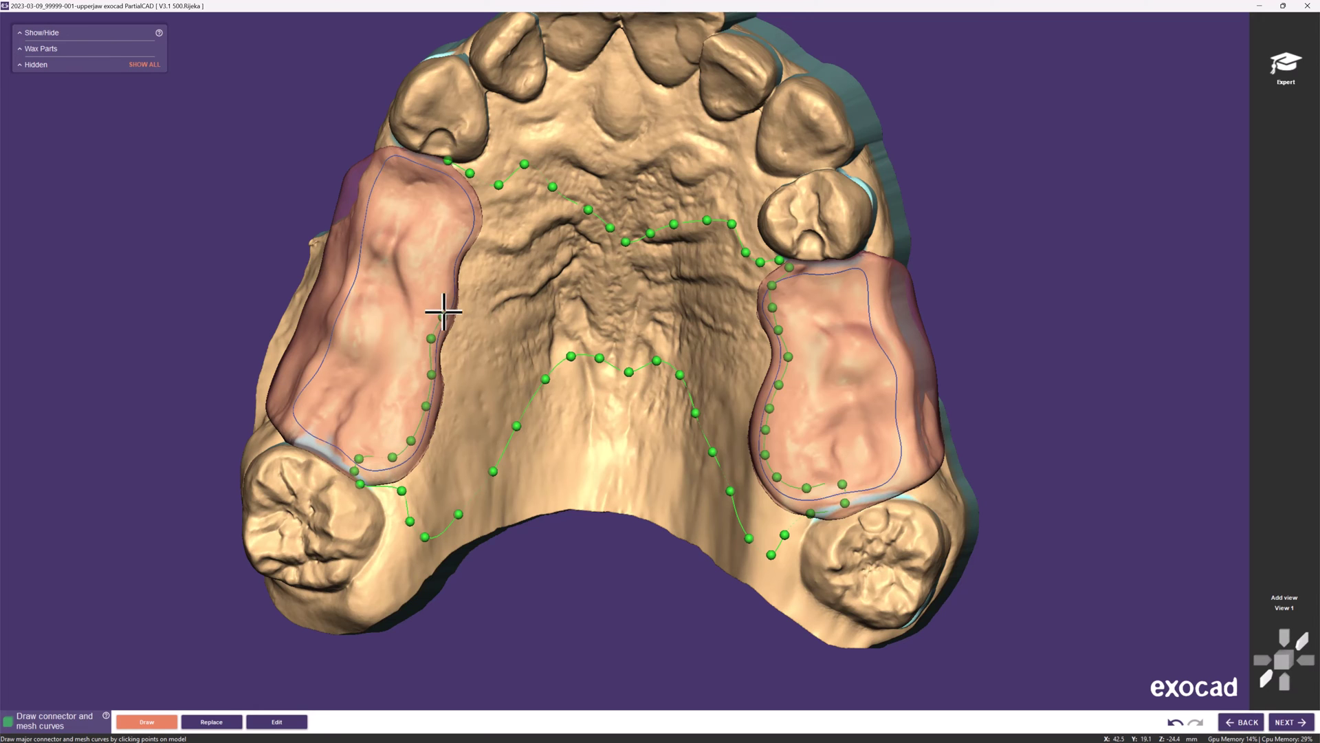
right_drag(445, 312, 447, 288)
click(449, 286)
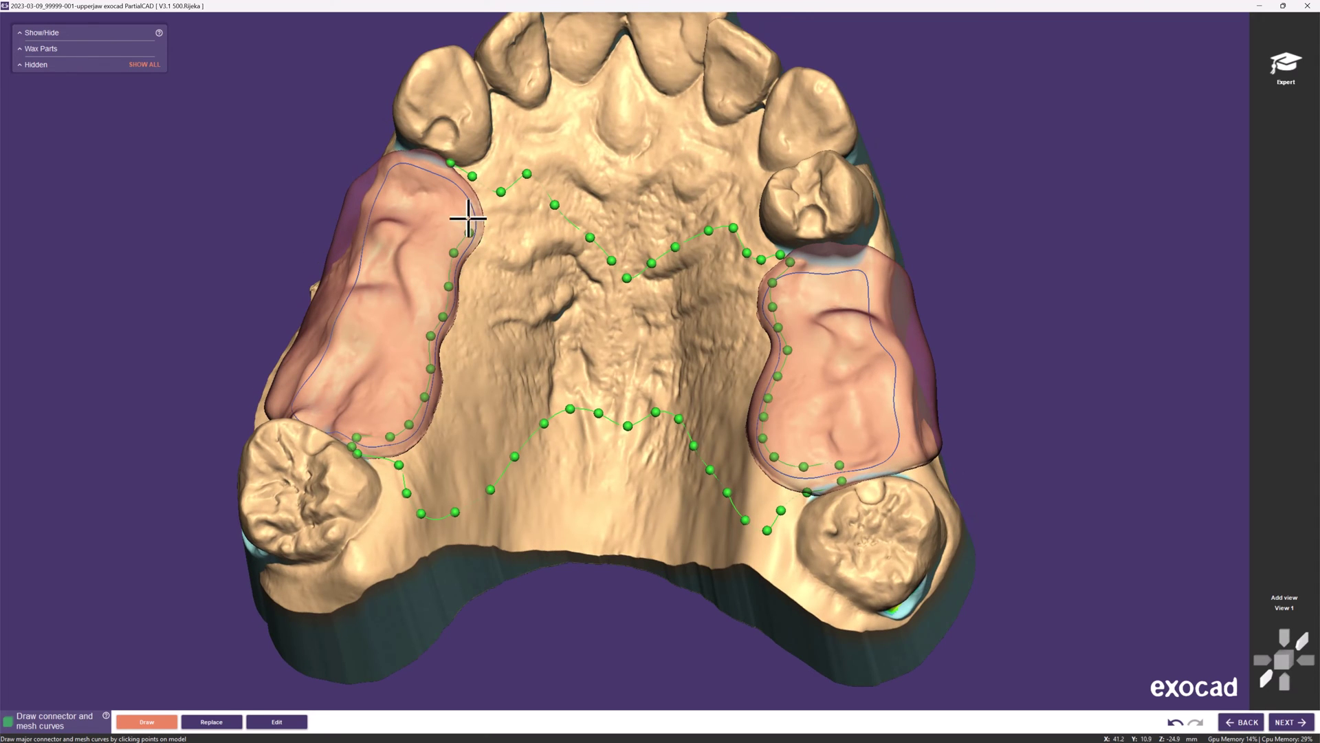
click(430, 170)
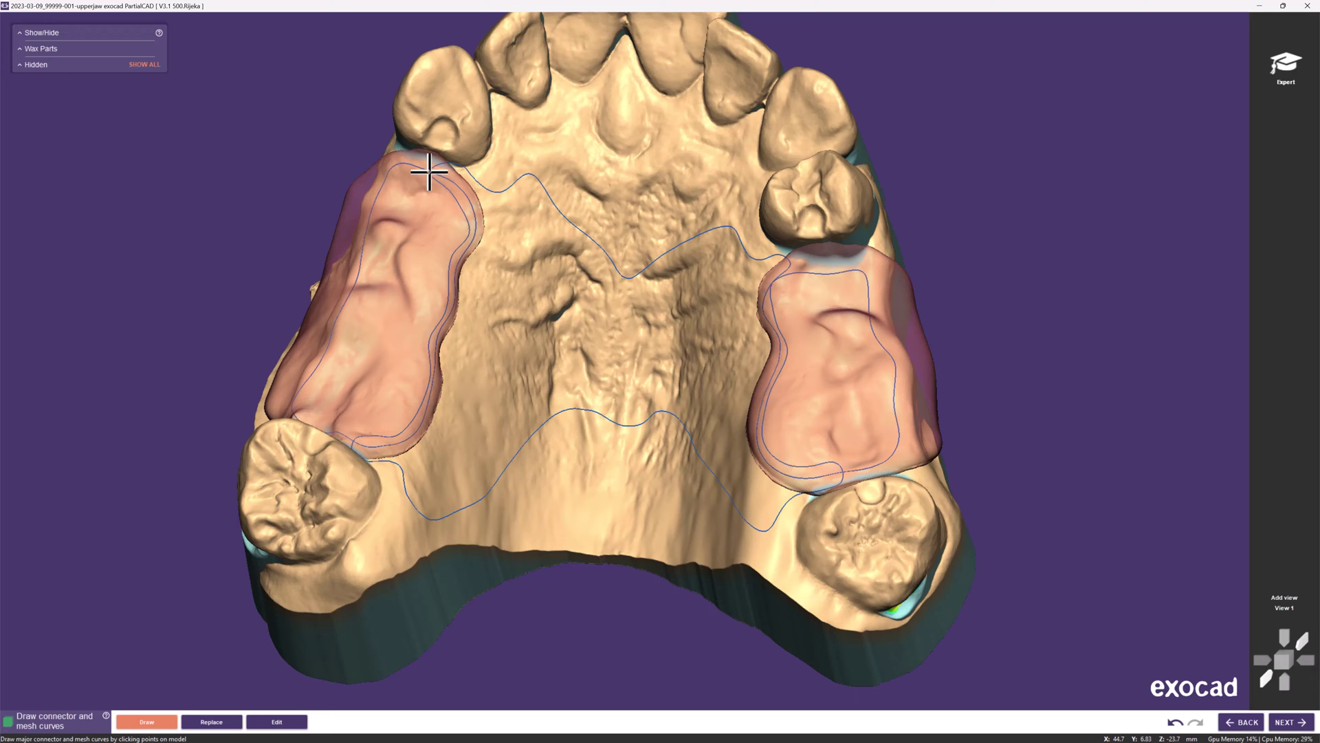
- Open the major connector curve for editing and smooth its anterior border at the middle of the palate
click(277, 722)
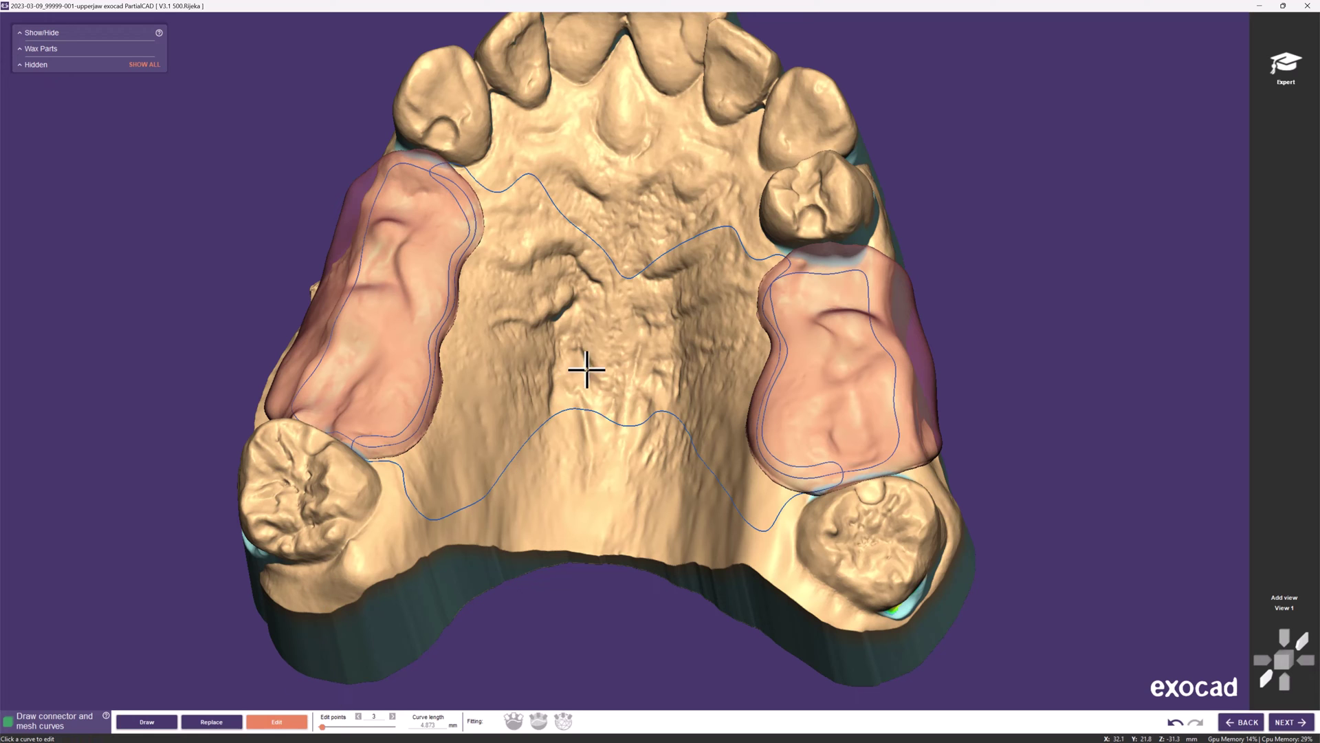
right_drag(587, 369, 596, 241)
click(554, 213)
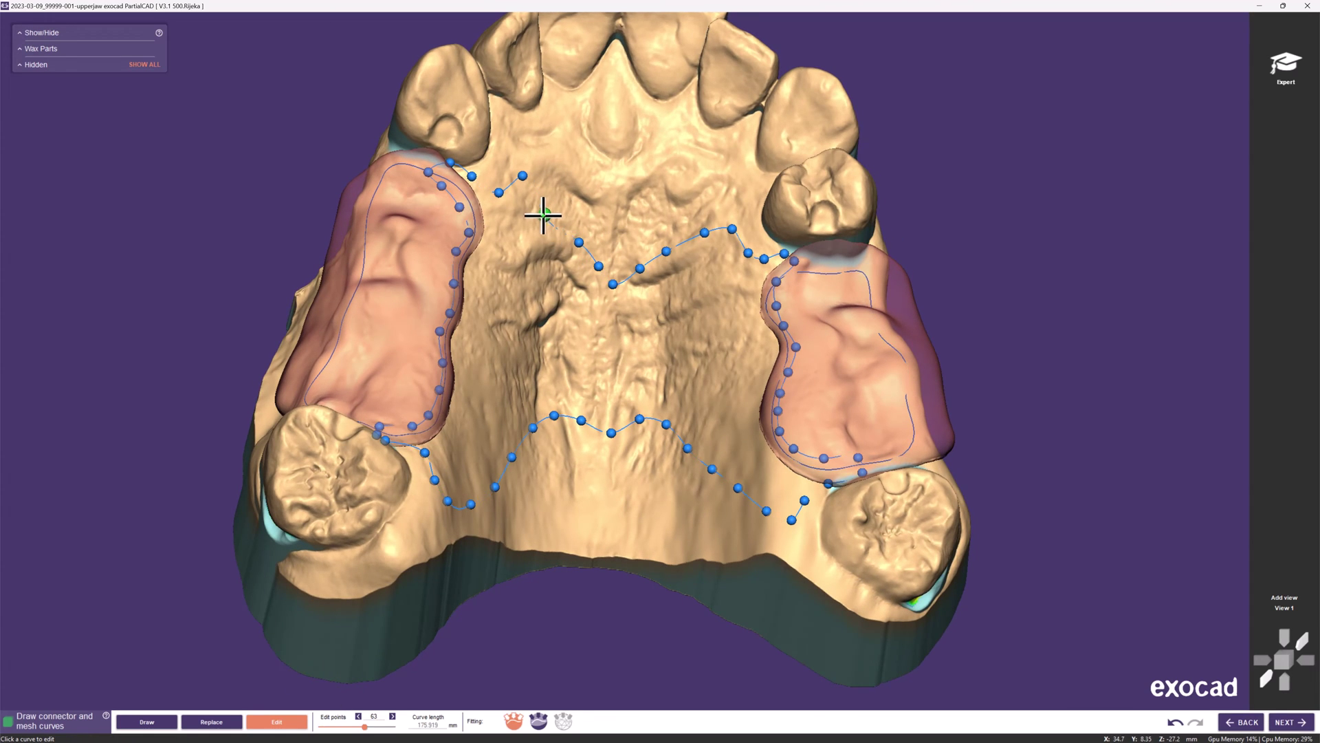
drag(579, 242, 679, 258)
drag(598, 266, 592, 264)
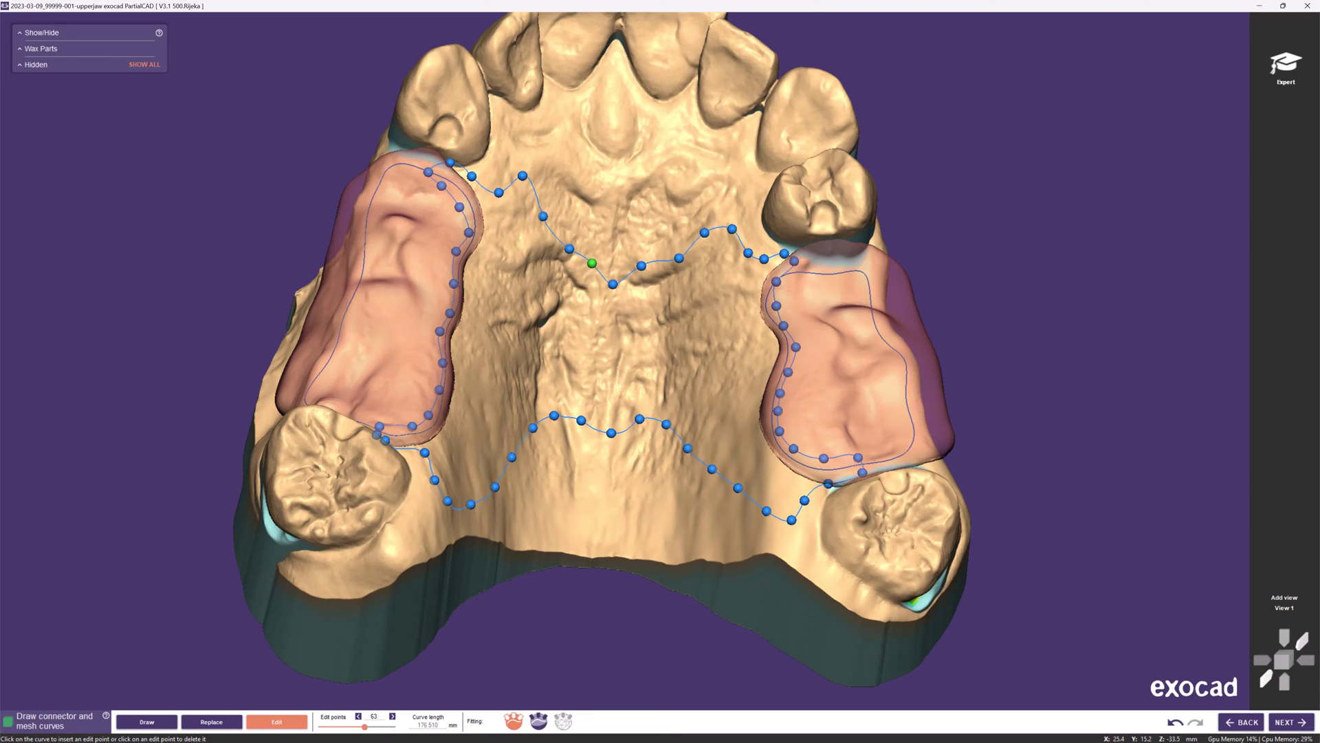
- Even out the connector's posterior border and its anterior point near the canine, and continue to applying the mesh connector
right_drag(673, 516, 714, 516)
drag(744, 490, 764, 521)
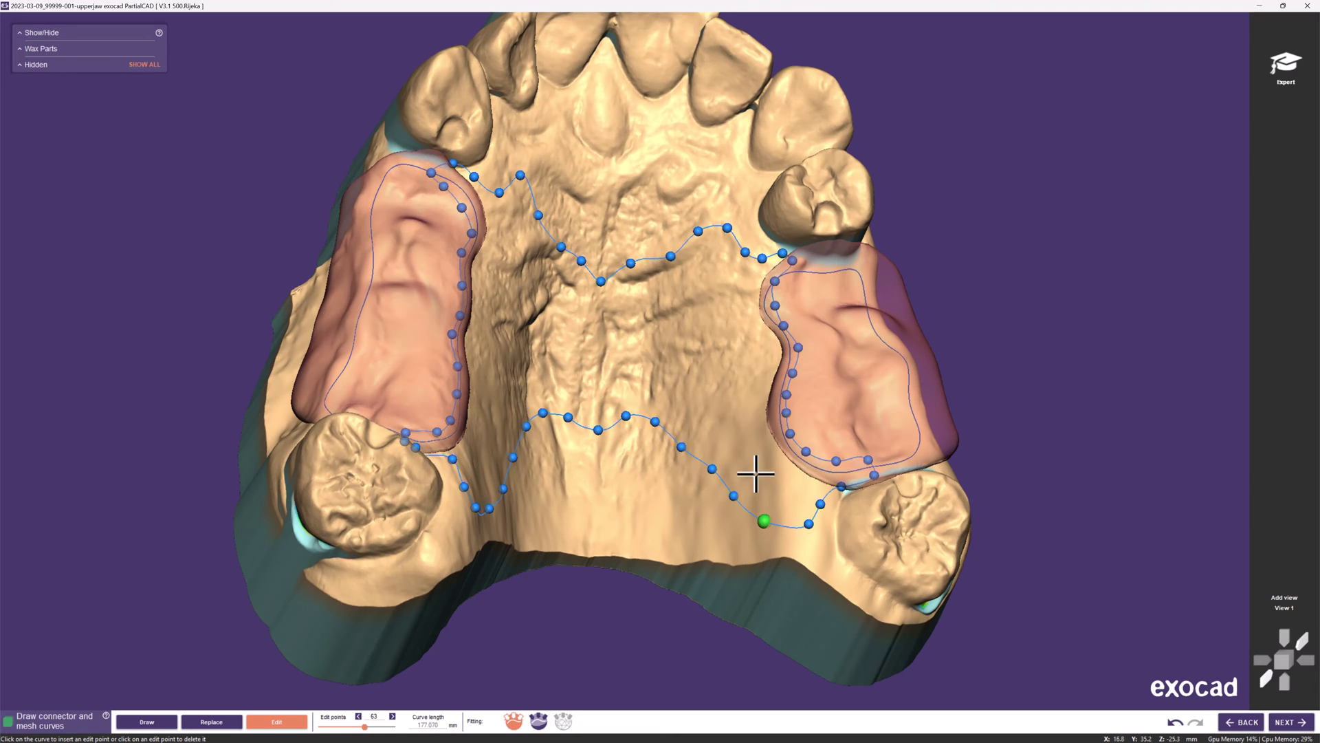
right_drag(743, 424, 729, 424)
drag(683, 448, 691, 436)
right_drag(731, 413, 618, 413)
drag(490, 489, 489, 484)
right_drag(535, 480, 605, 479)
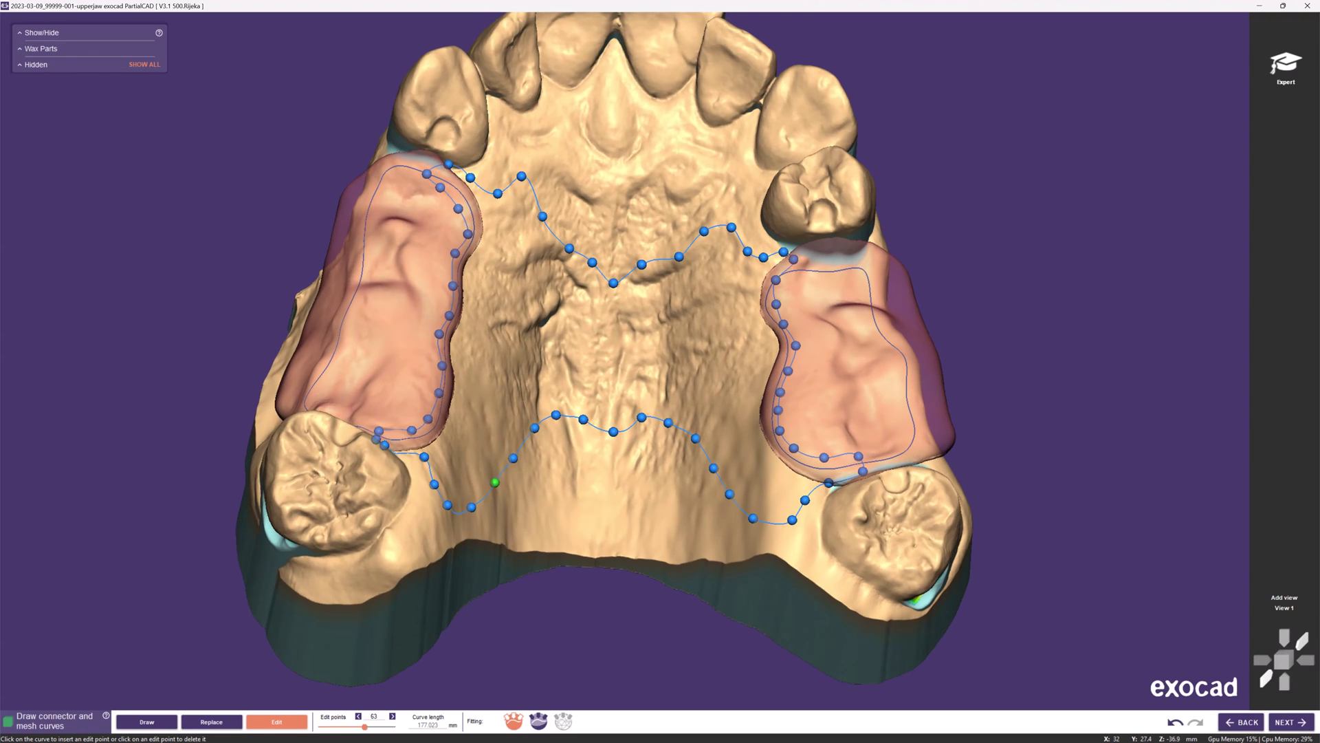
drag(521, 176, 524, 186)
click(1290, 722)
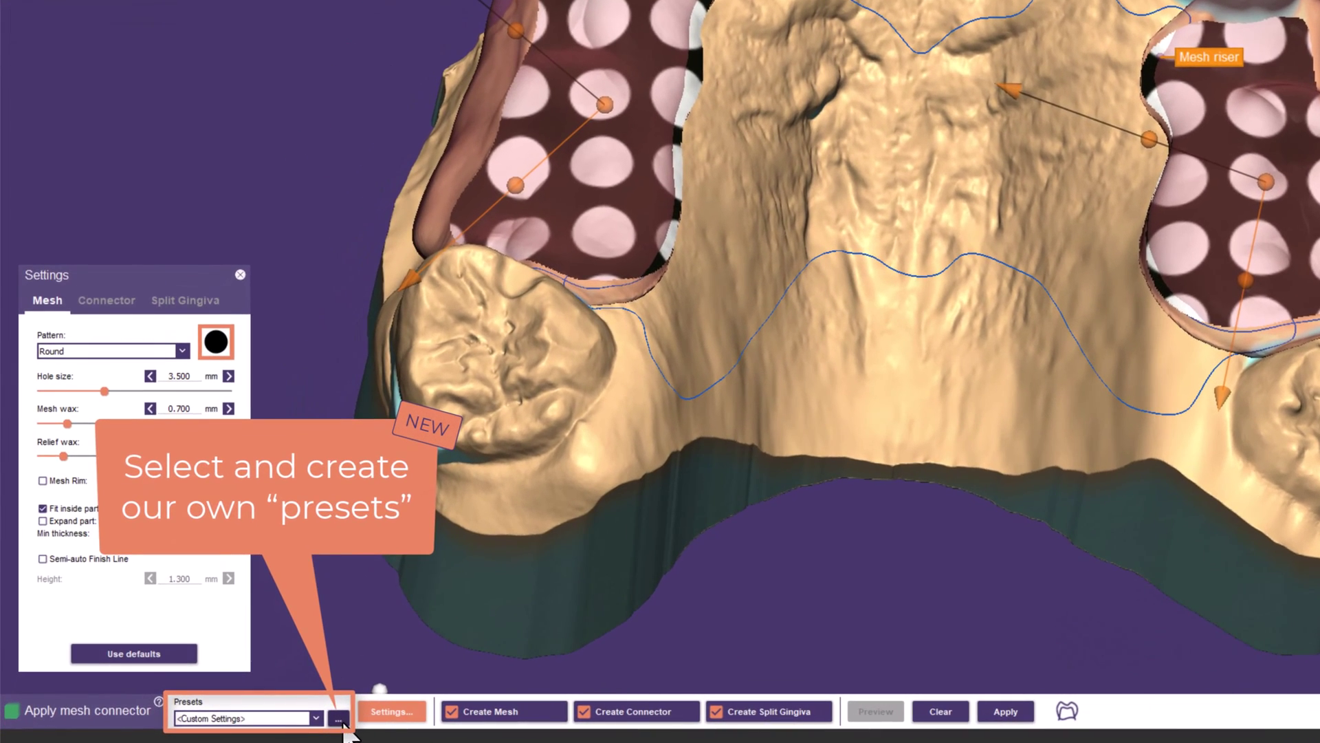
- Check the preset management options and load the "Your own presets" preset for the mesh connector
click(338, 720)
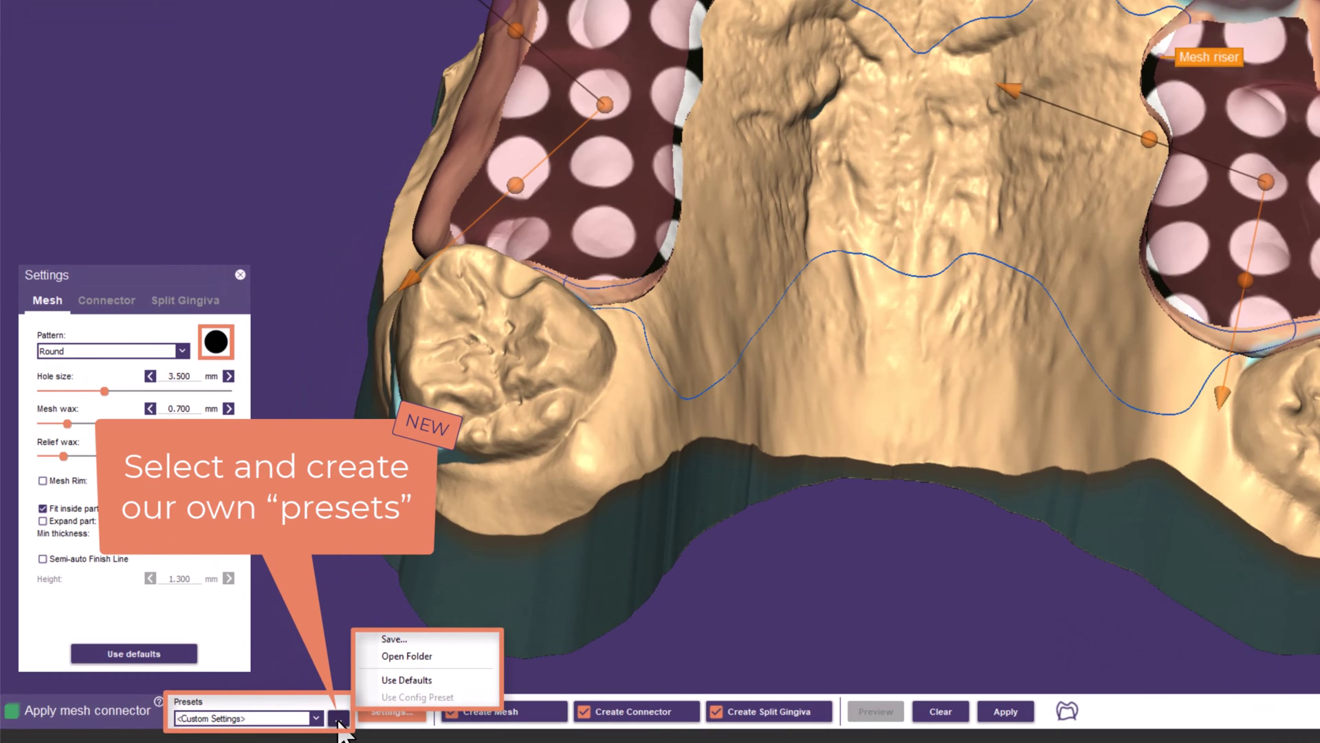
click(339, 719)
click(339, 719)
click(317, 720)
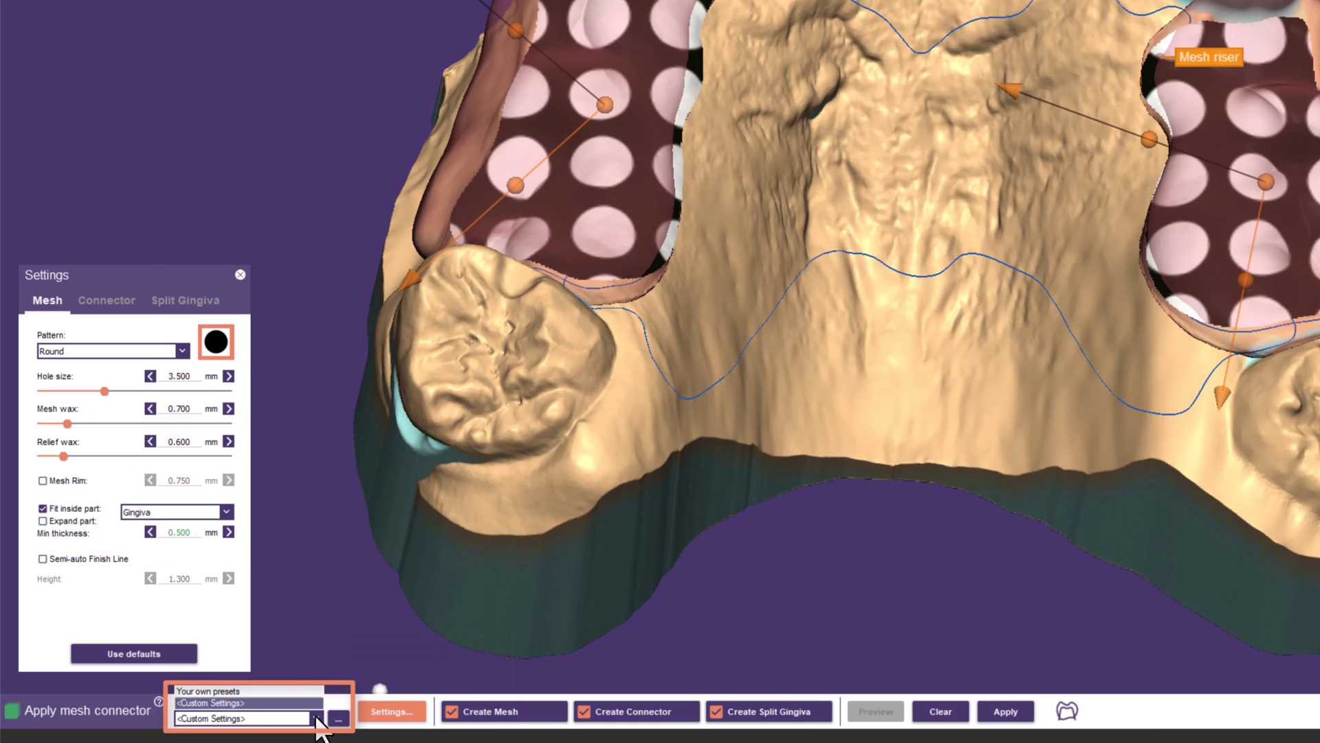
click(300, 693)
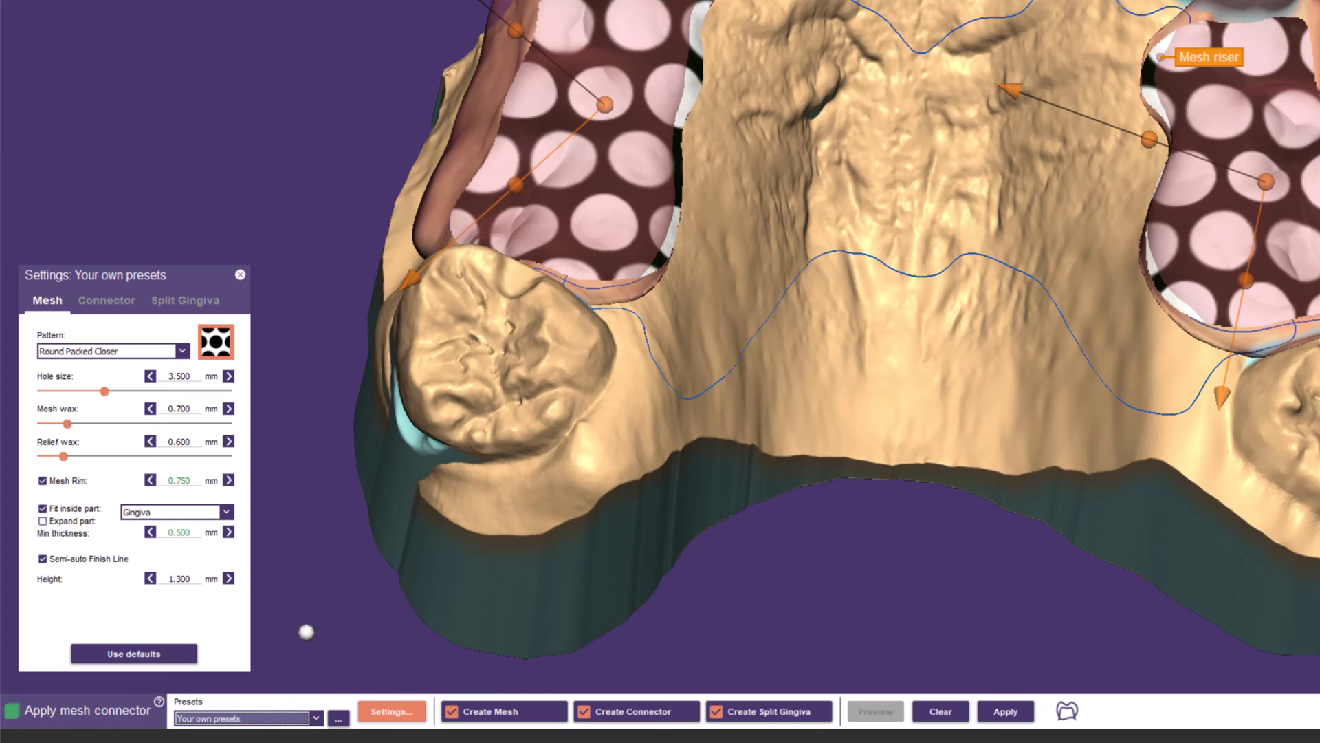
- Try the Round Packed retention mesh pattern and return to Round Packed Closer
click(180, 352)
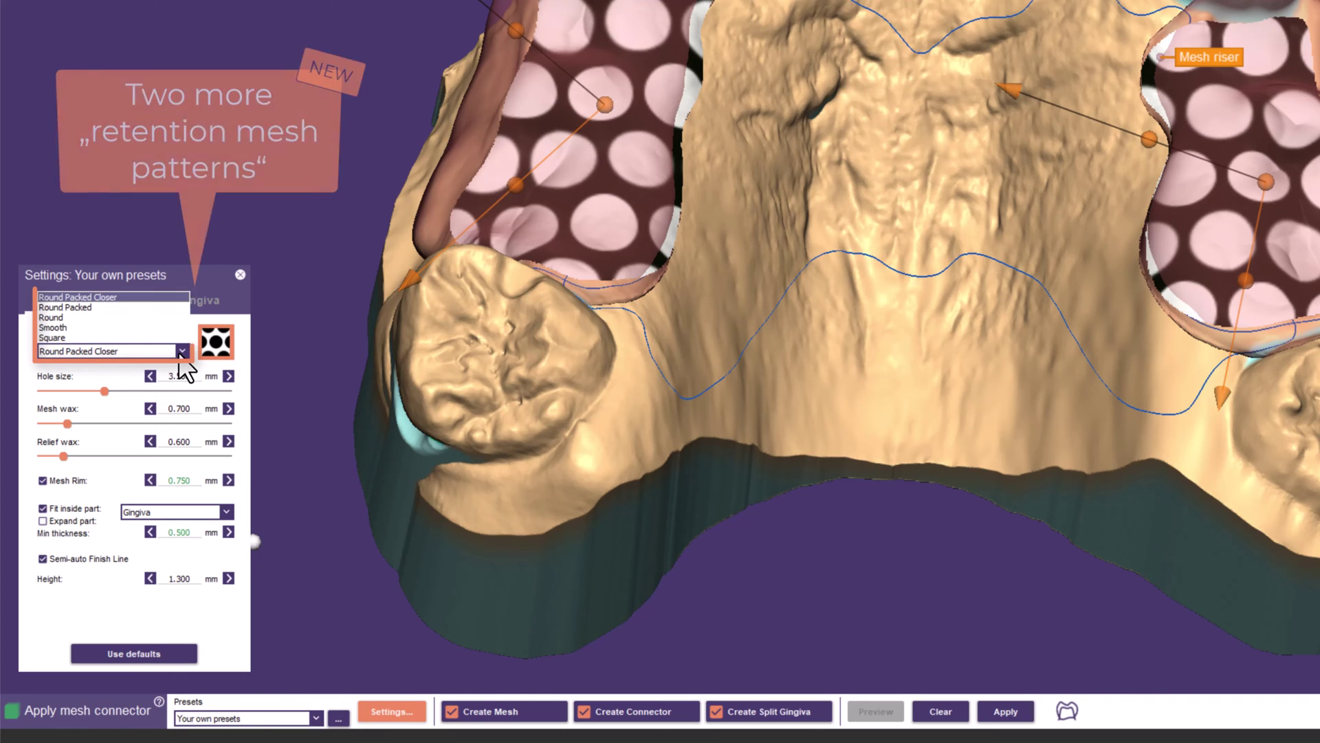
click(143, 306)
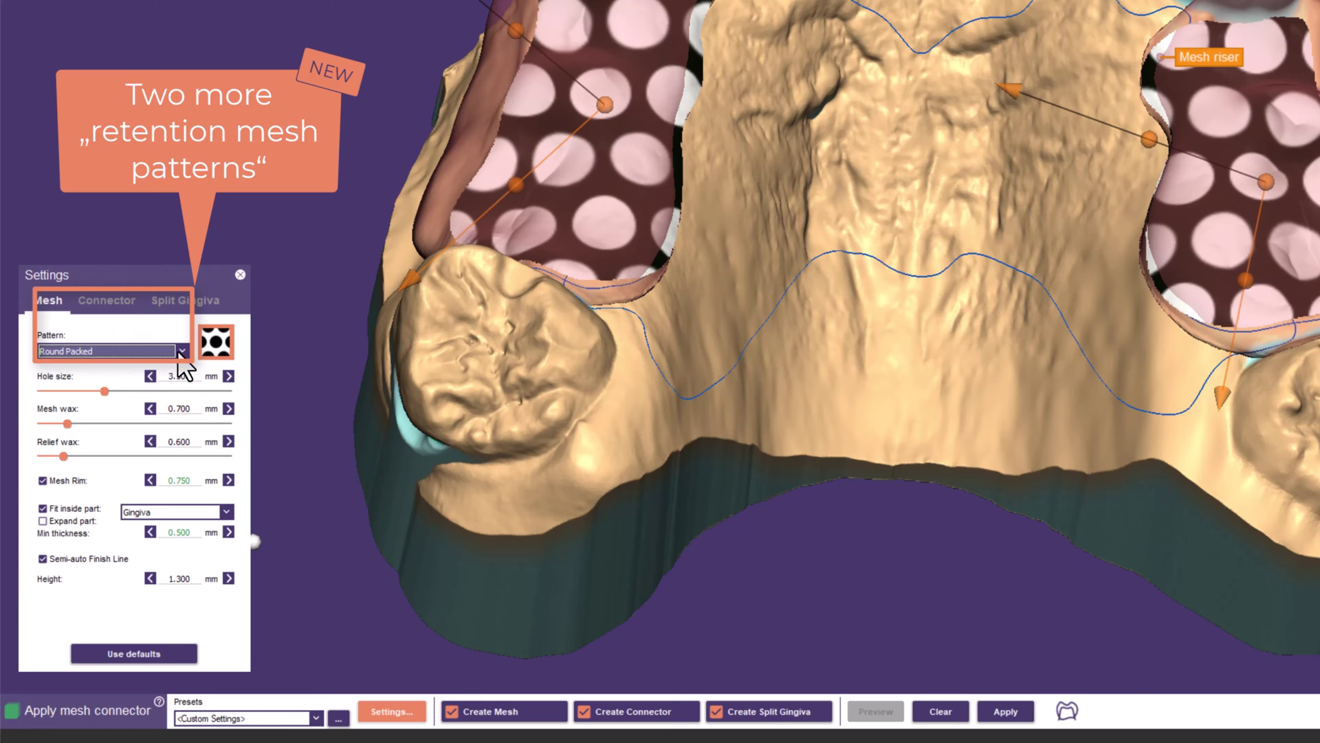
click(169, 351)
click(142, 299)
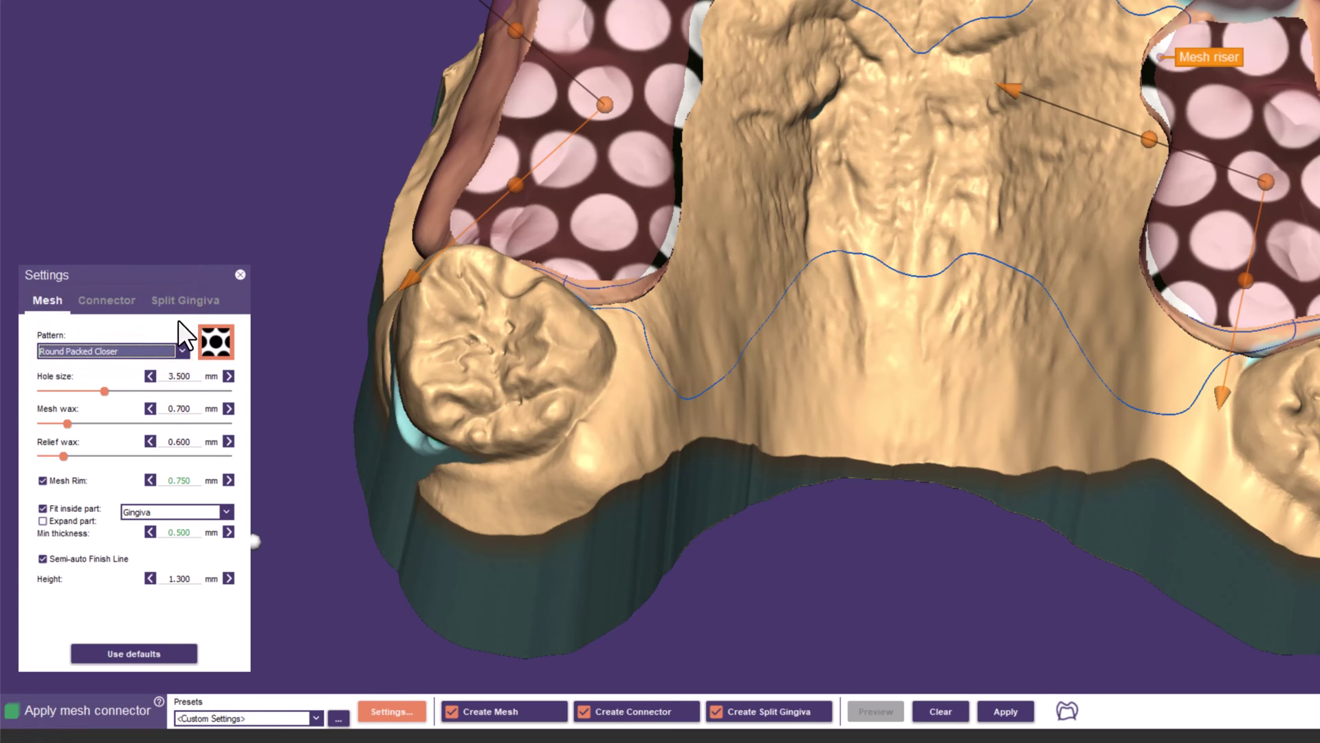
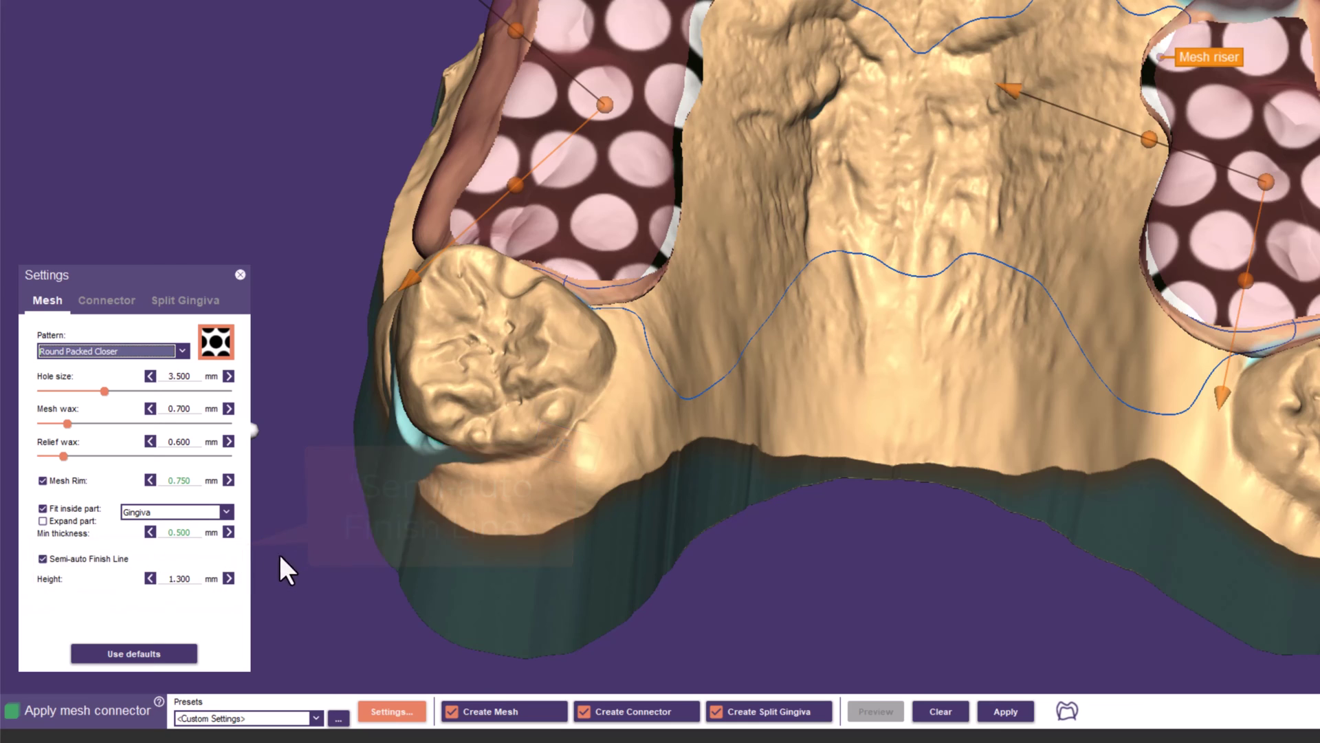
- Review the Split Gingiva settings, apply the mesh, connector and split gingiva, and continue to drawing clasp curves
click(205, 303)
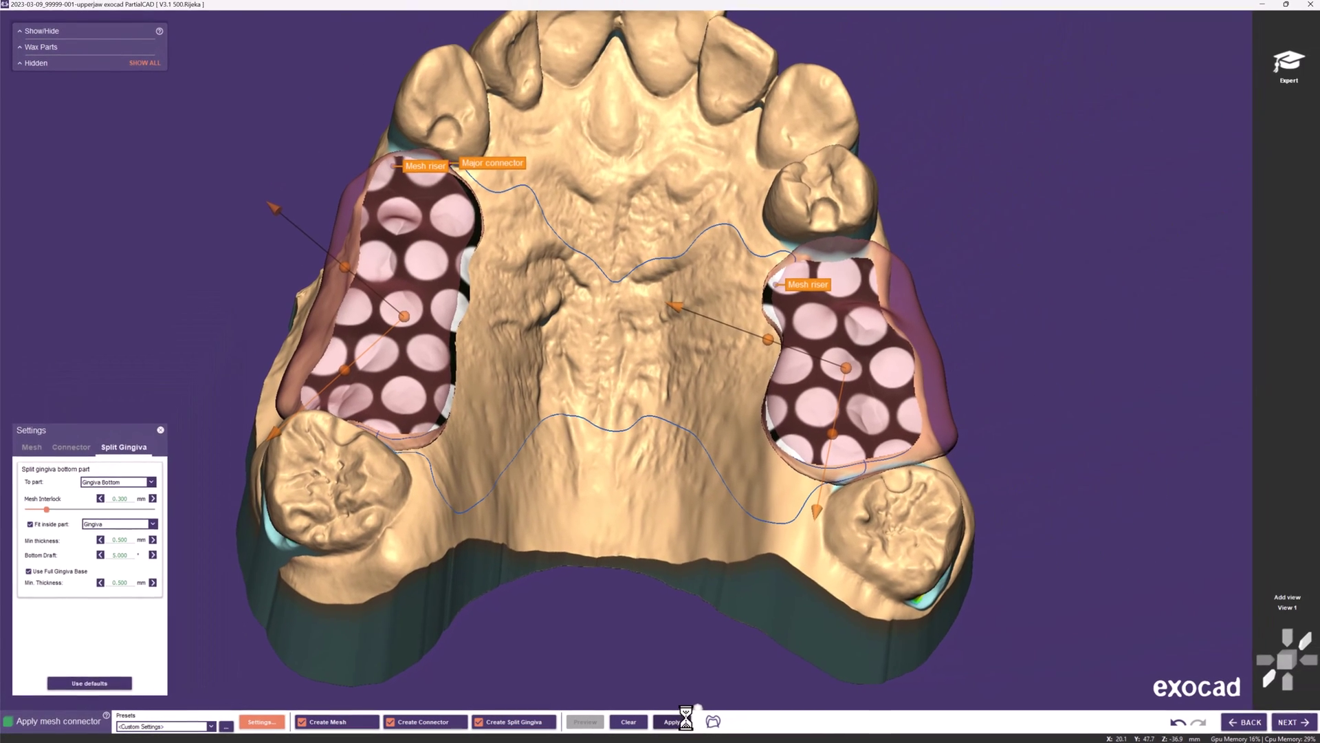
click(715, 721)
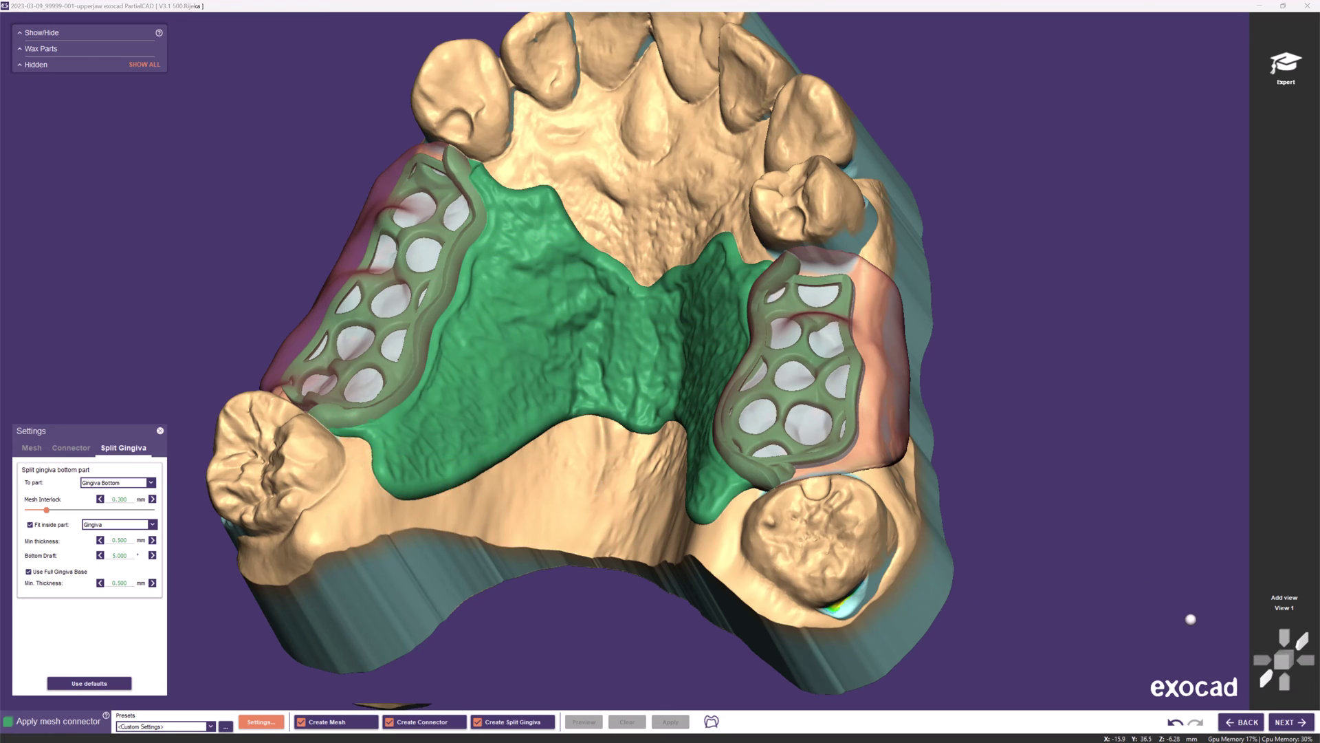
click(1291, 721)
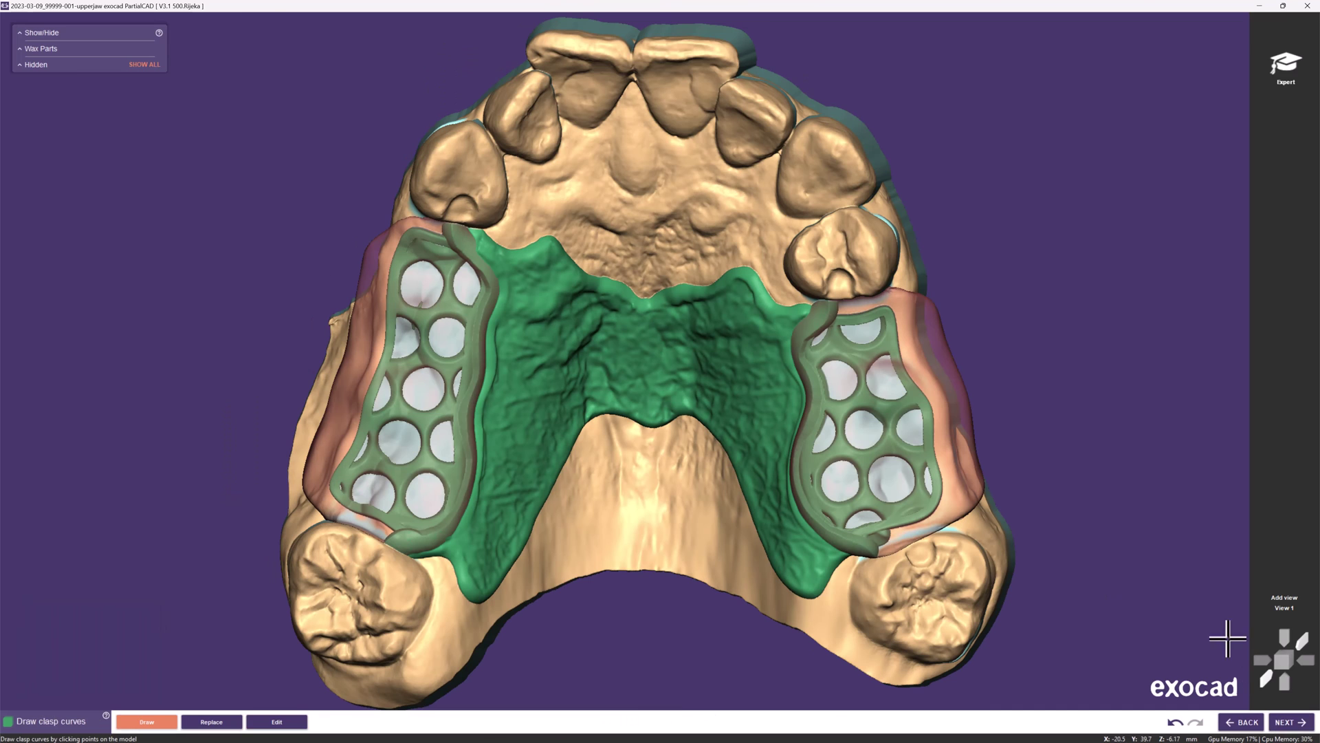
- Draw the clasp curve around the canine abutment, from its undercut area around the tooth beside the saddle
right_drag(793, 562, 874, 419)
right_drag(701, 426, 747, 550)
scroll(675, 533, up, 3)
click(588, 421)
click(603, 409)
click(667, 388)
right_drag(667, 389, 509, 440)
click(706, 386)
right_drag(888, 410, 777, 447)
right_drag(736, 389, 837, 316)
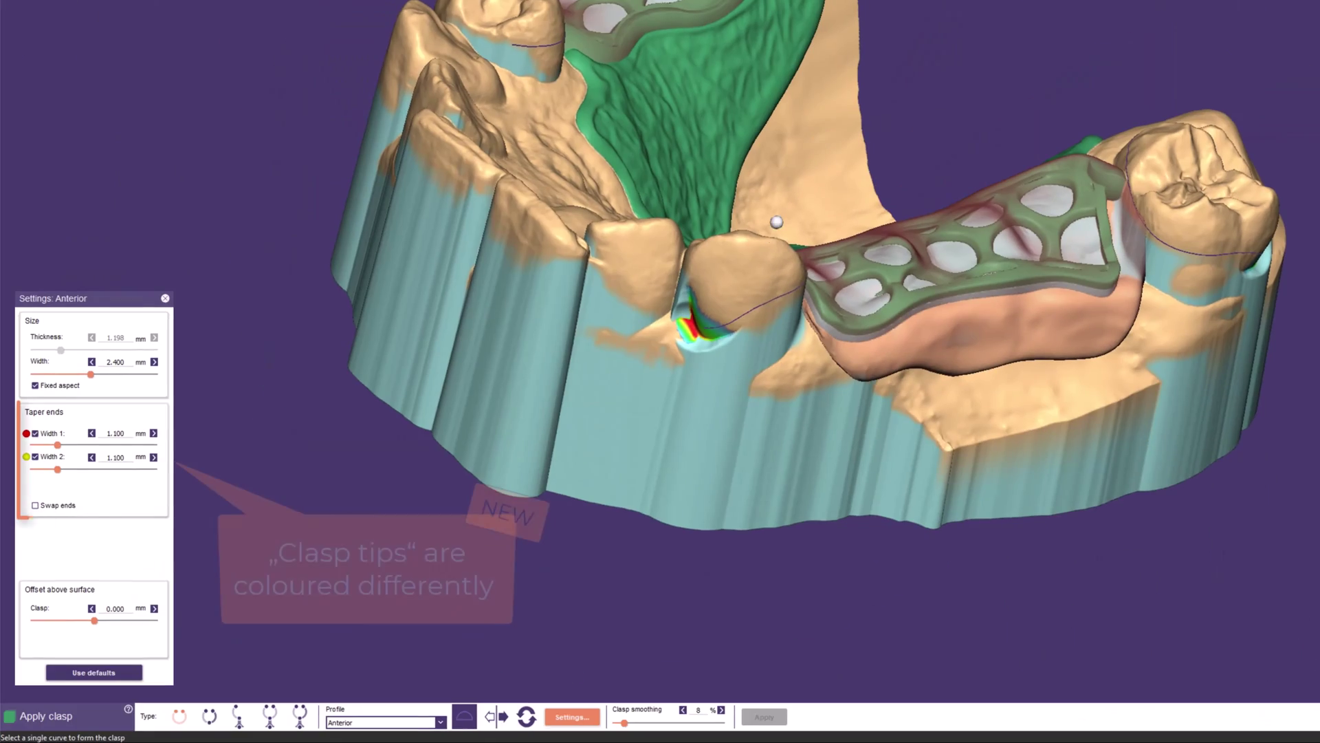
- Form the clasp on the canine curve with the Anterior profile and set its taper Width 1 to 1.129 mm
click(760, 307)
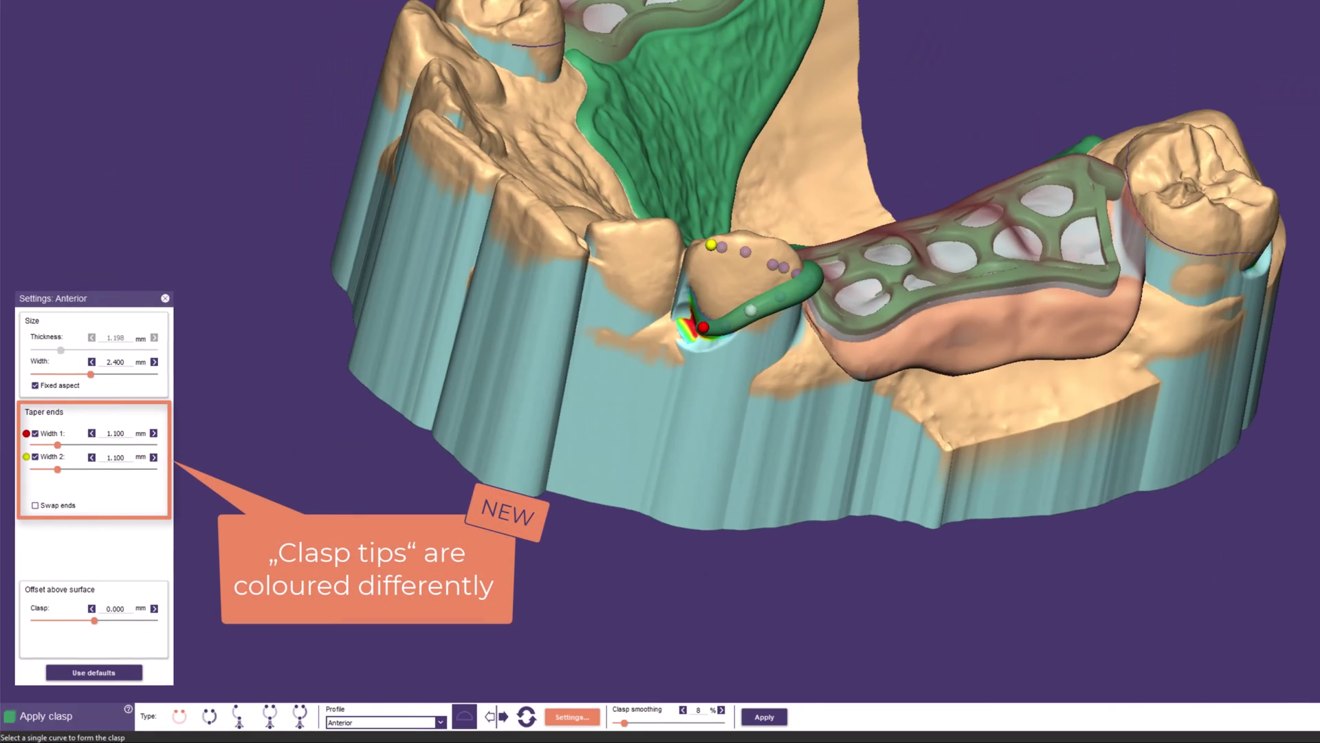
scroll(751, 311, up, 2)
scroll(741, 316, up, 7)
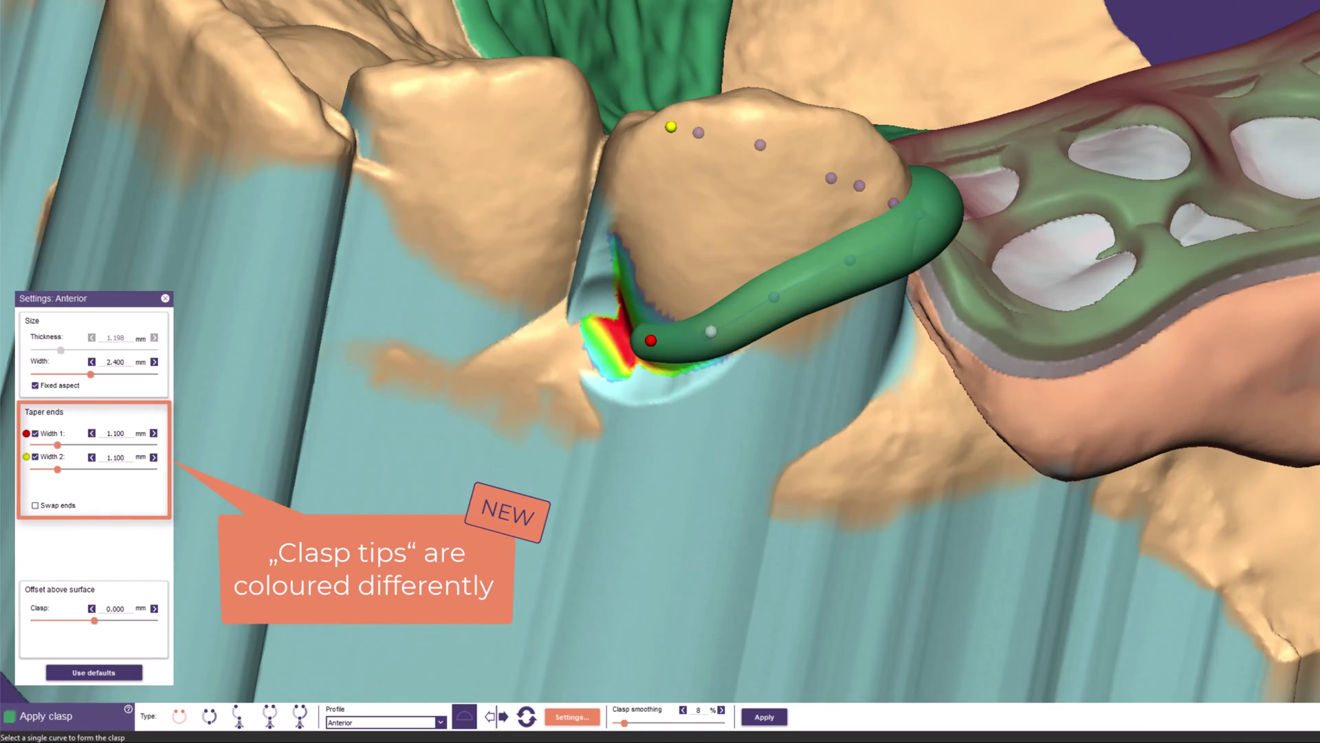
mouse_move(708, 238)
right_down()
mouse_move(691, 392)
mouse_move(707, 242)
right_up()
key(ctrl+shift)
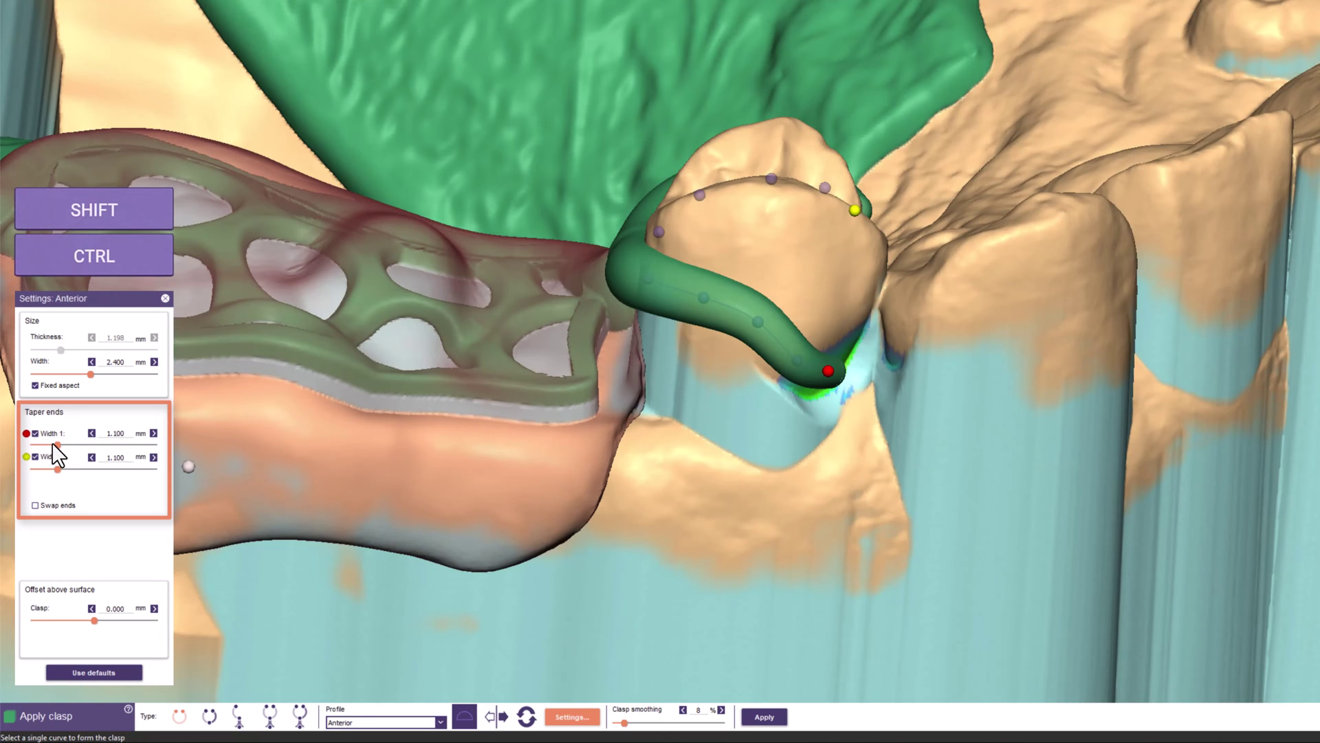
mouse_move(53, 444)
mouse_down()
mouse_move(69, 442)
mouse_move(56, 444)
mouse_up()
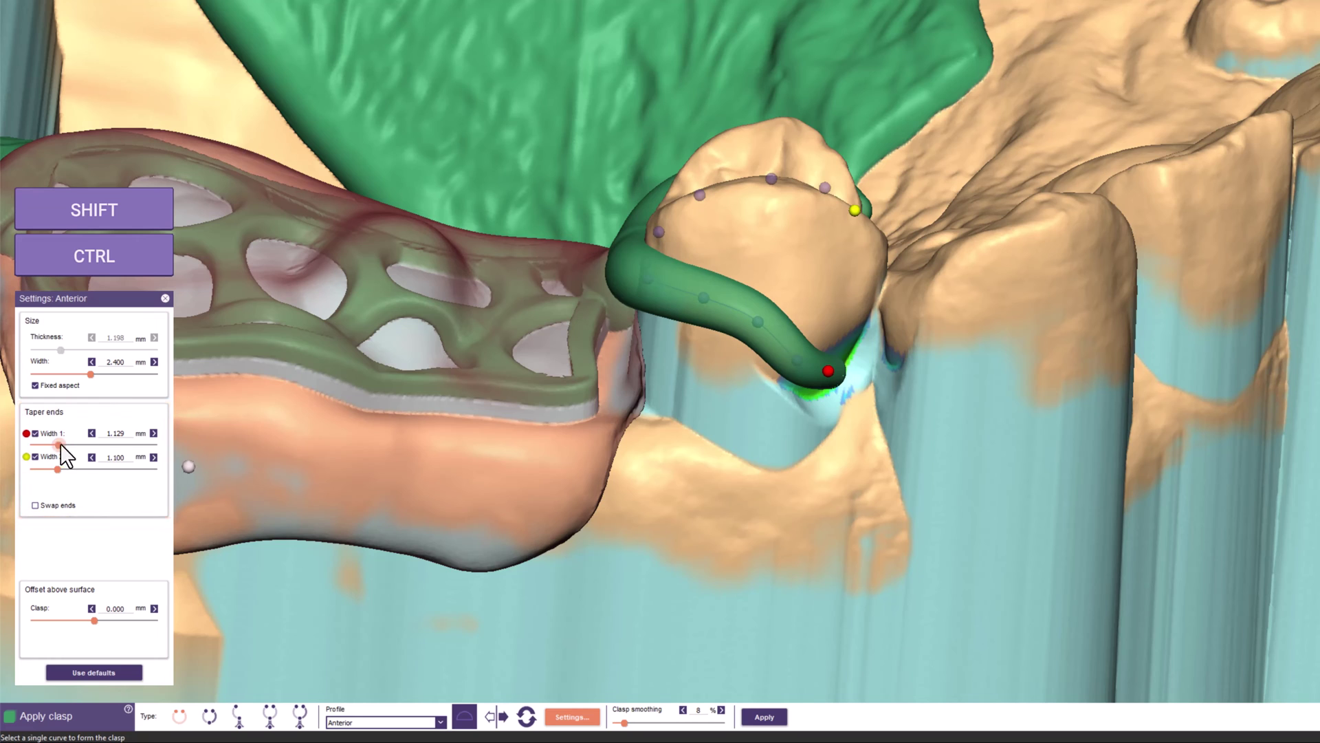
- Adjust the clasp width at a middle control point and reduce the red tip's taper width to 1.029 mm
key(shift)
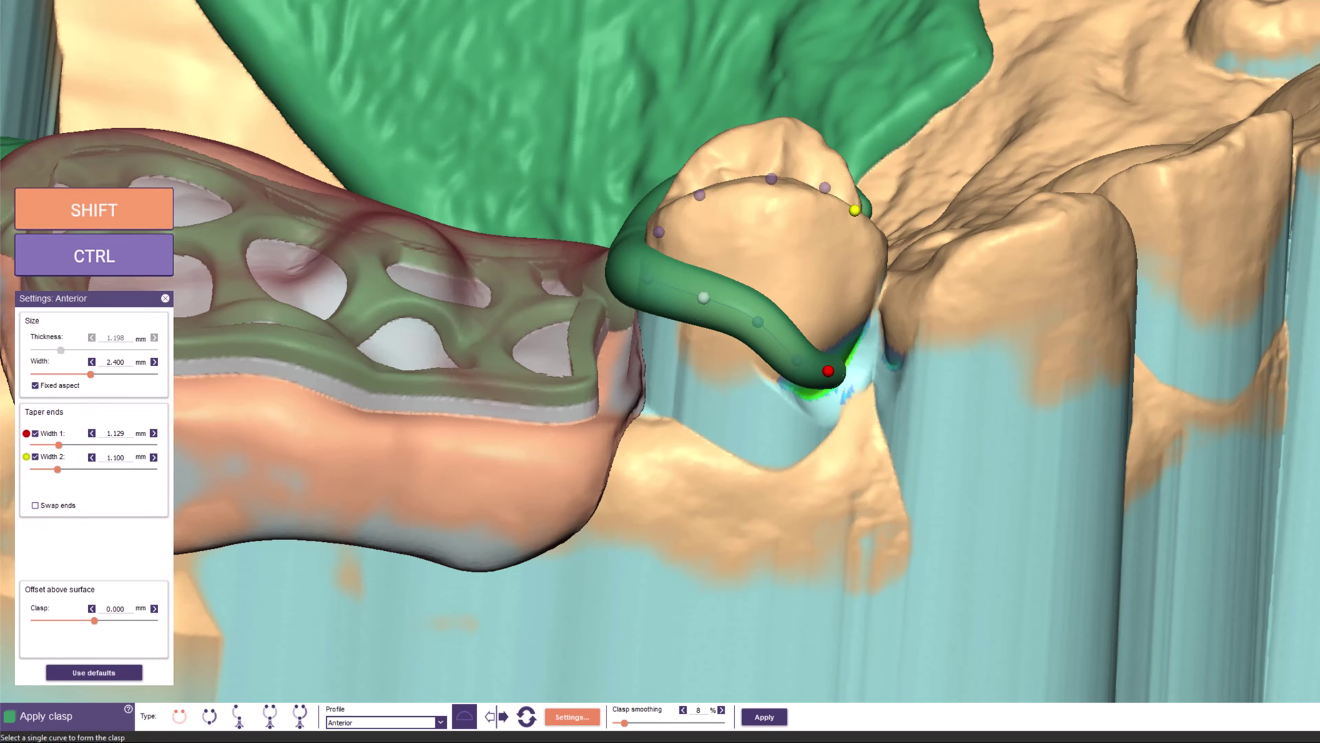
shift+drag(704, 298, 704, 297)
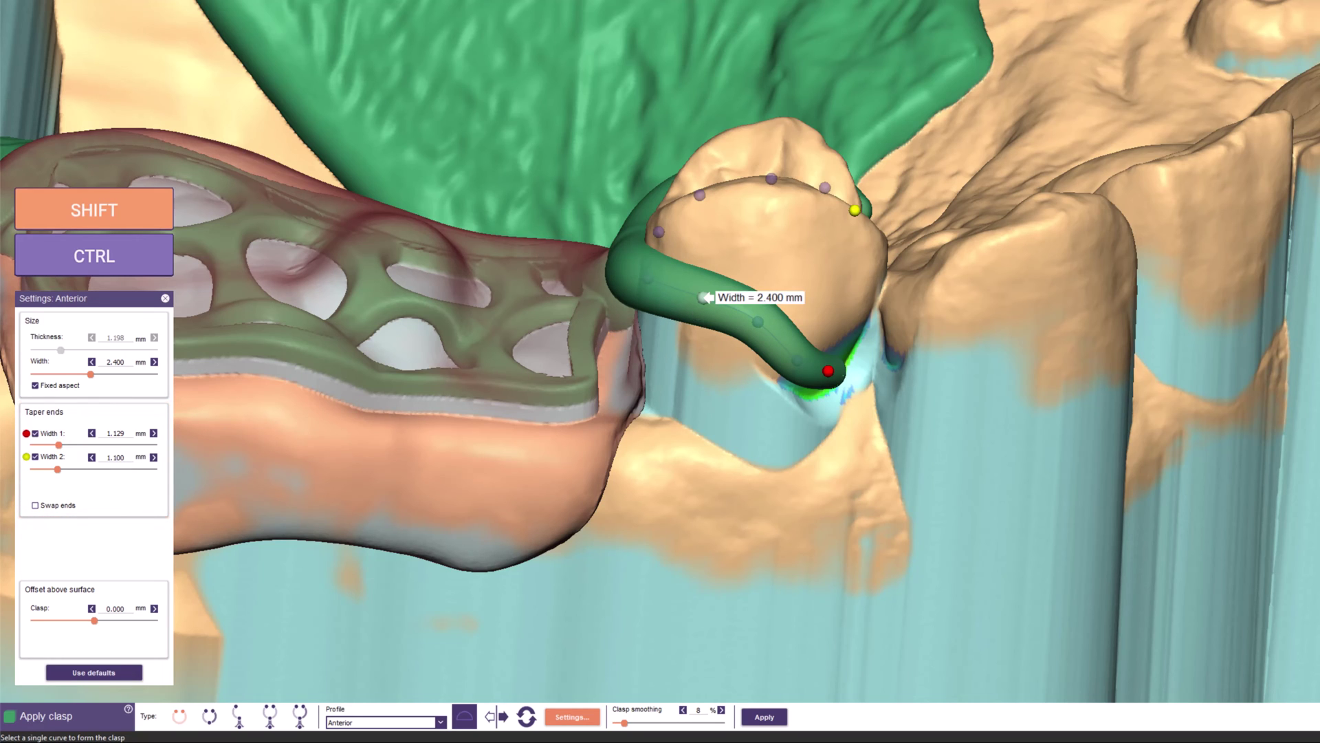
shift+scroll(707, 297, up, 1)
shift+scroll(707, 298, down, 1)
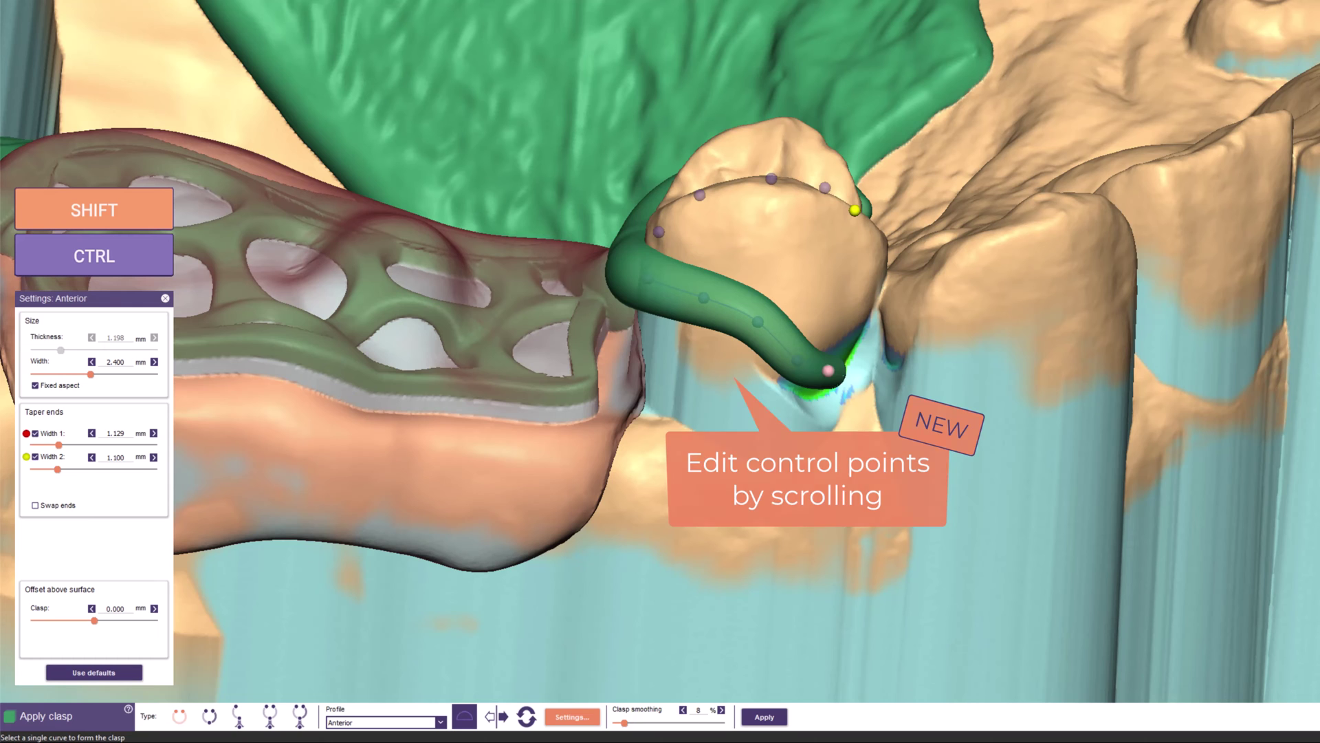
ctrl+shift+scroll(829, 371, down, 2)
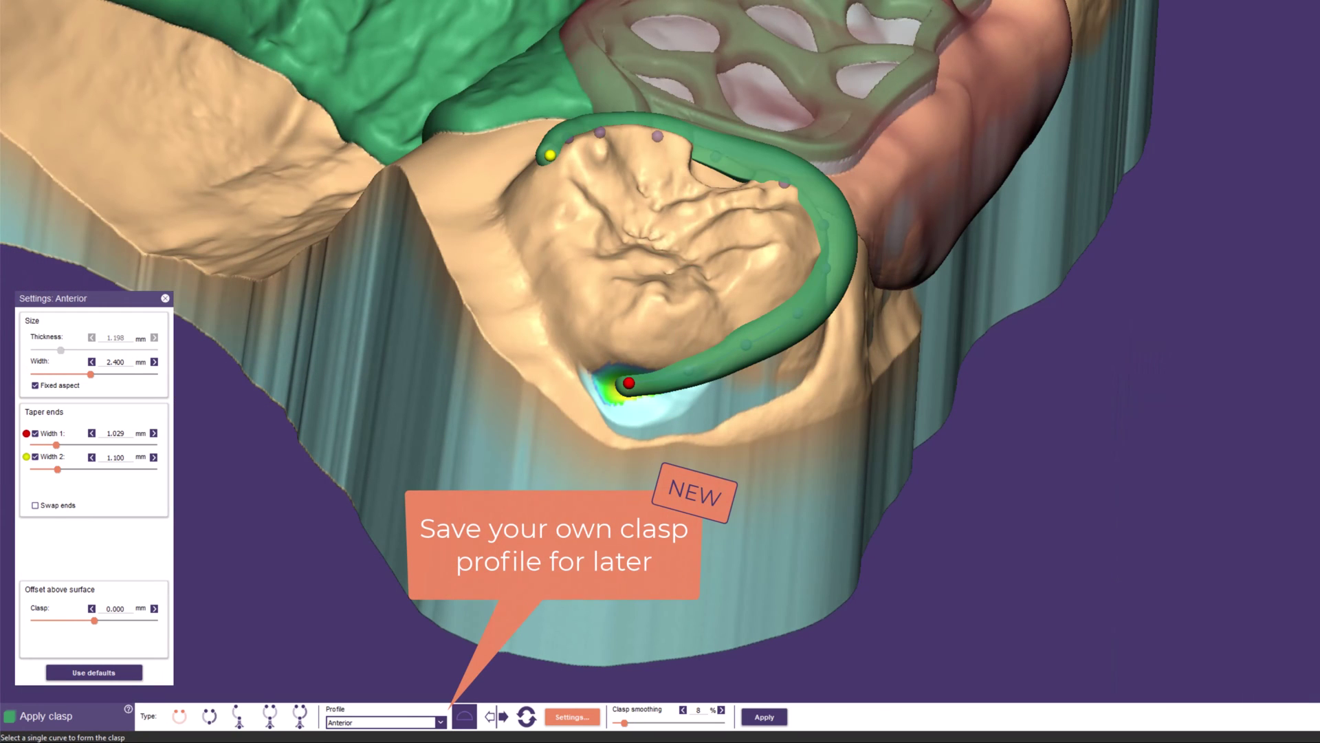
- Assign "Your own profile" to the molar clasp, check the clasp smoothing, and continue to the next design stage
click(409, 721)
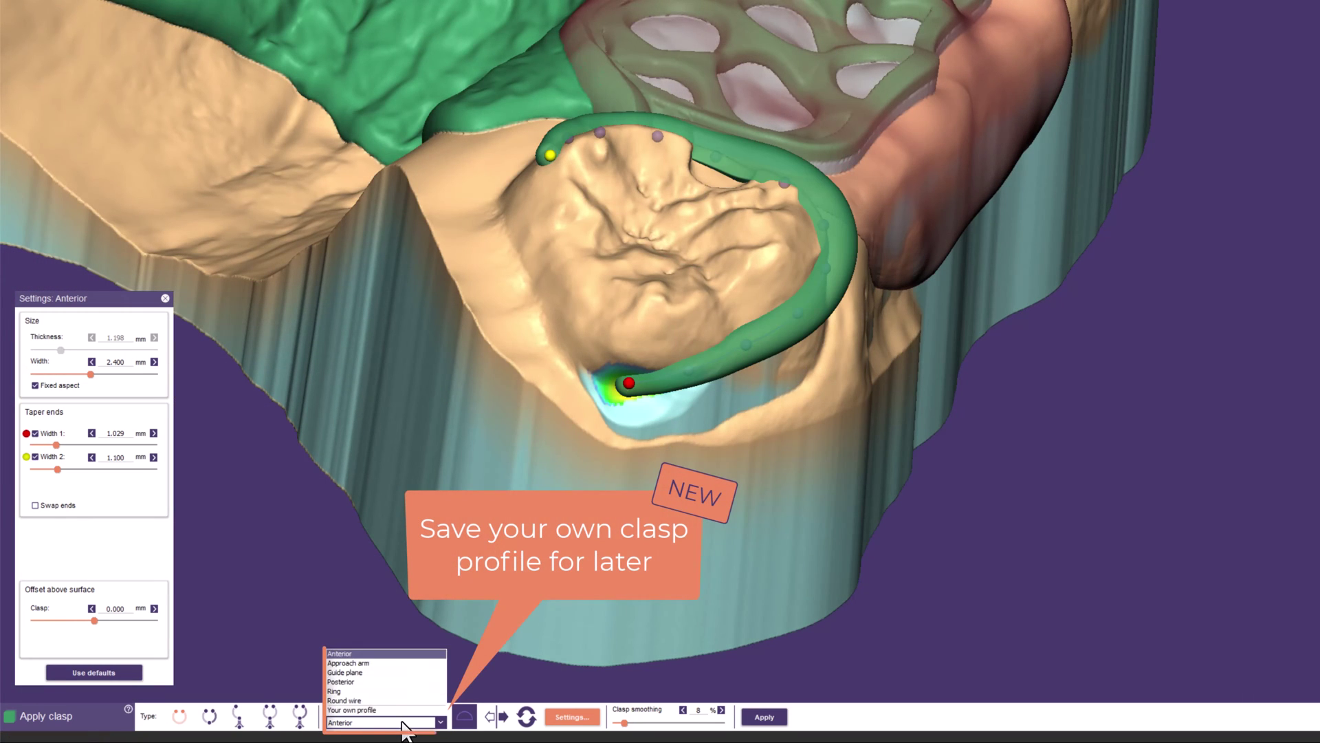
click(371, 710)
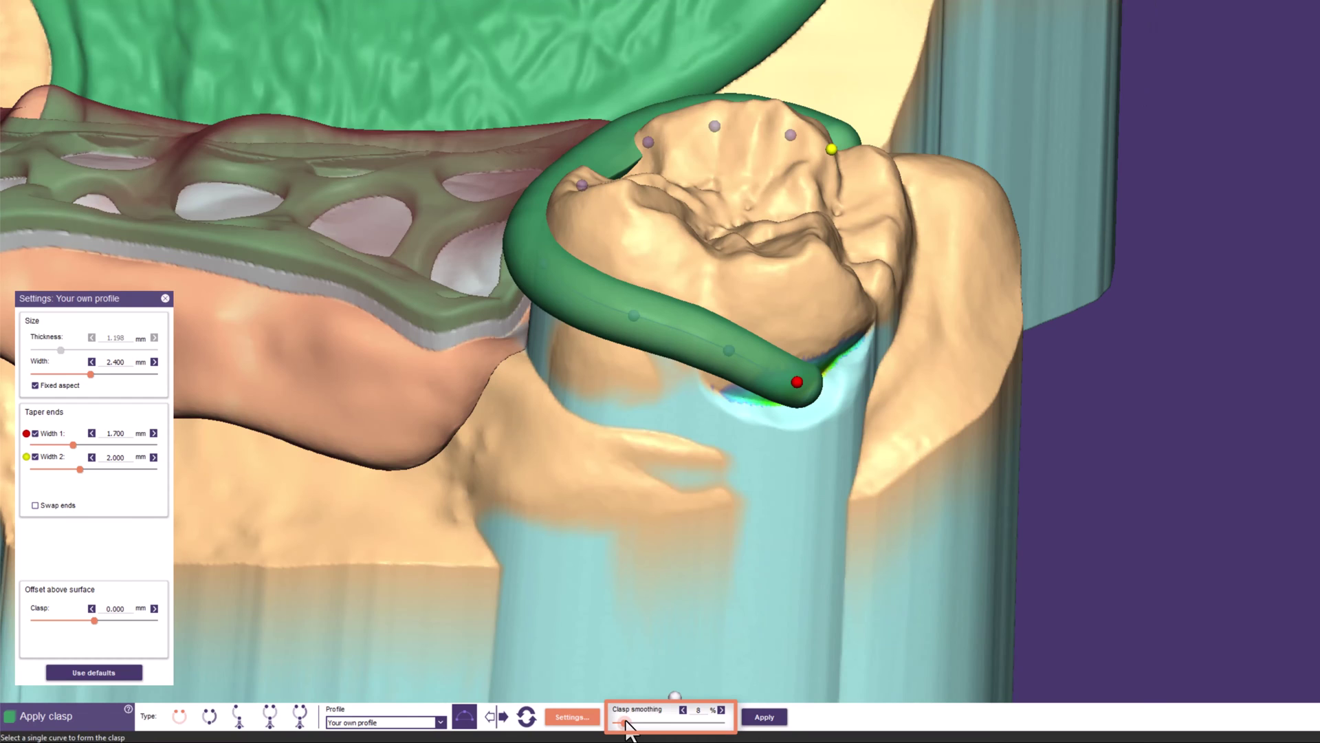
mouse_move(624, 723)
mouse_down()
mouse_move(690, 724)
mouse_move(622, 724)
mouse_up()
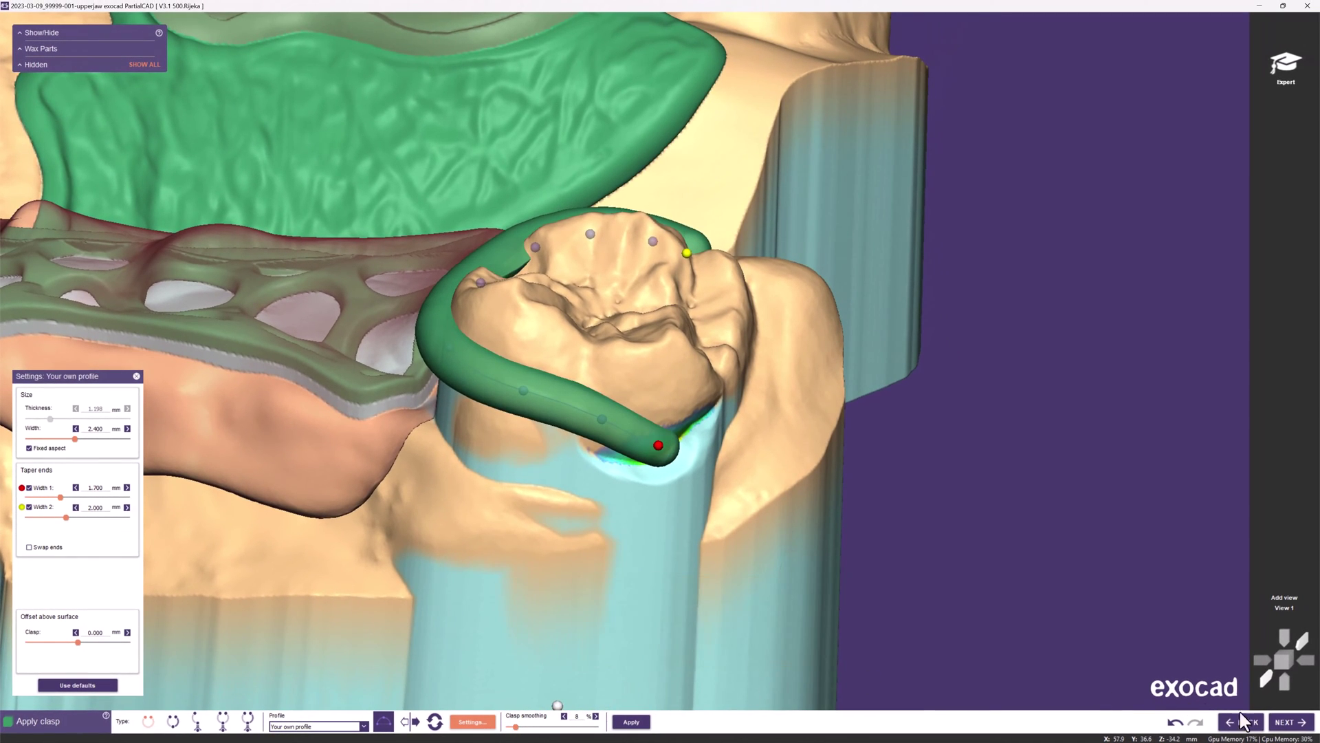
click(1285, 722)
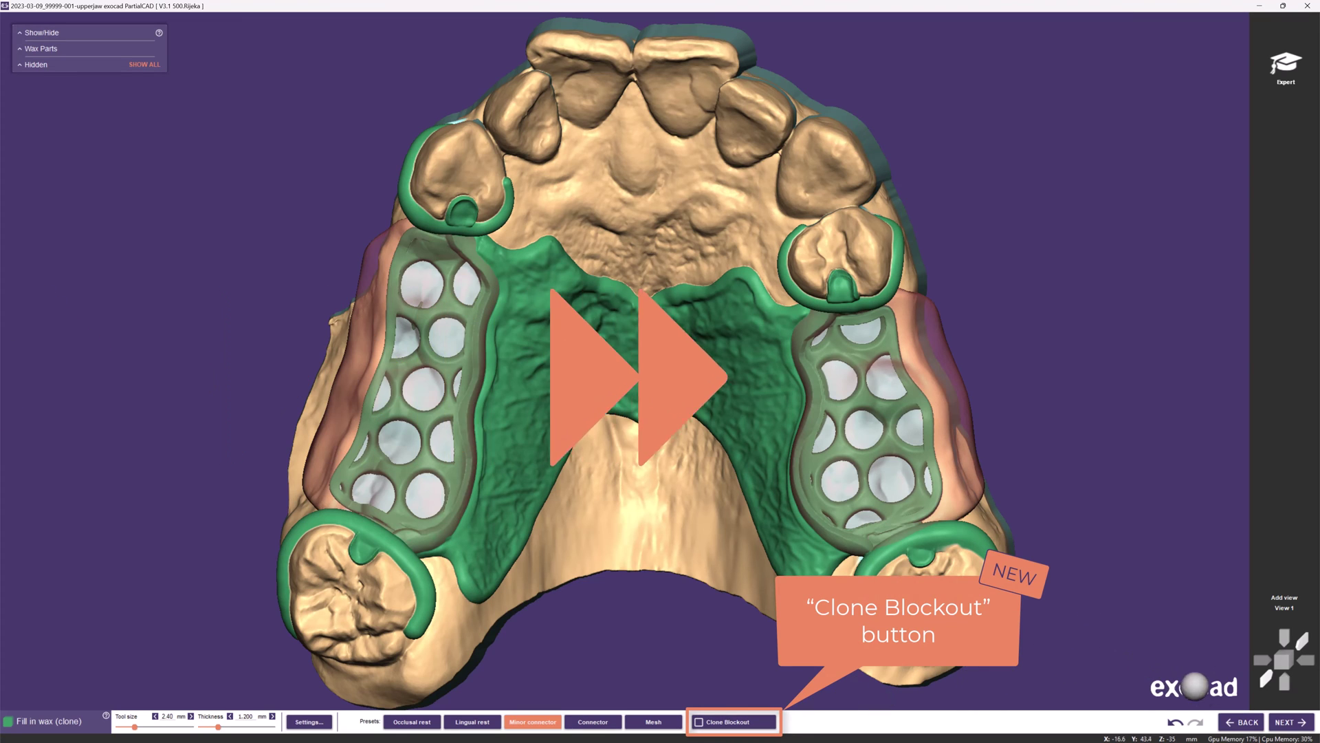
- Continue to Edit Wax, enable "Blend smoothly into mask", and smooth the occlusal rest into the premolar clasp
click(1291, 724)
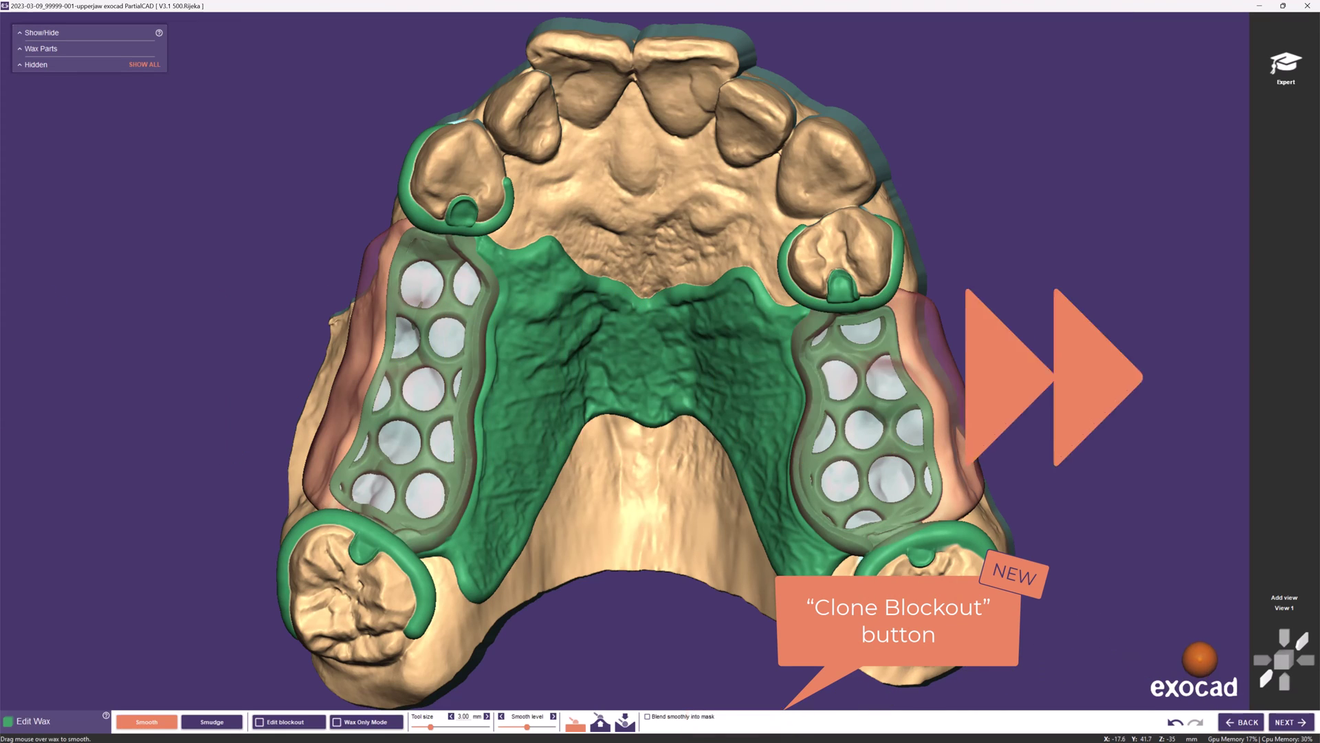
right_drag(542, 394, 509, 319)
scroll(515, 317, up, 3)
scroll(515, 317, up, 2)
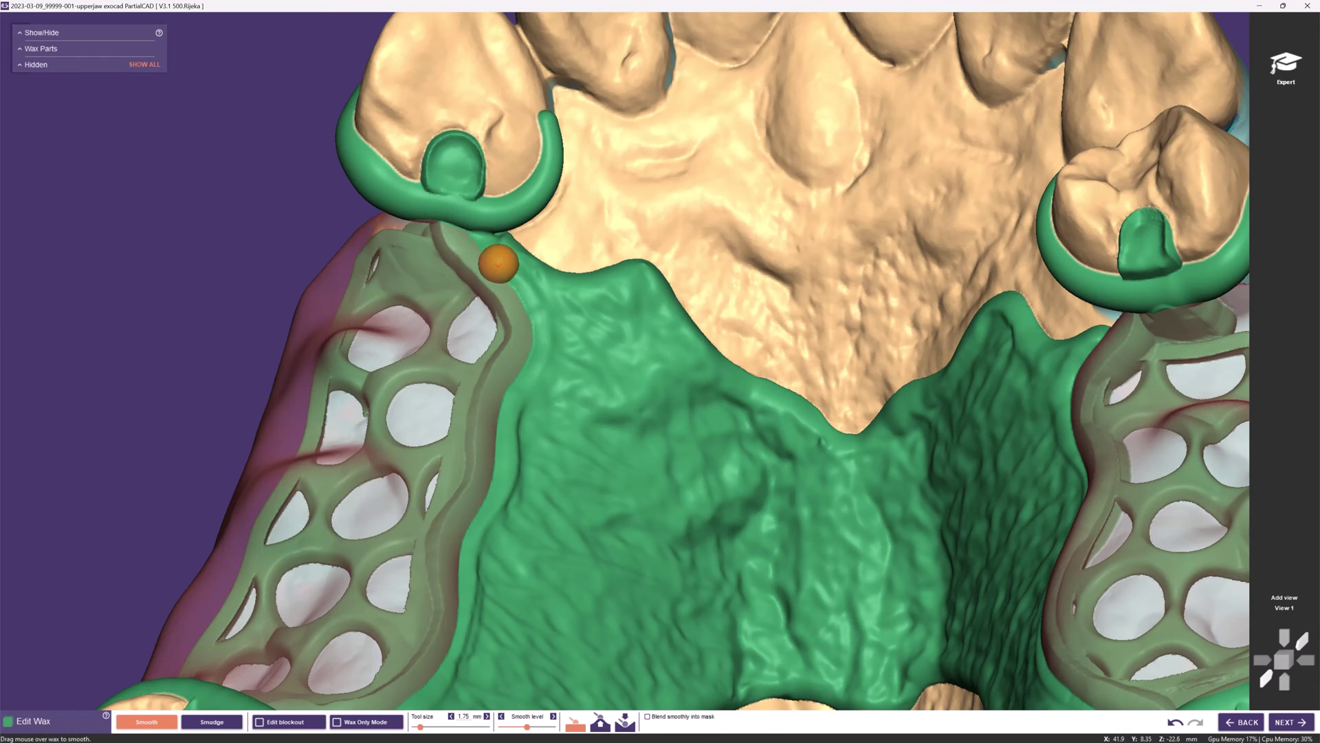
right_drag(469, 534, 628, 371)
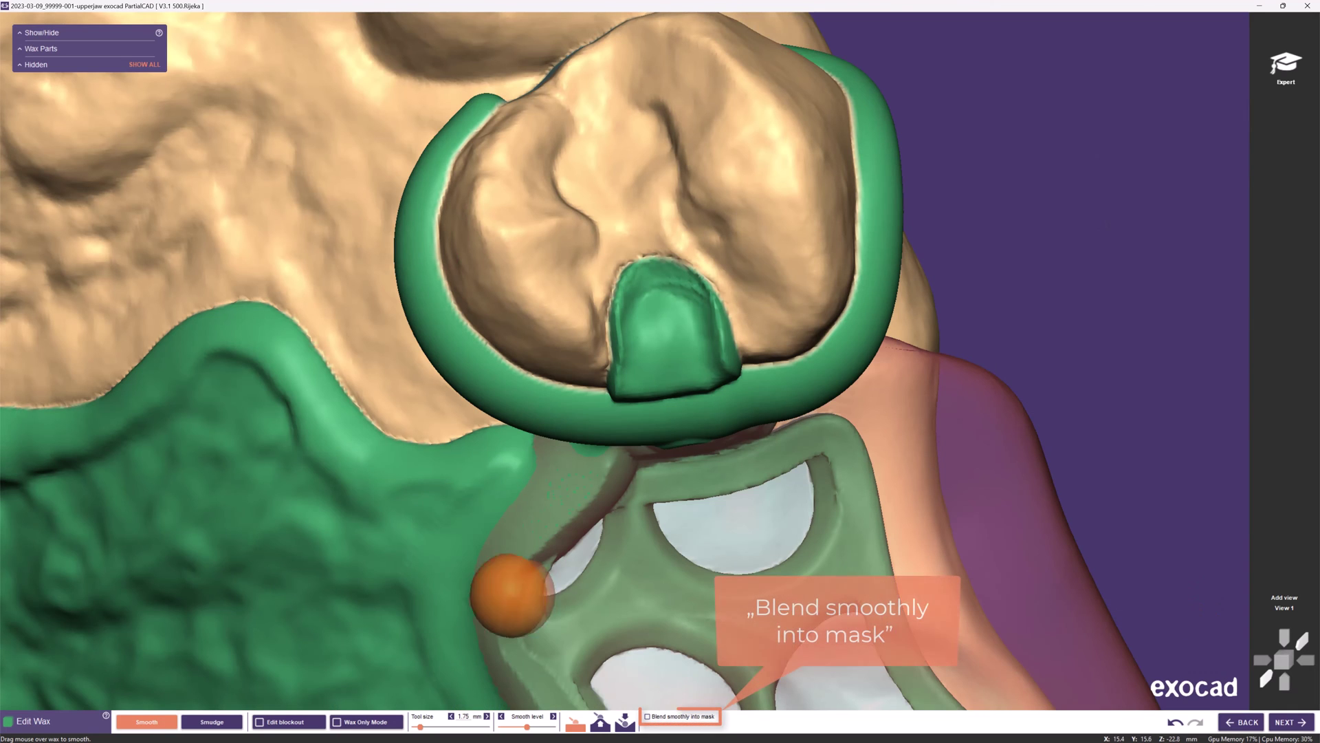
click(648, 717)
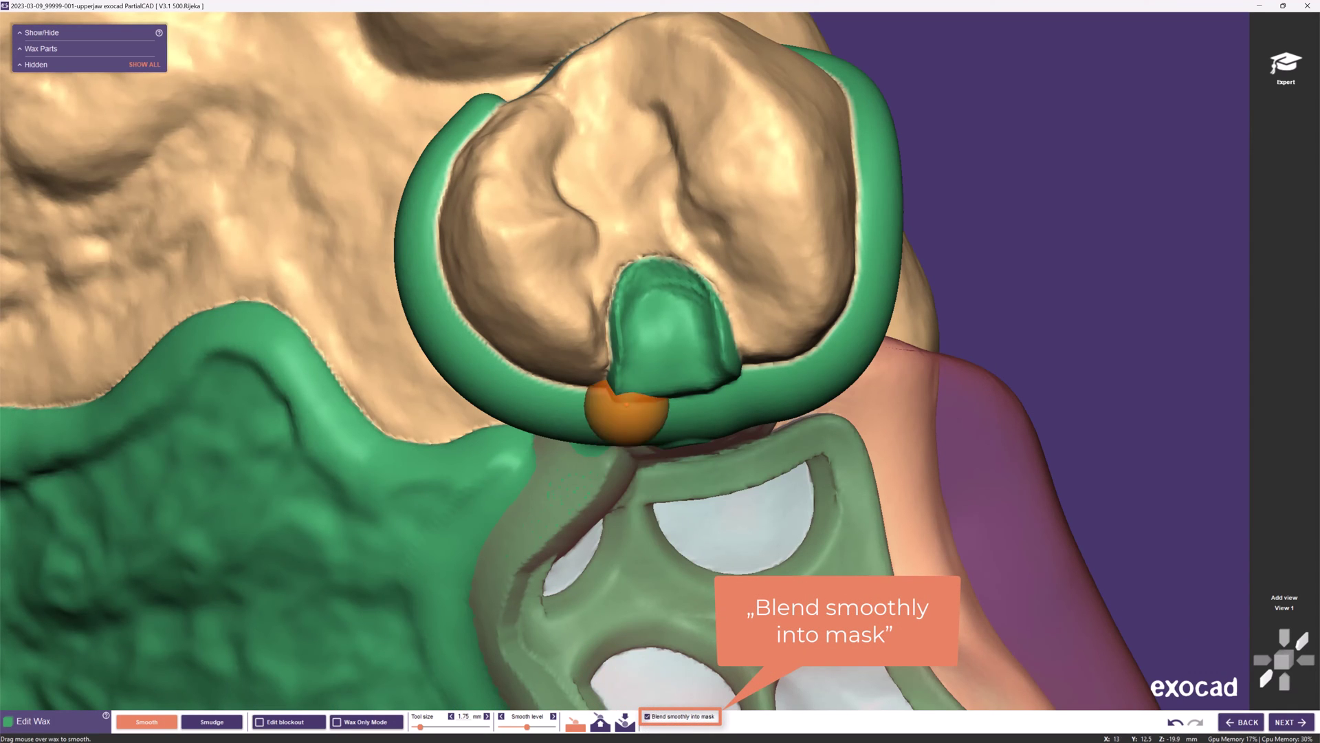
mouse_move(654, 289)
mouse_down()
mouse_move(699, 324)
mouse_move(701, 371)
mouse_move(662, 386)
mouse_move(705, 381)
mouse_move(683, 378)
mouse_up()
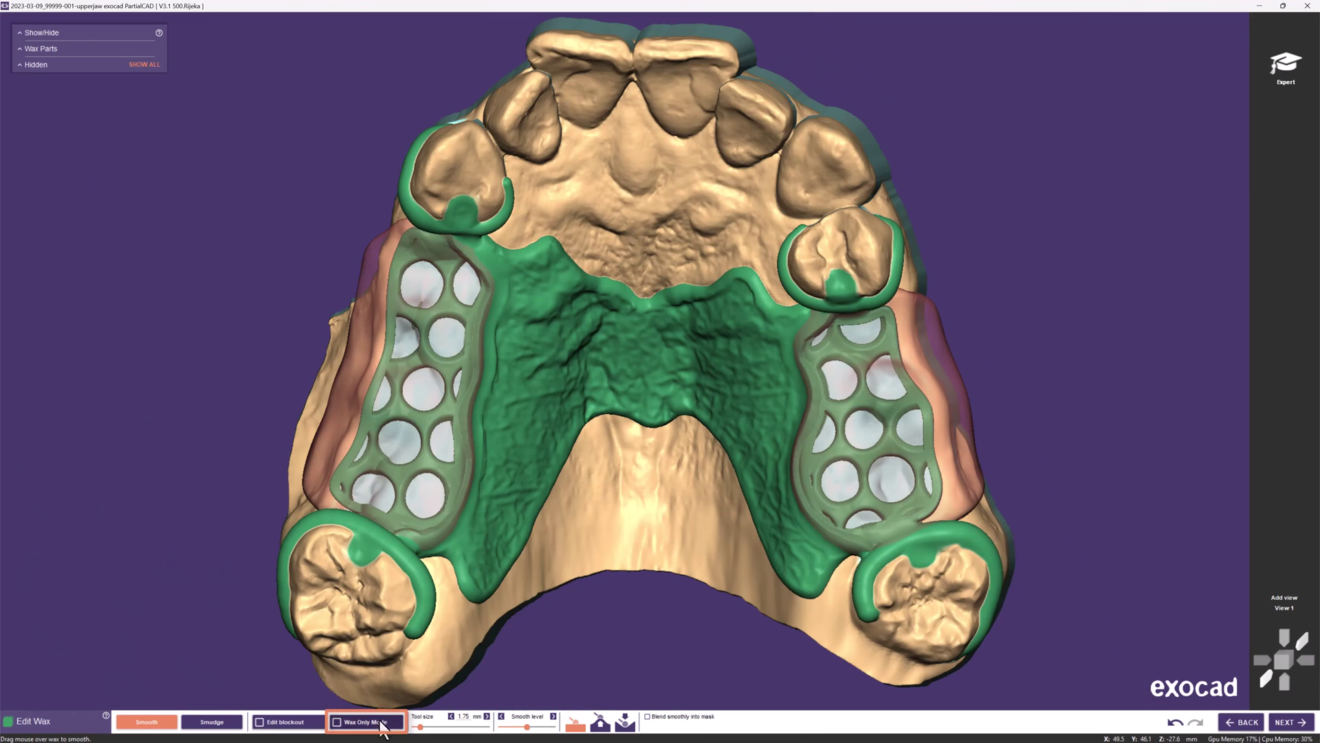
- Turn on Wax Only Mode to hide the model and inspect the framework wax from several angles
click(380, 722)
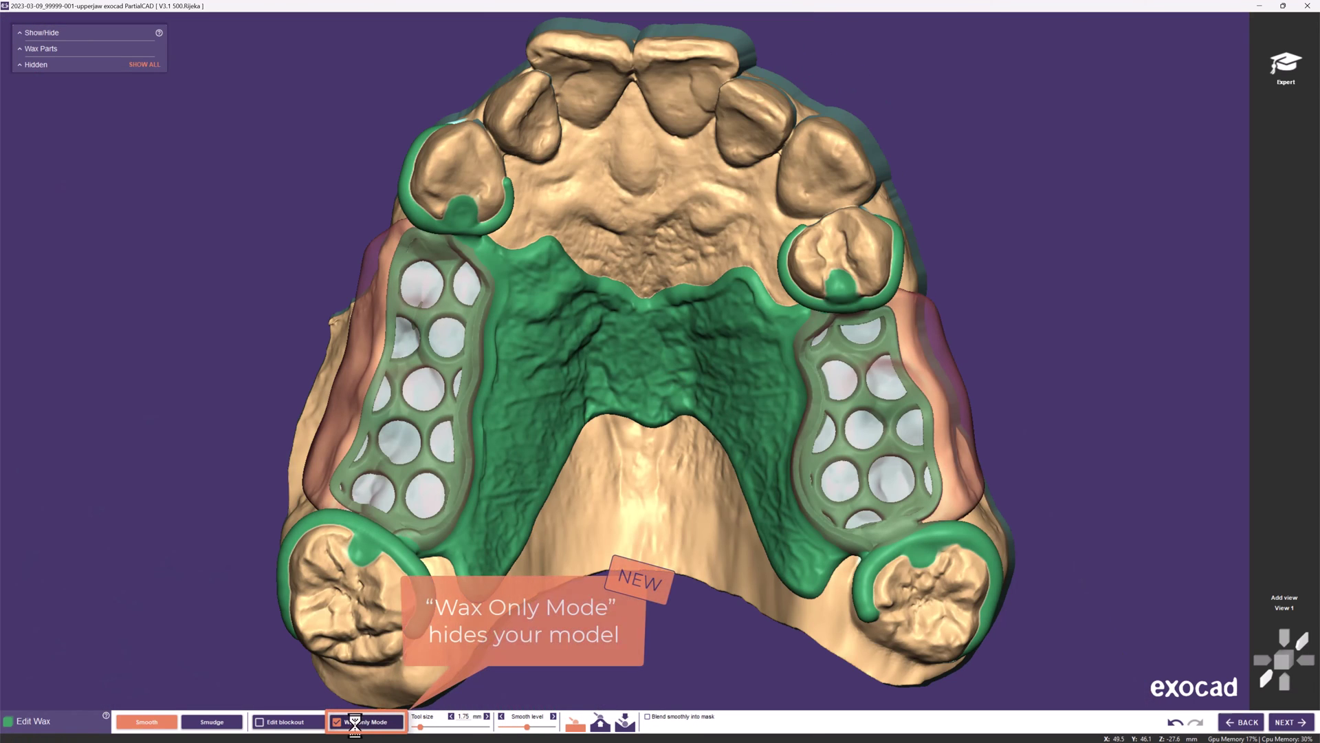
mouse_move(877, 467)
right_down()
mouse_move(722, 457)
mouse_move(417, 407)
right_up()
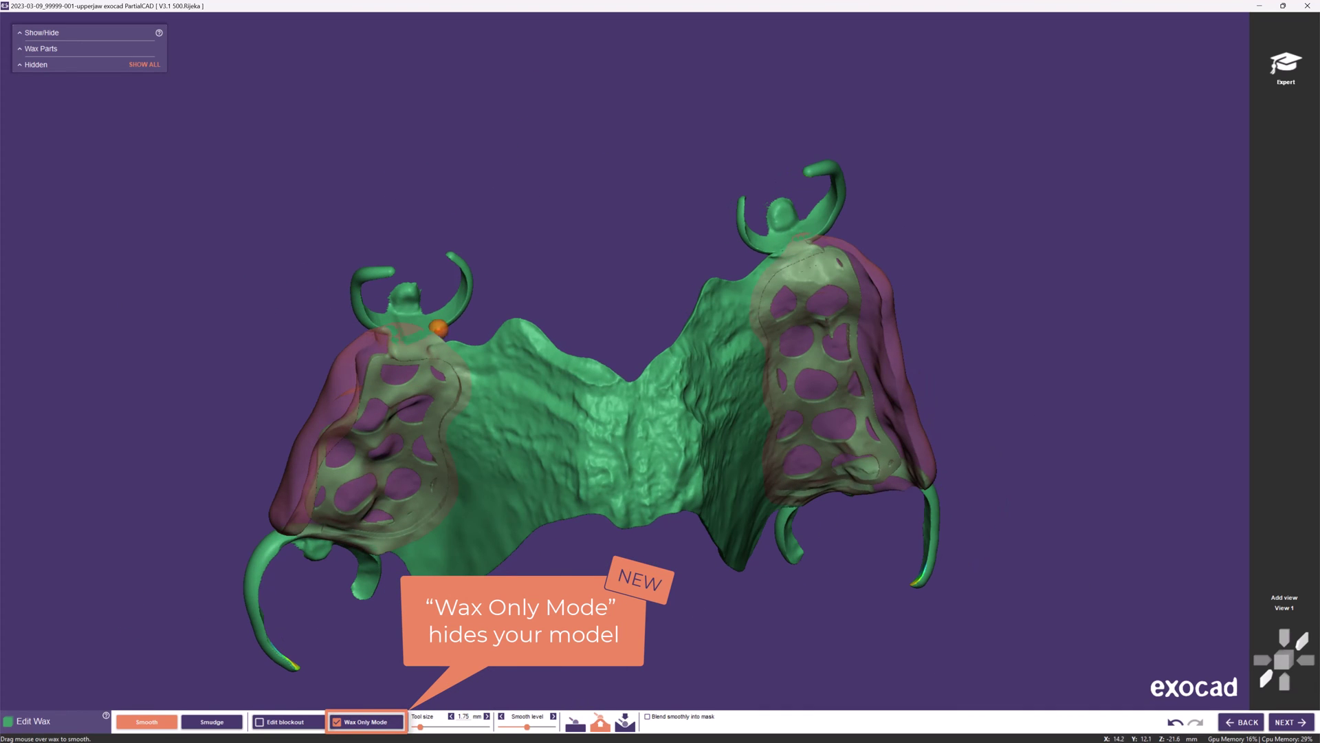
right_drag(436, 329, 440, 392)
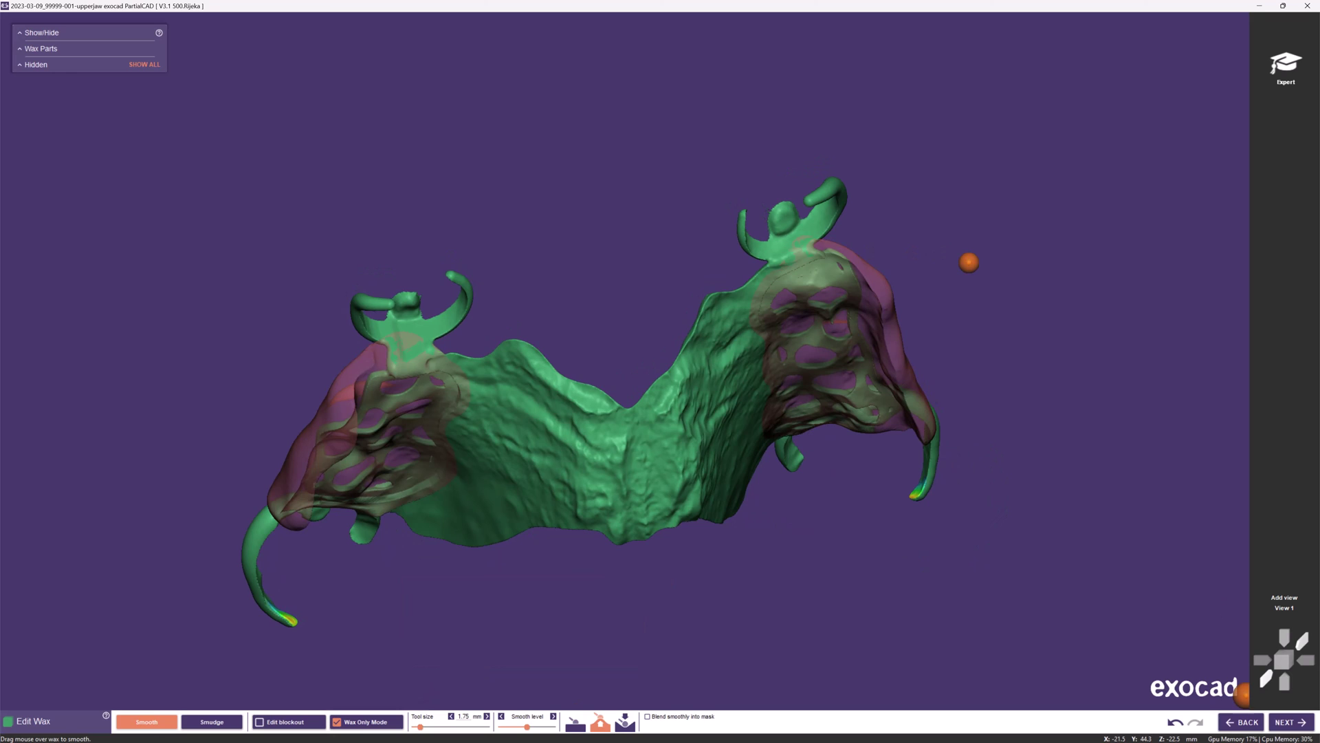
- Continue to Assemble Parts, review the cement gap and draft angle settings, and apply the assembly
click(1291, 722)
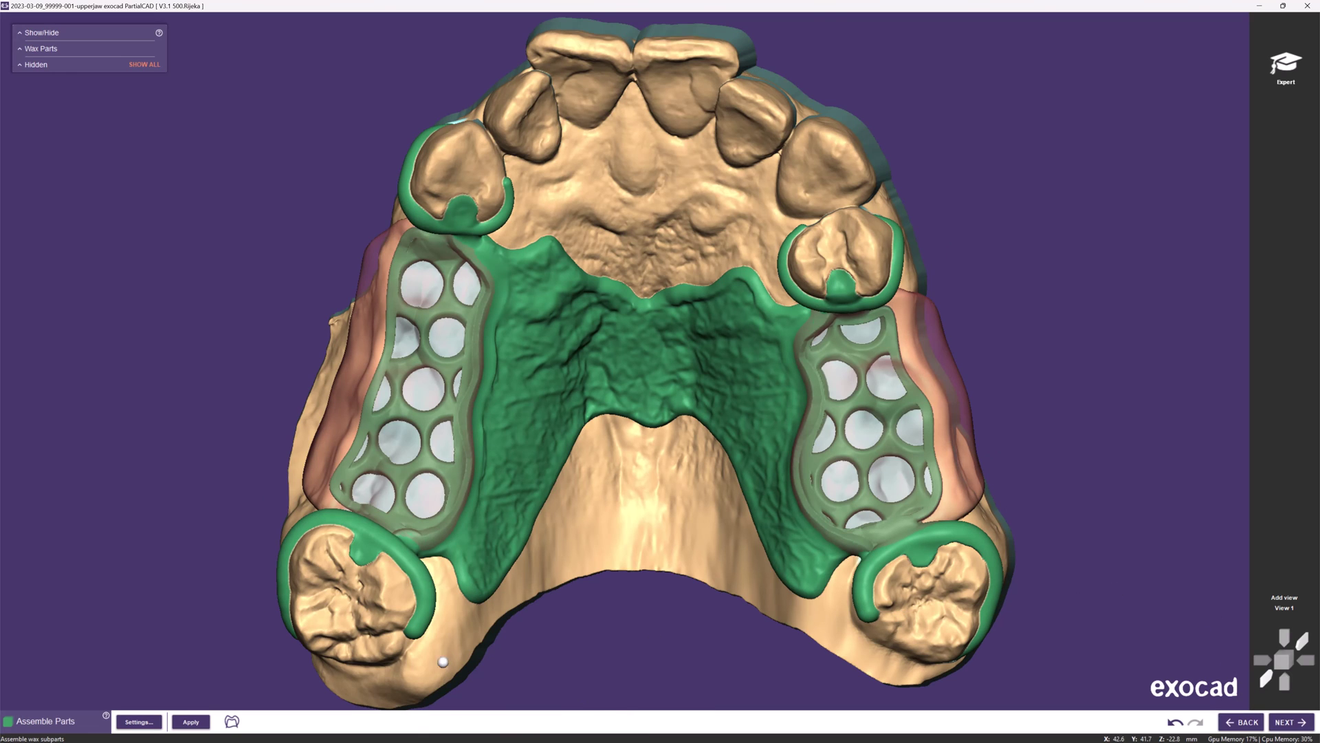
click(139, 722)
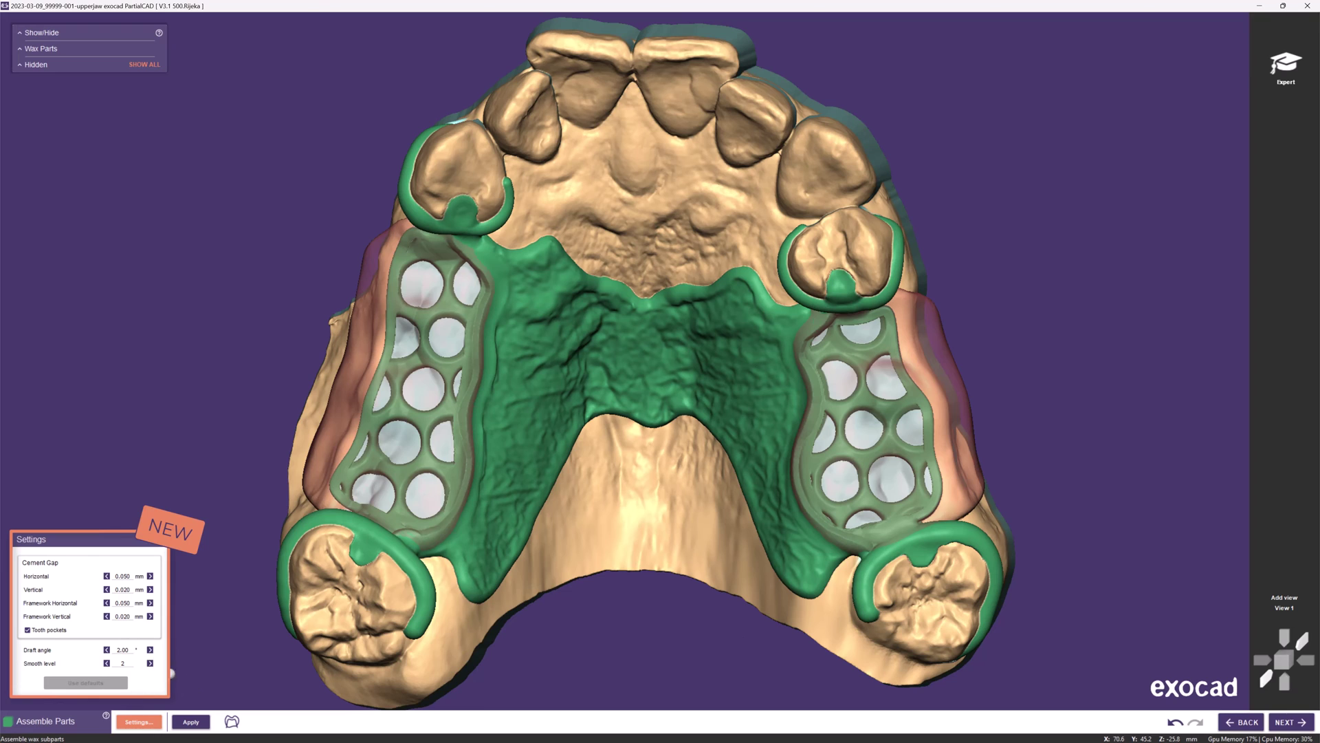
click(200, 721)
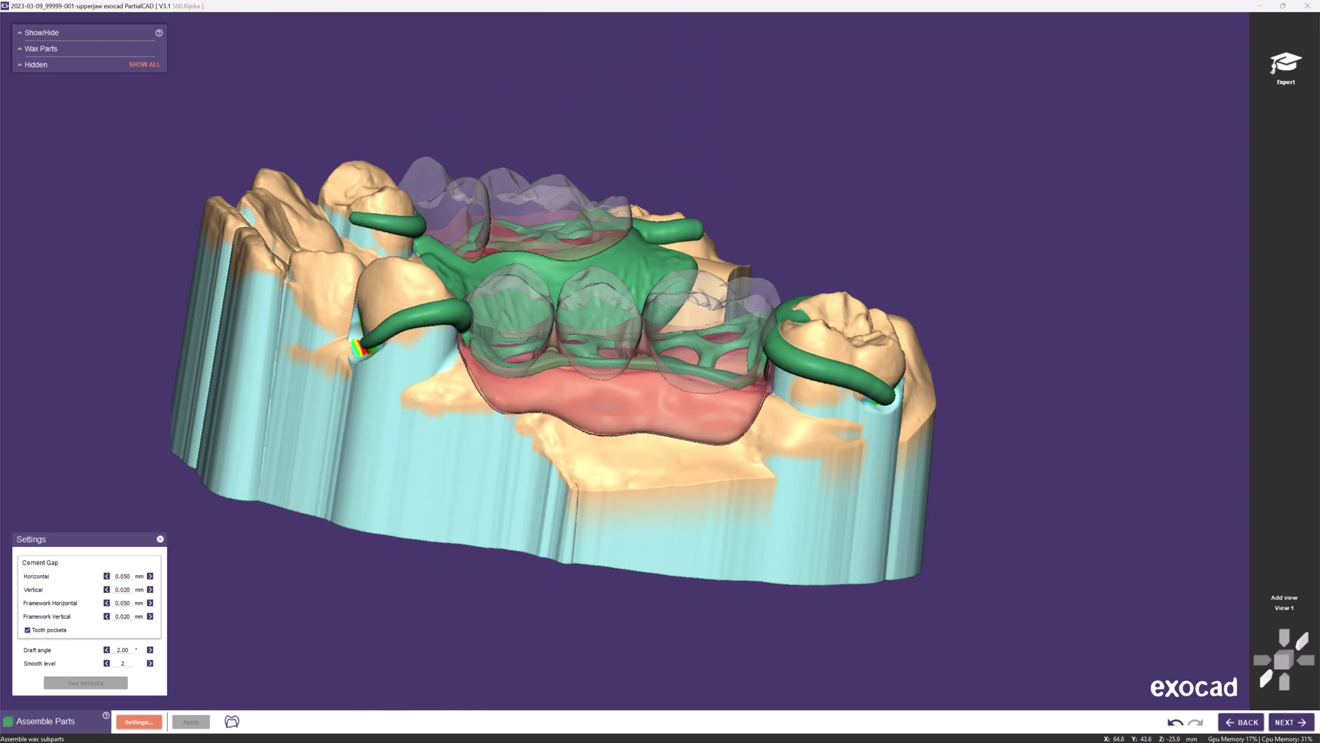
- List the wax parts and inspect them by hiding and reshowing the Gingiva, Gingiva Bottom and Teeth
click(17, 46)
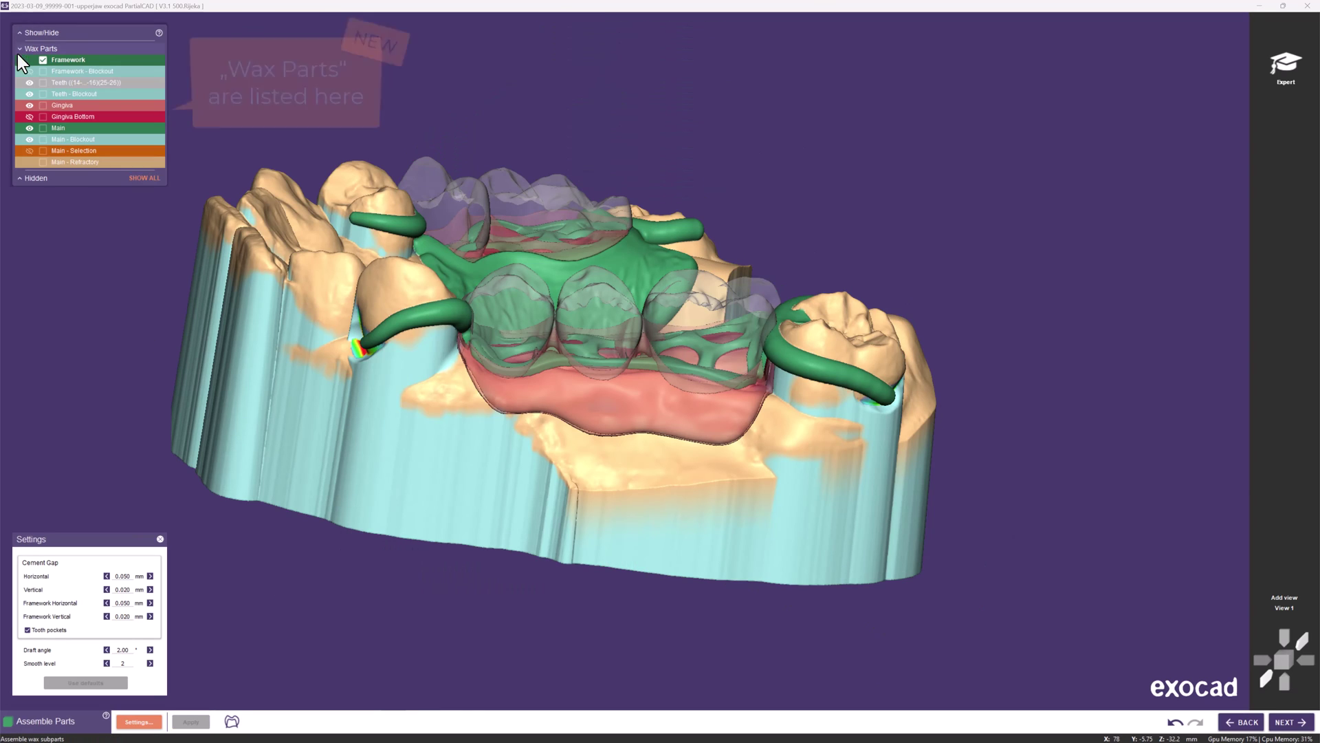
click(30, 106)
click(30, 106)
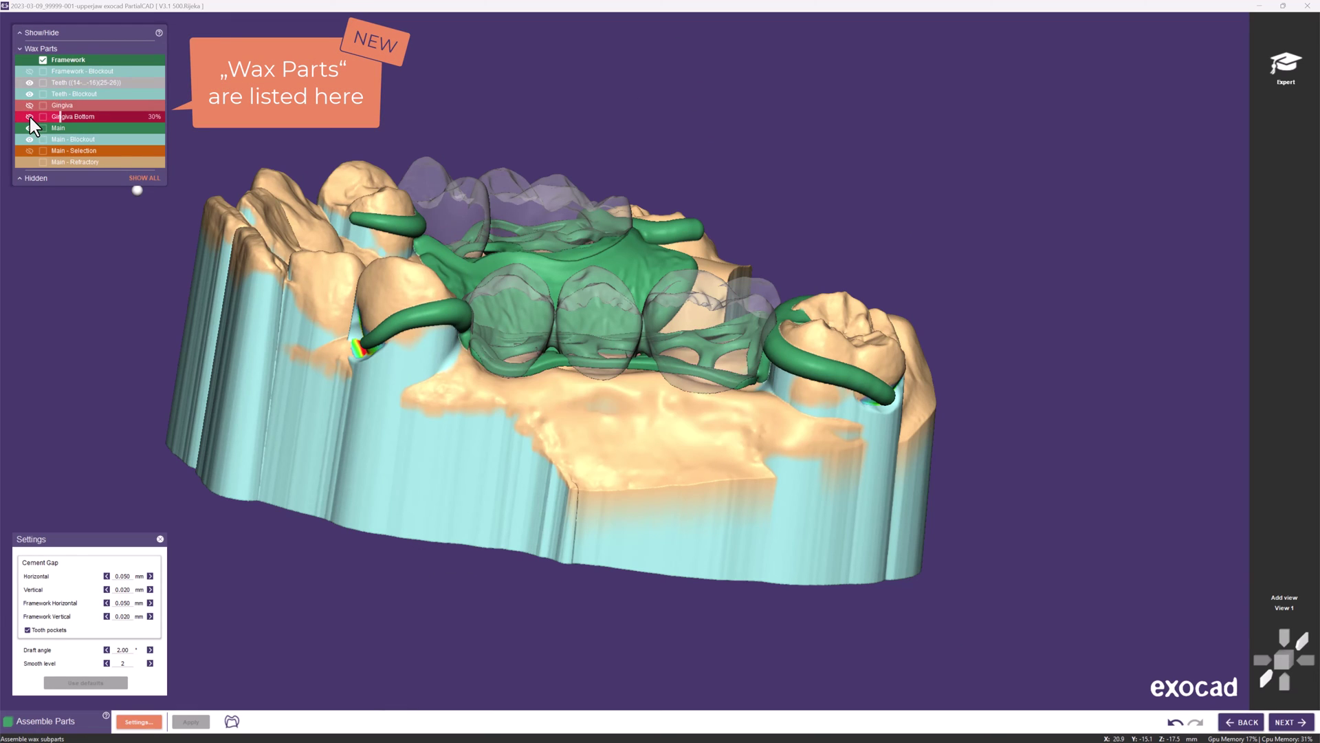
click(30, 117)
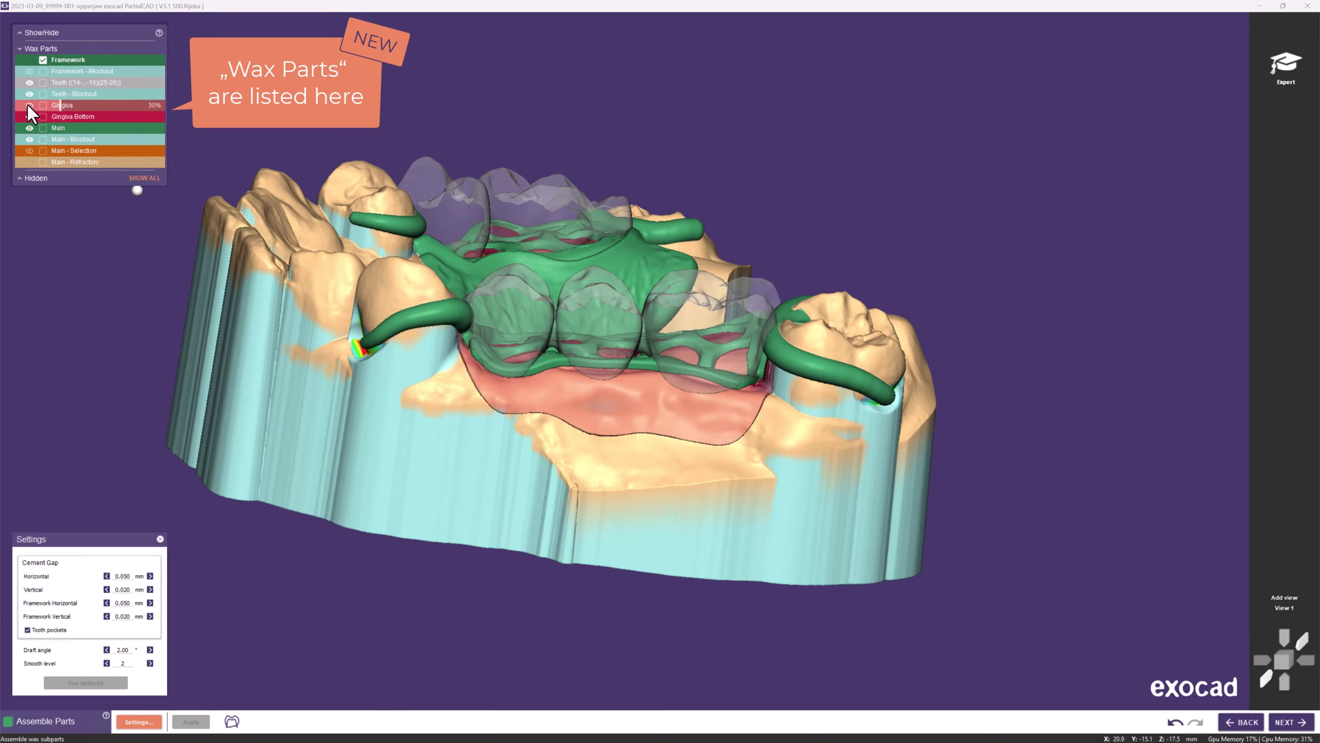
click(27, 106)
click(27, 83)
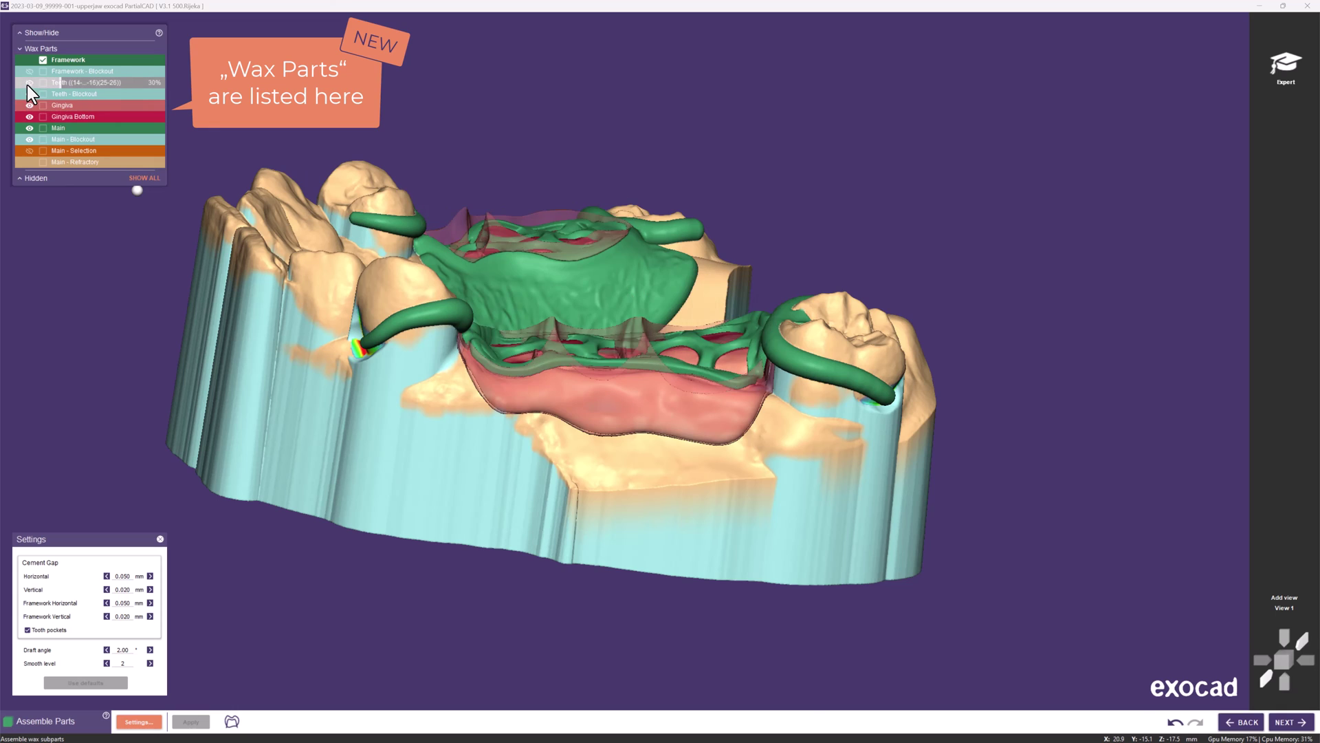
click(28, 84)
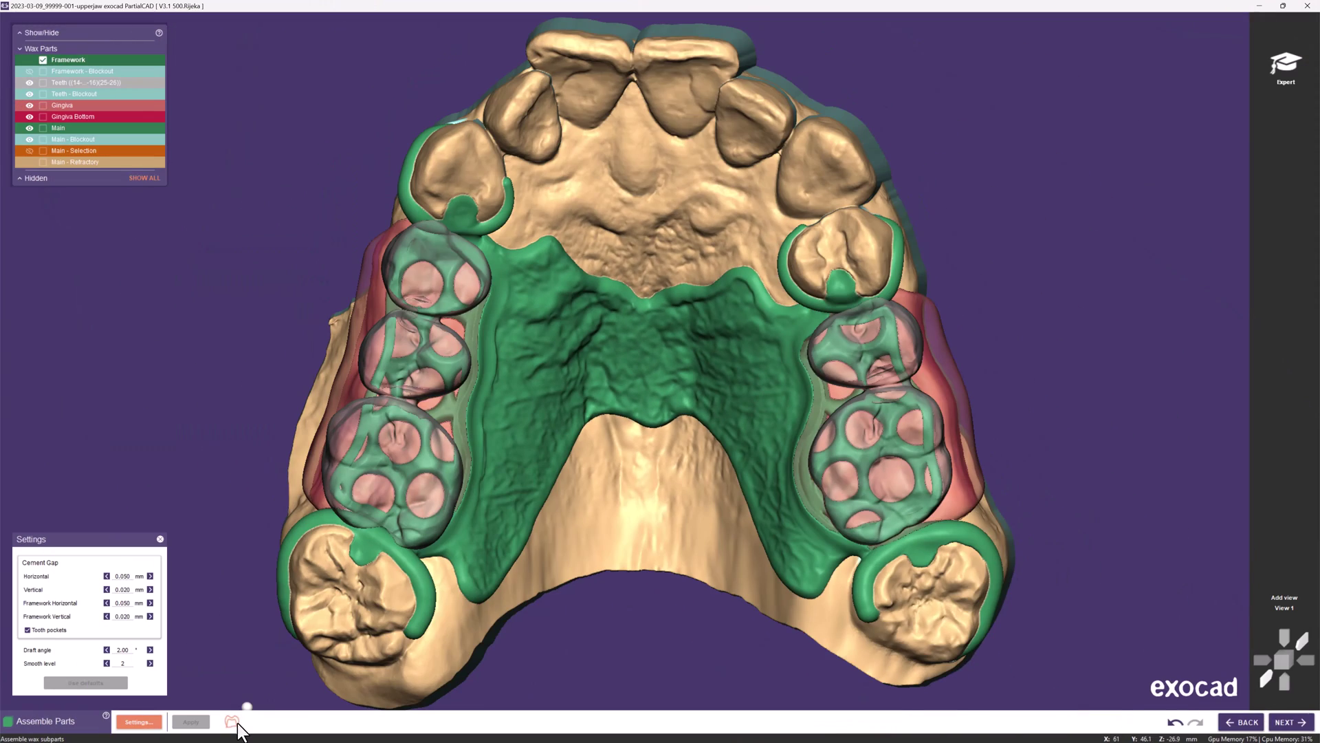
- Examine a cross-section through the saddle teeth with the Cut View Tool, hiding and reshowing the Teeth, Gingiva and Gingiva Bottom
click(234, 722)
right_drag(580, 646, 579, 536)
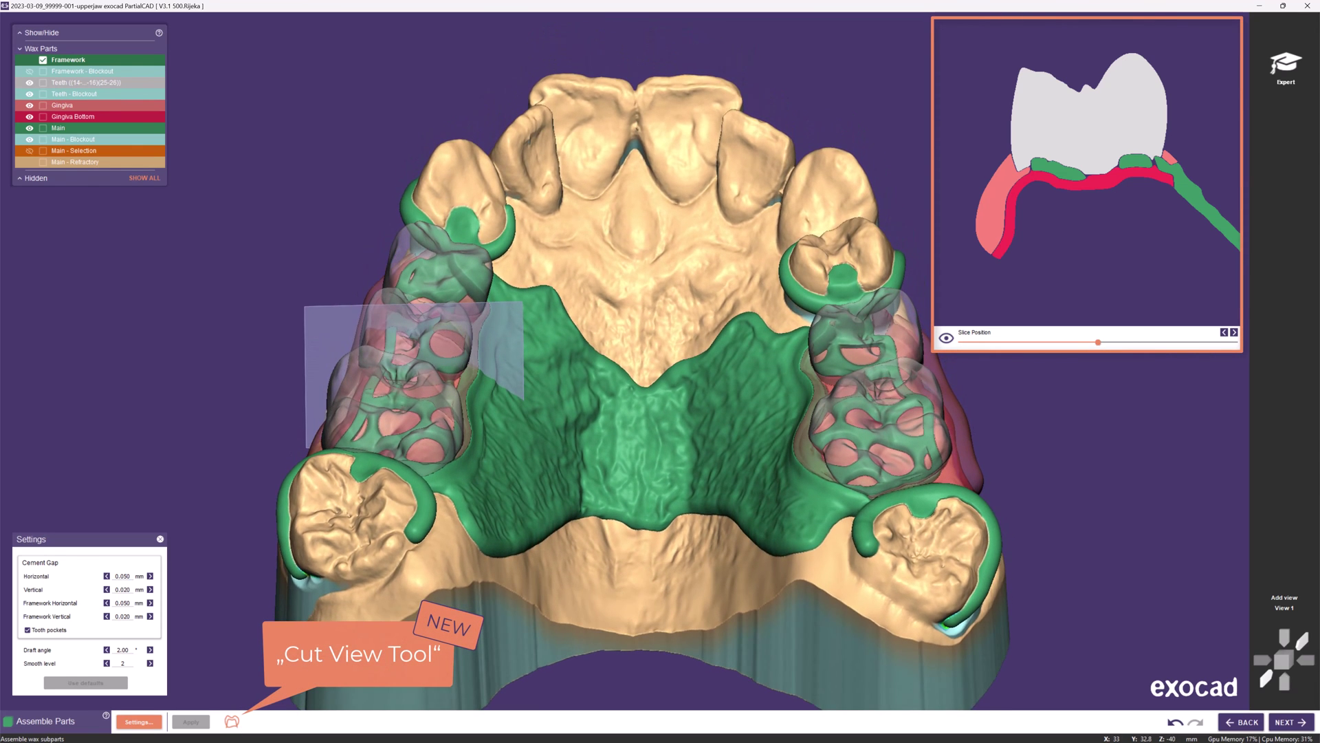
click(30, 84)
click(30, 84)
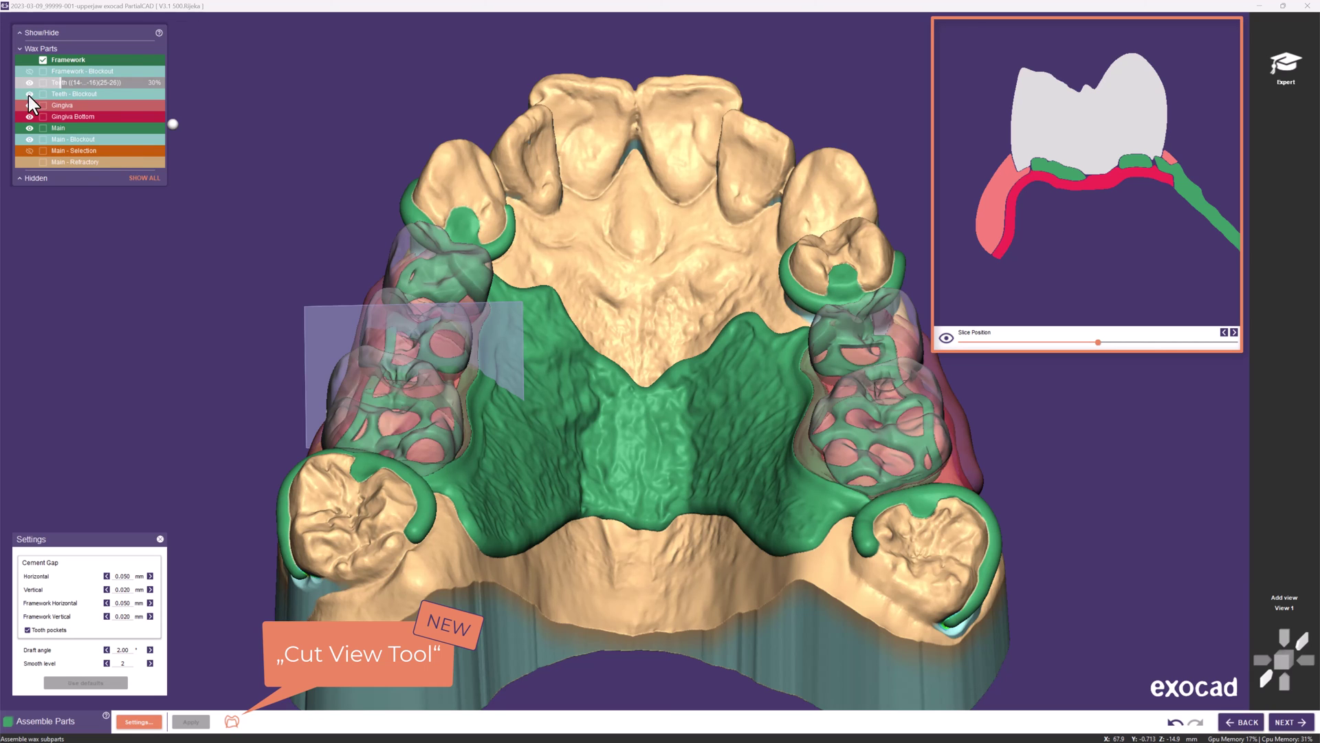
click(29, 106)
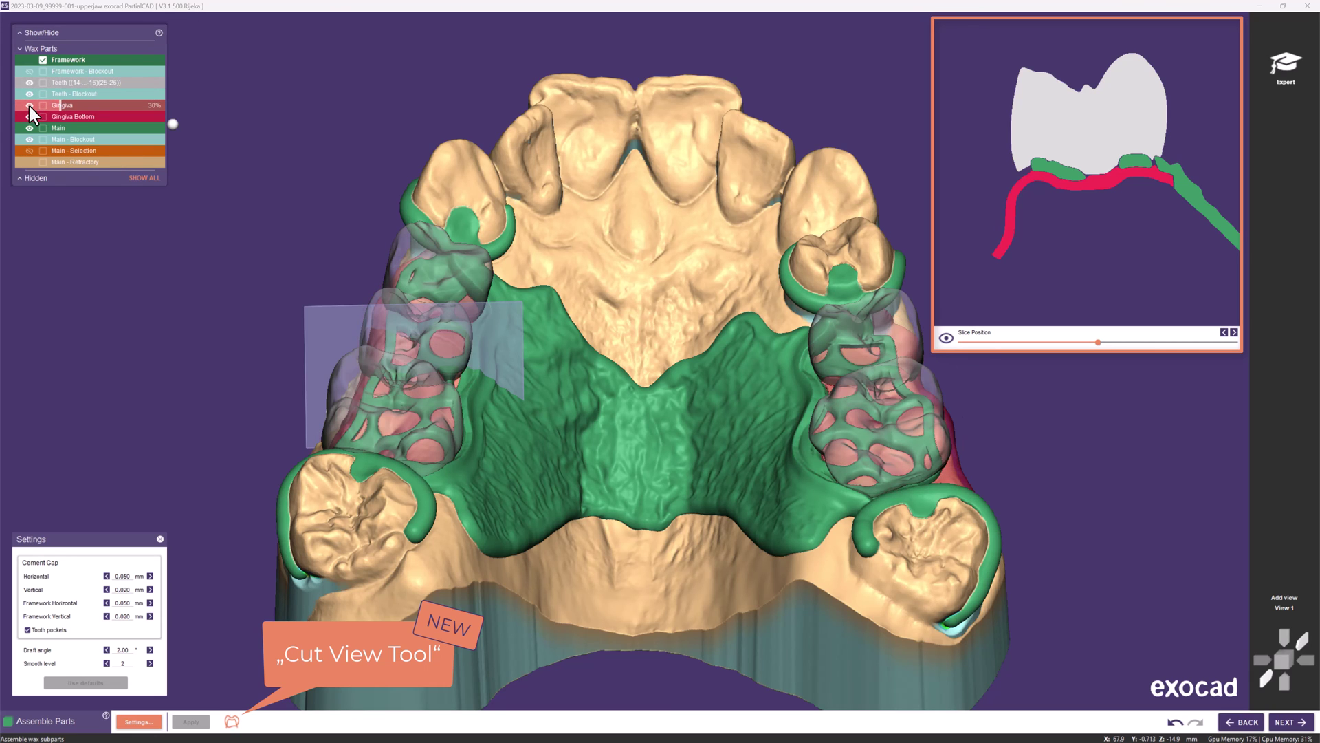
click(29, 106)
click(29, 117)
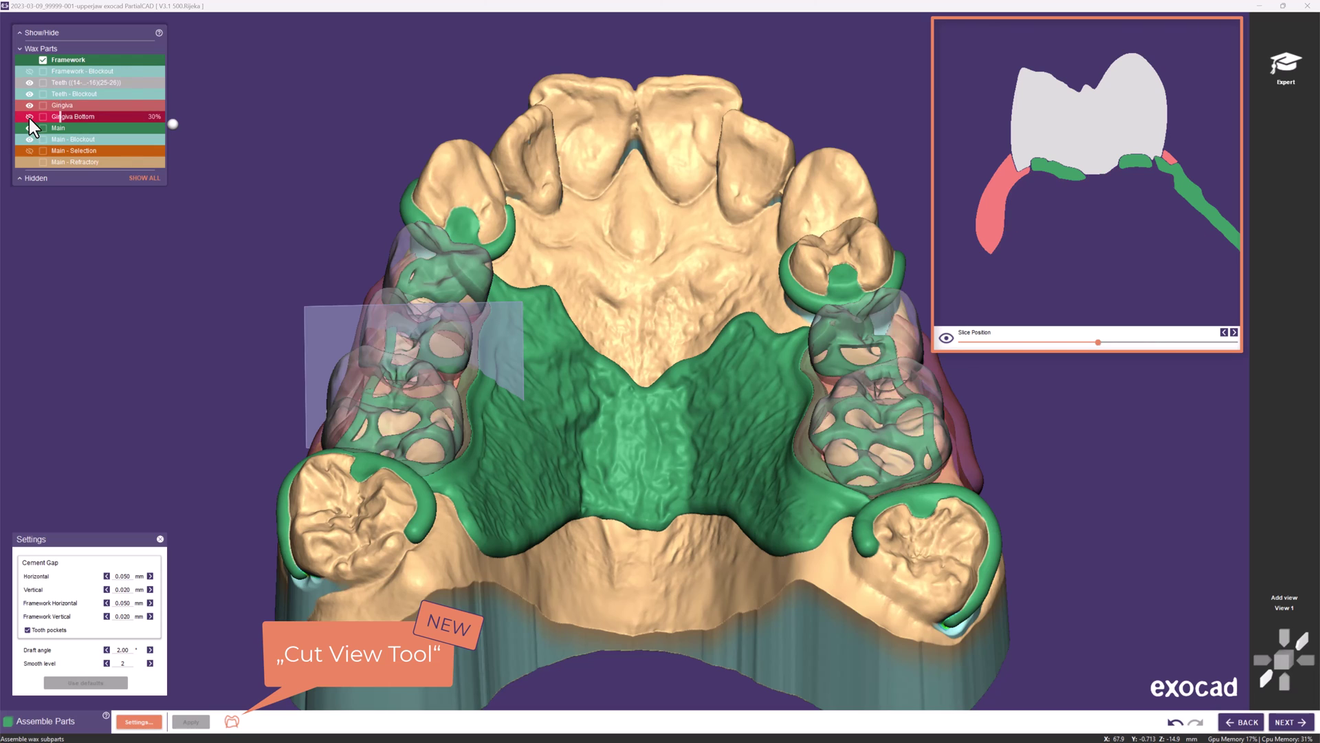
click(29, 117)
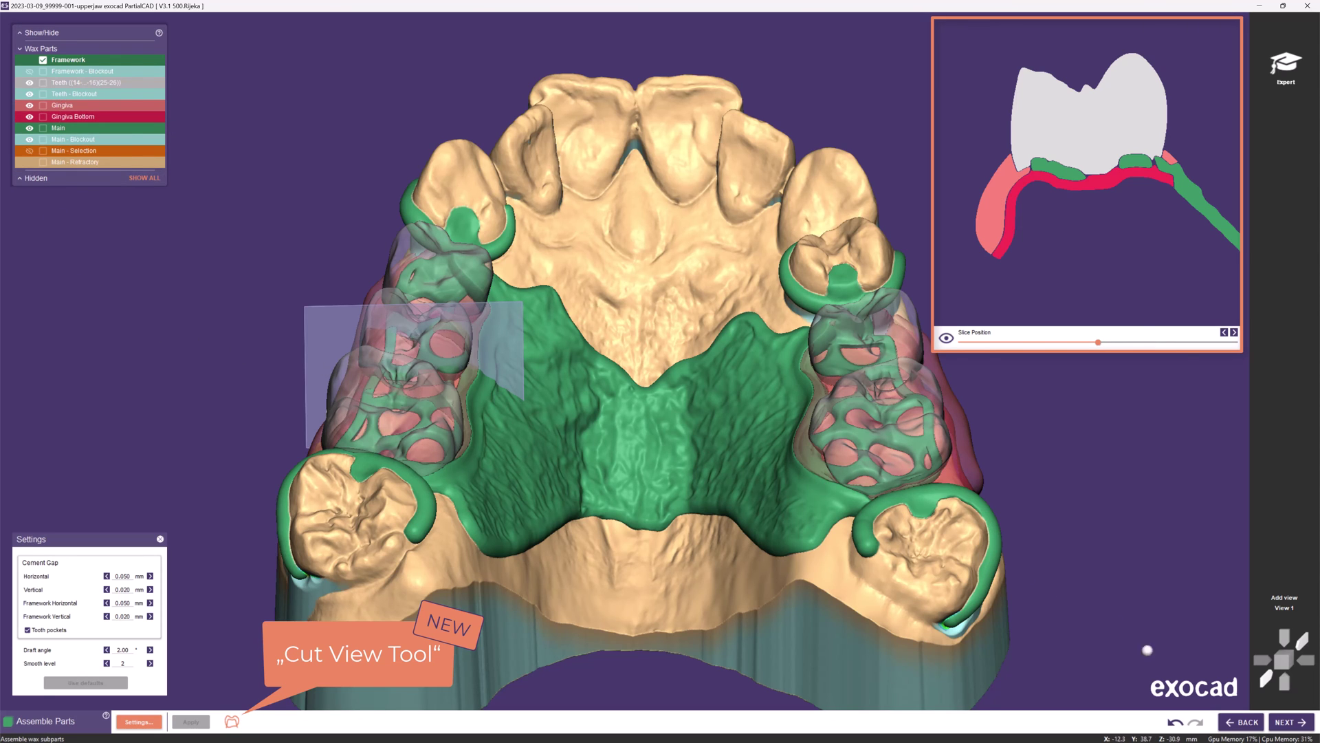
- Continue to the Build step and review its output and merged-part settings in Wizard and Expert mode, ending in Wizard mode
click(1285, 722)
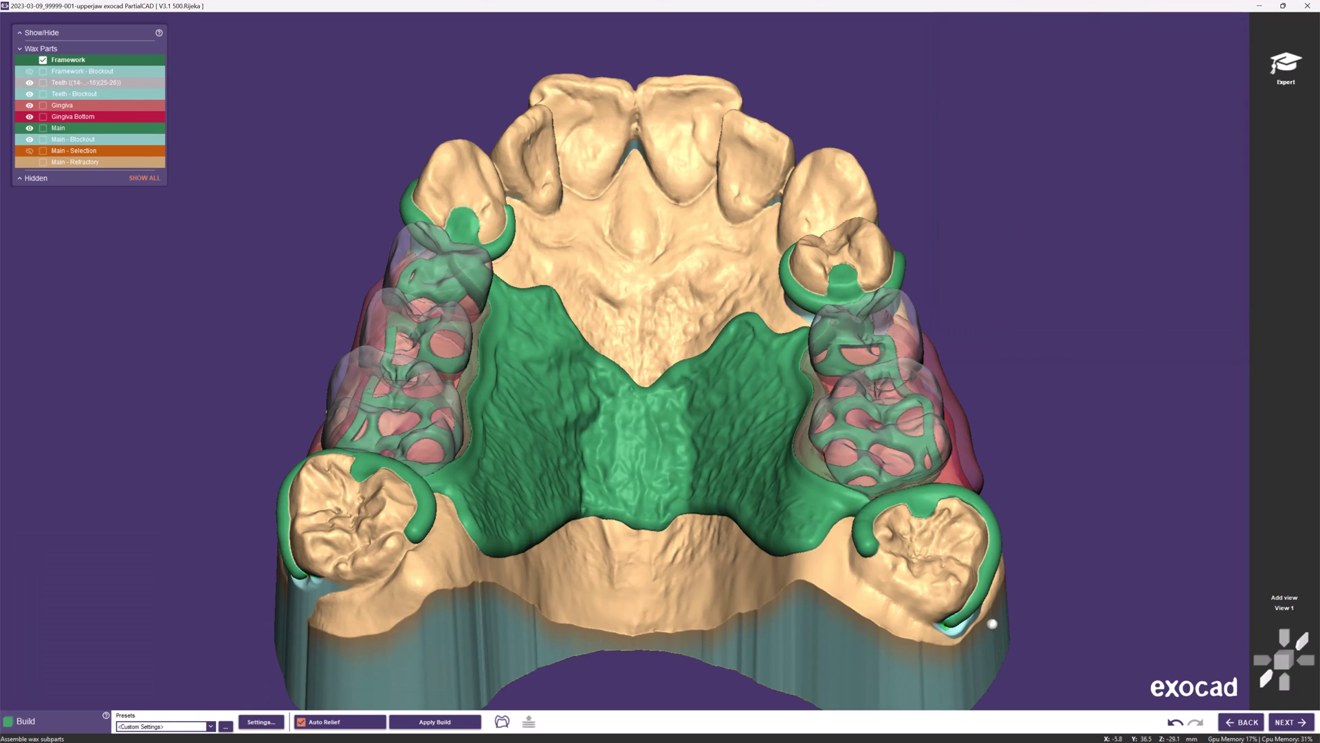
click(261, 721)
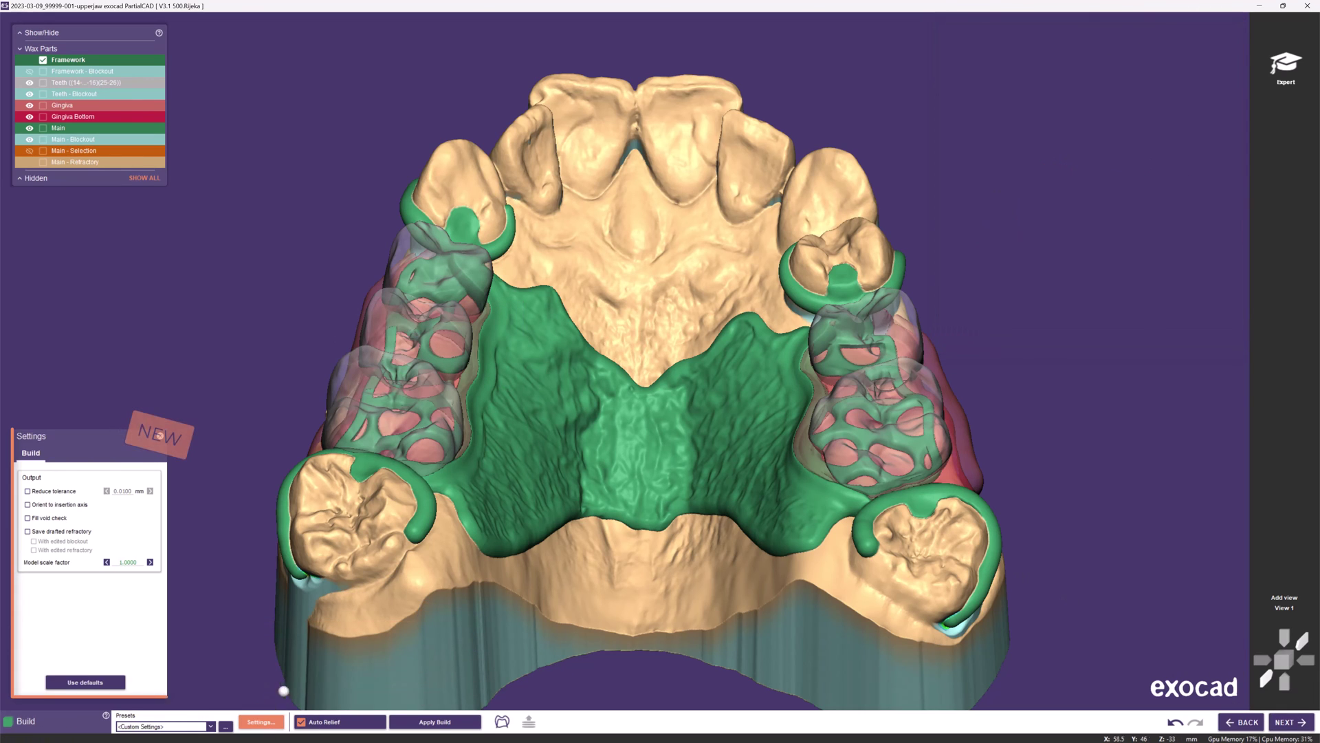
click(1286, 68)
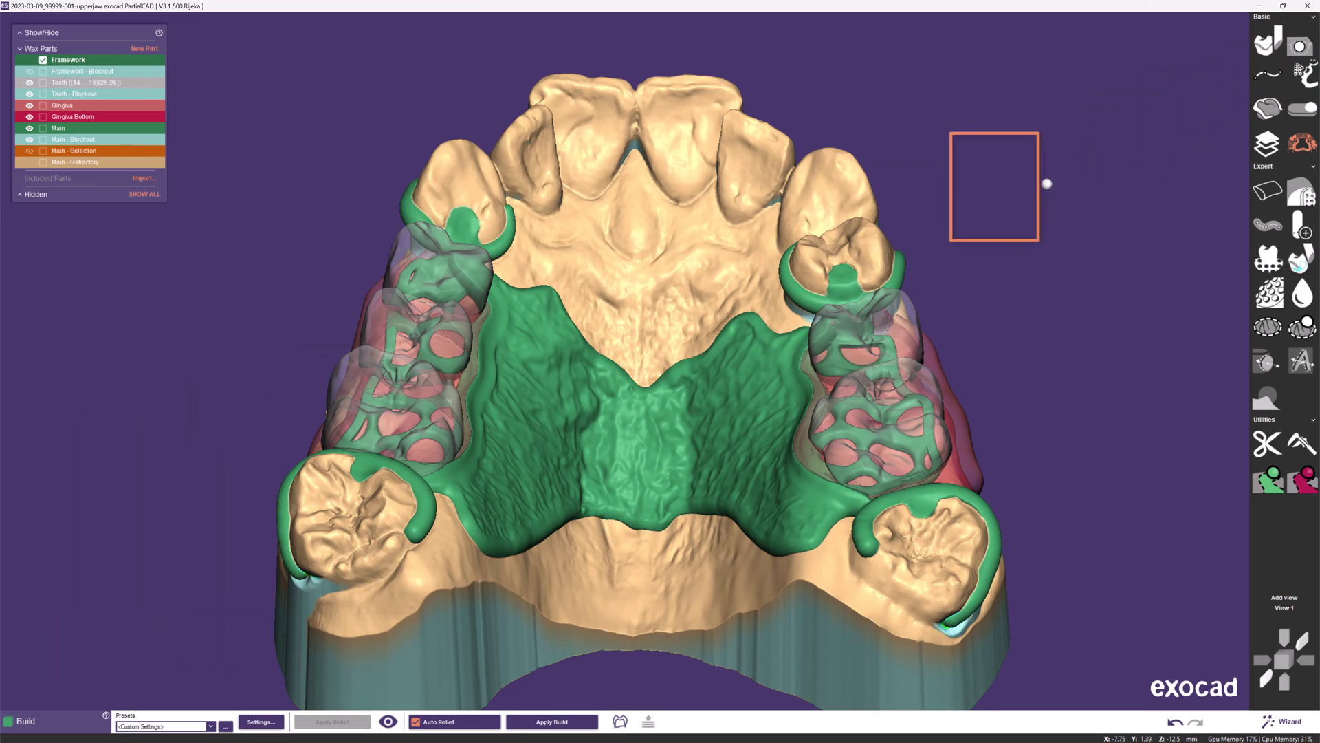
click(254, 722)
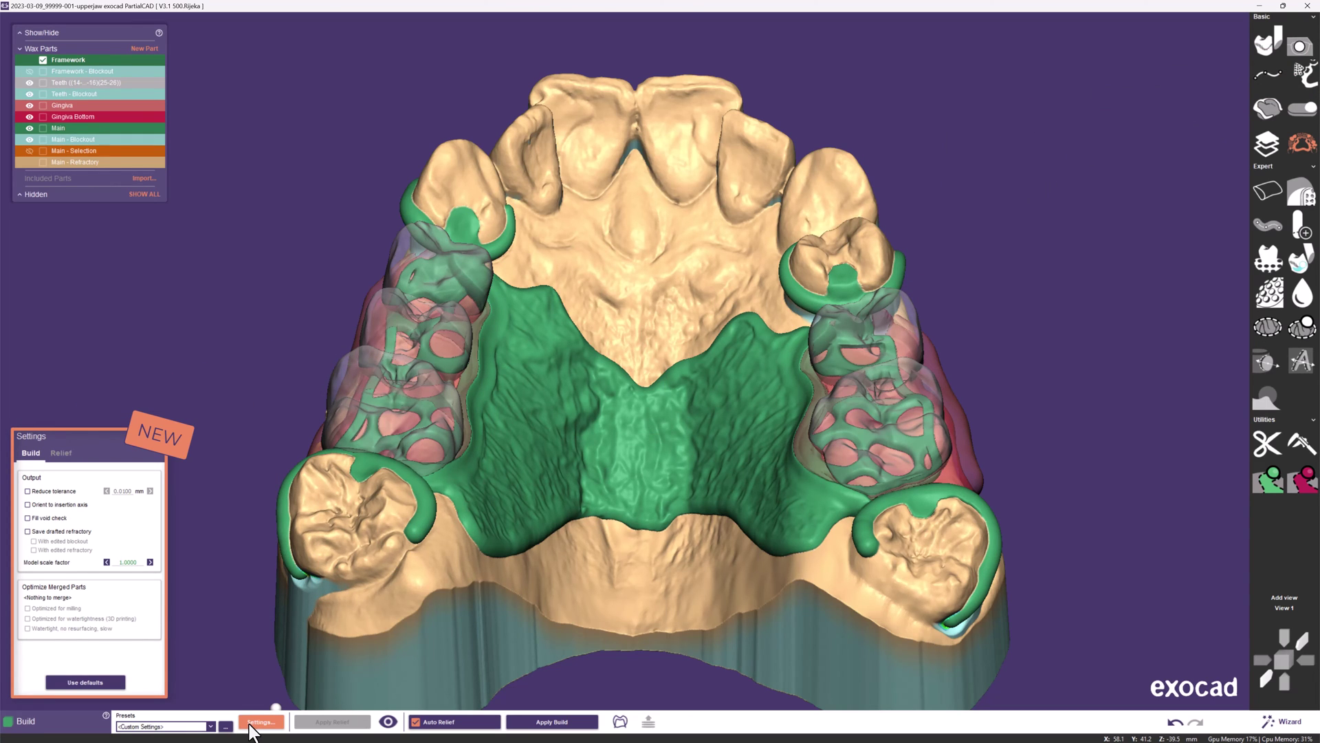
click(1278, 721)
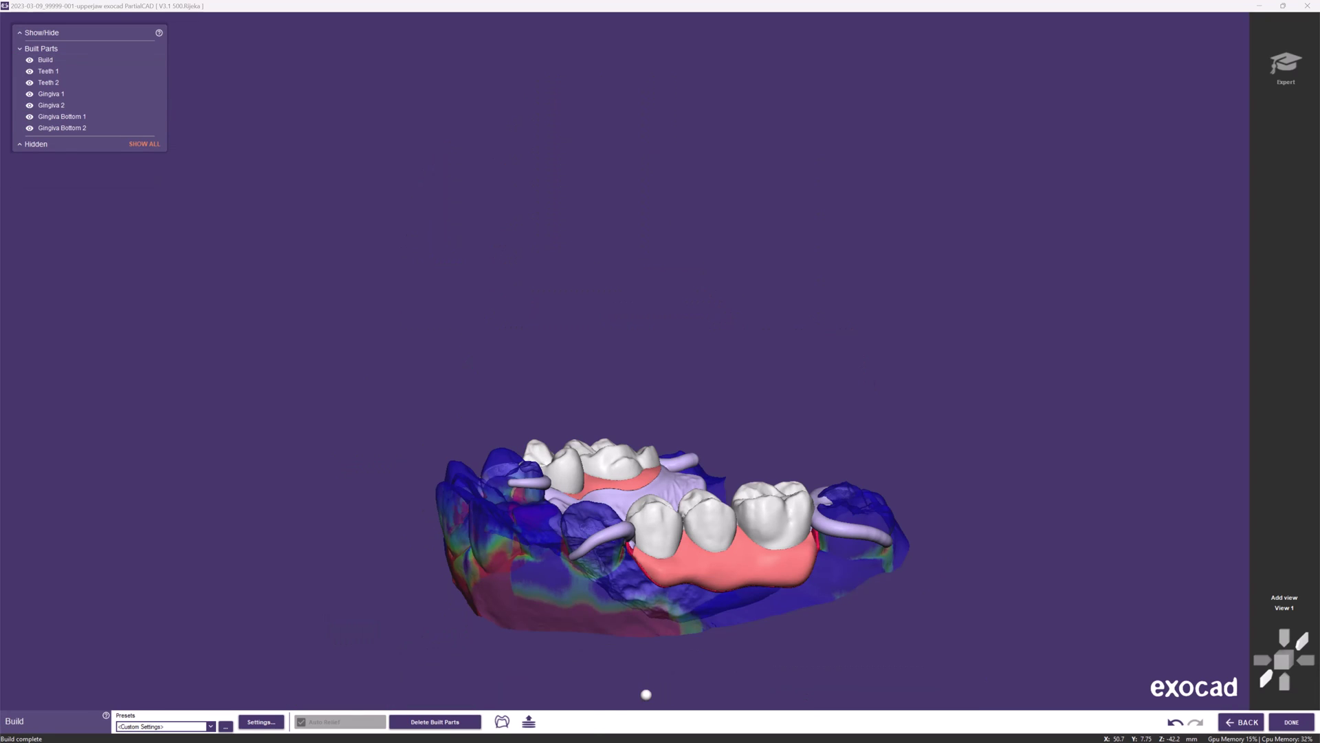
- Inspect the built denture parts separately by switching the Exploded View on and off
click(533, 724)
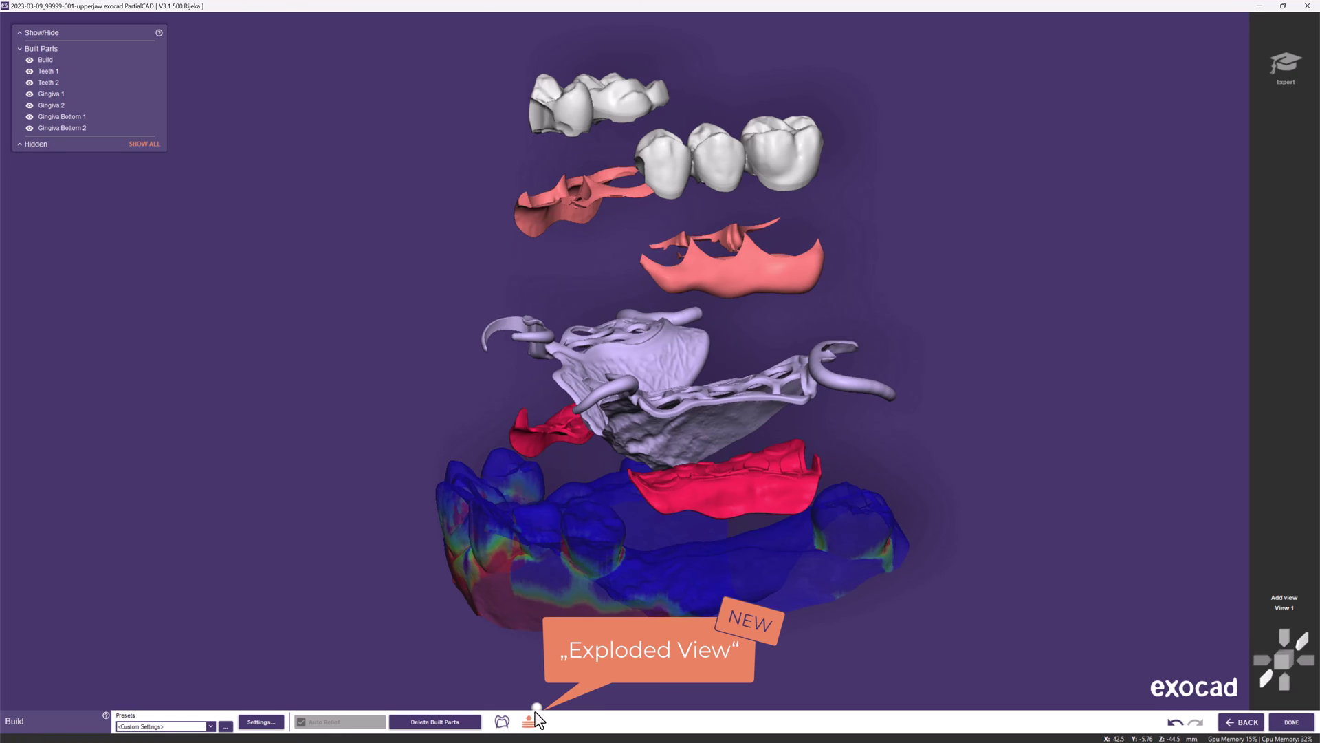
click(531, 720)
click(531, 720)
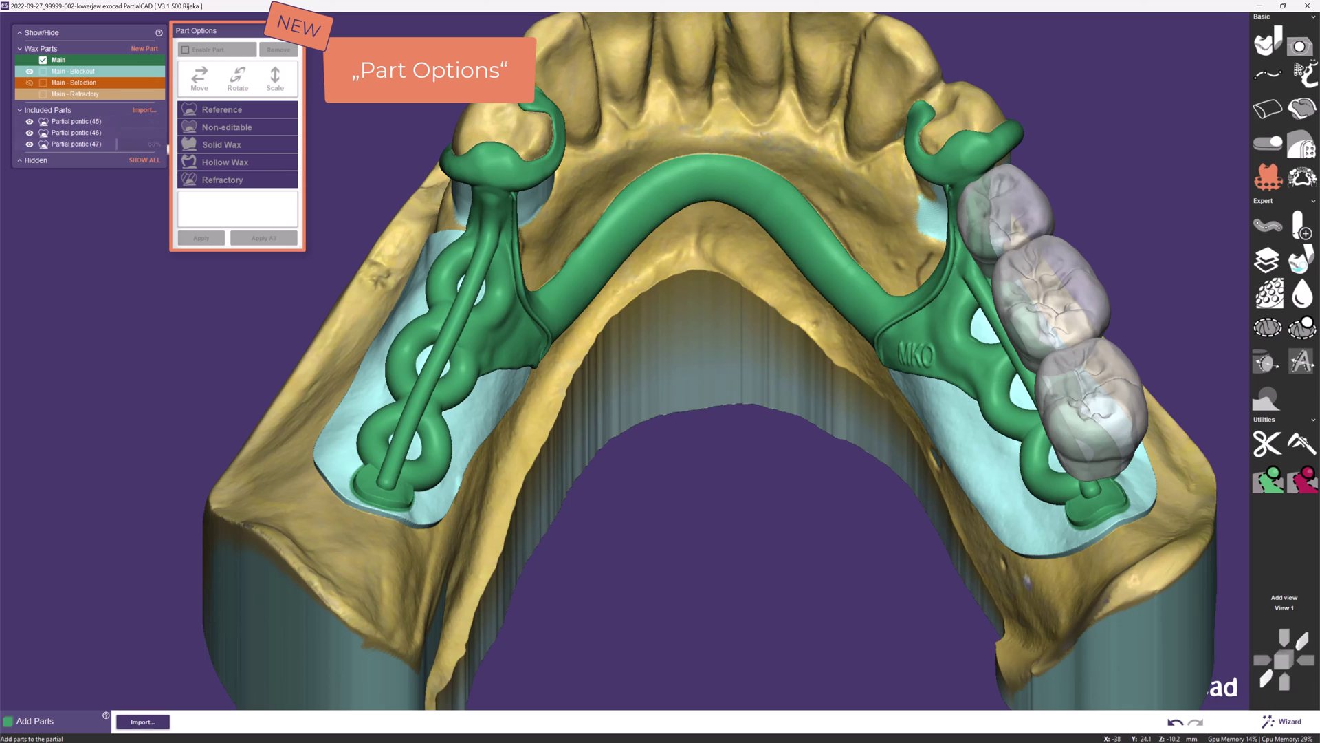
- Compare the part options for pontics 45 and 46, and apply Partial pontic (45) to the framework as Solid Wax
click(1014, 220)
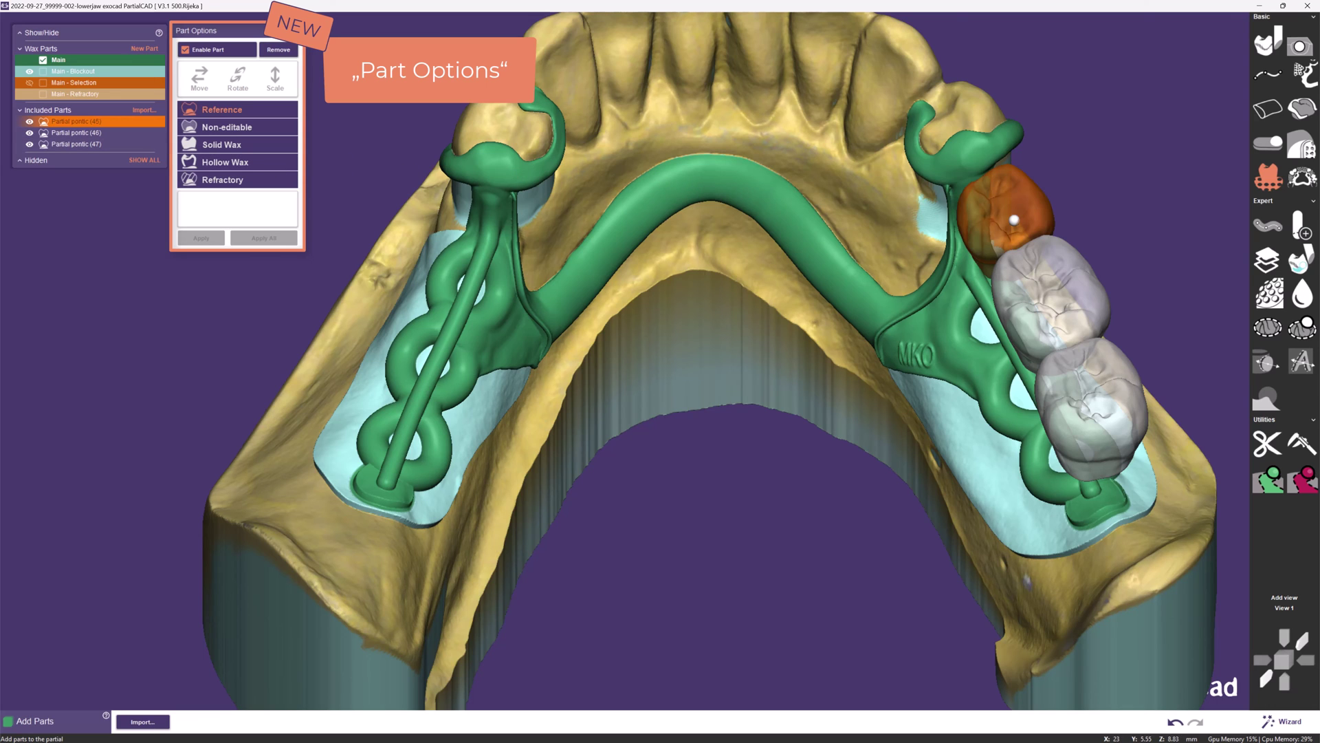
click(253, 143)
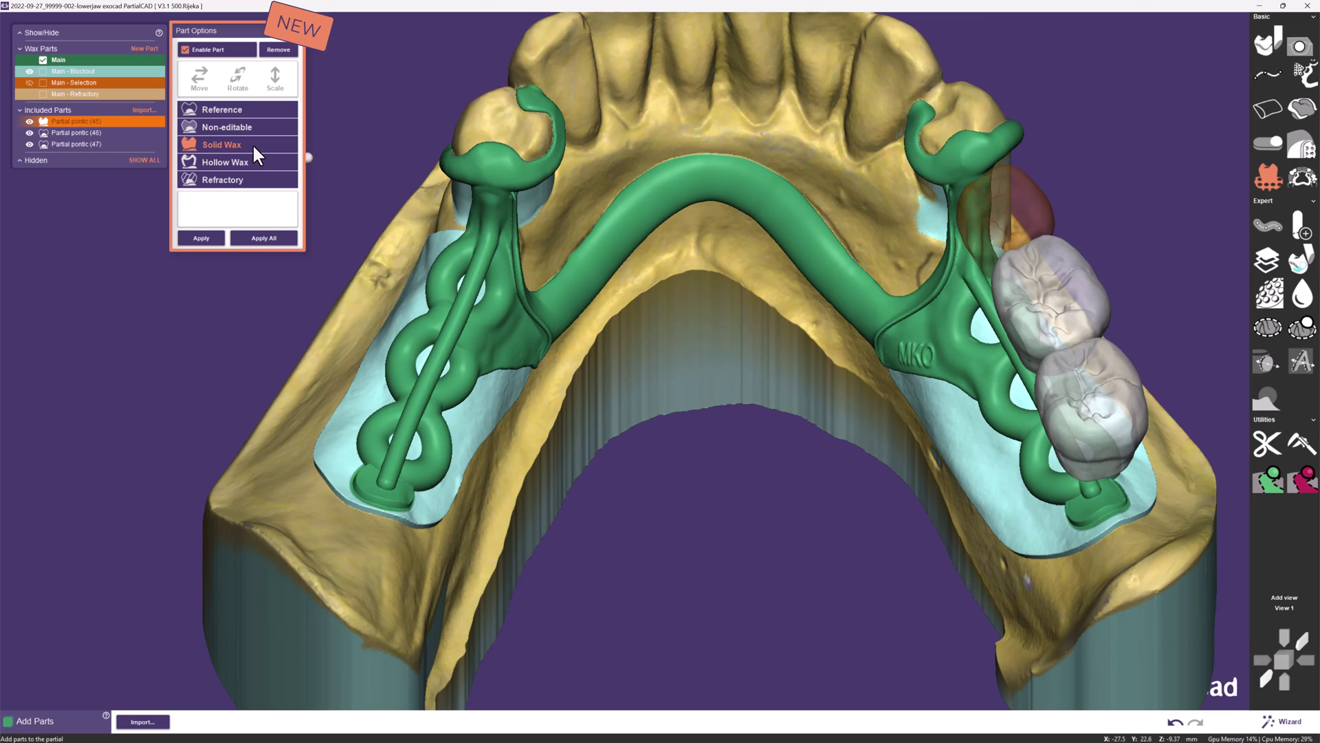
click(121, 134)
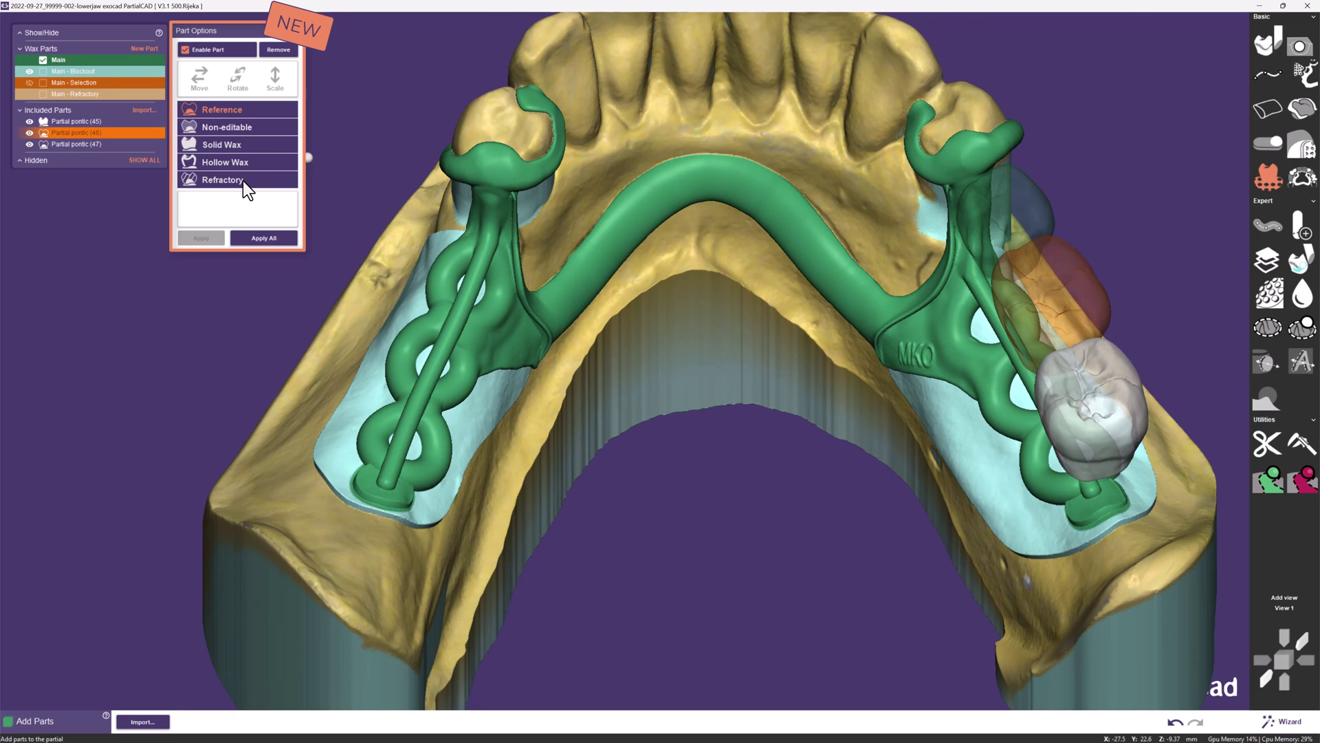
click(152, 122)
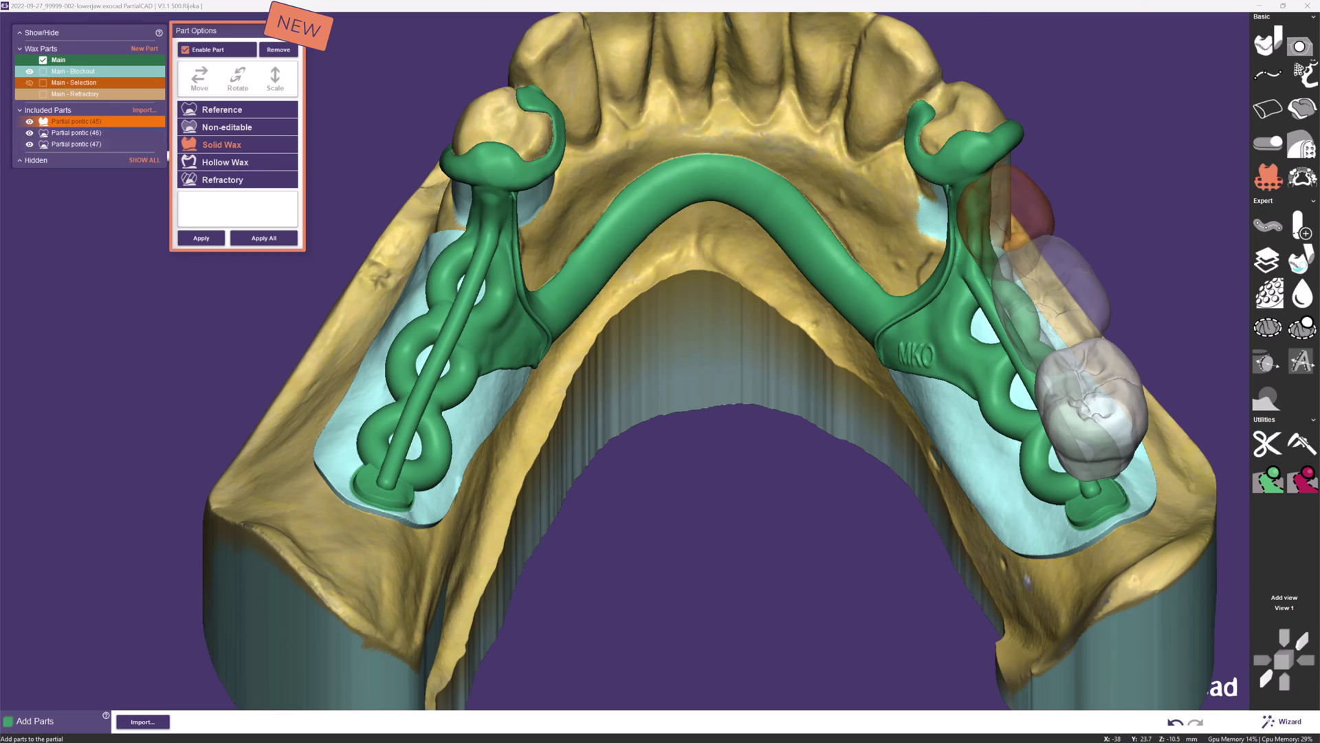
click(201, 238)
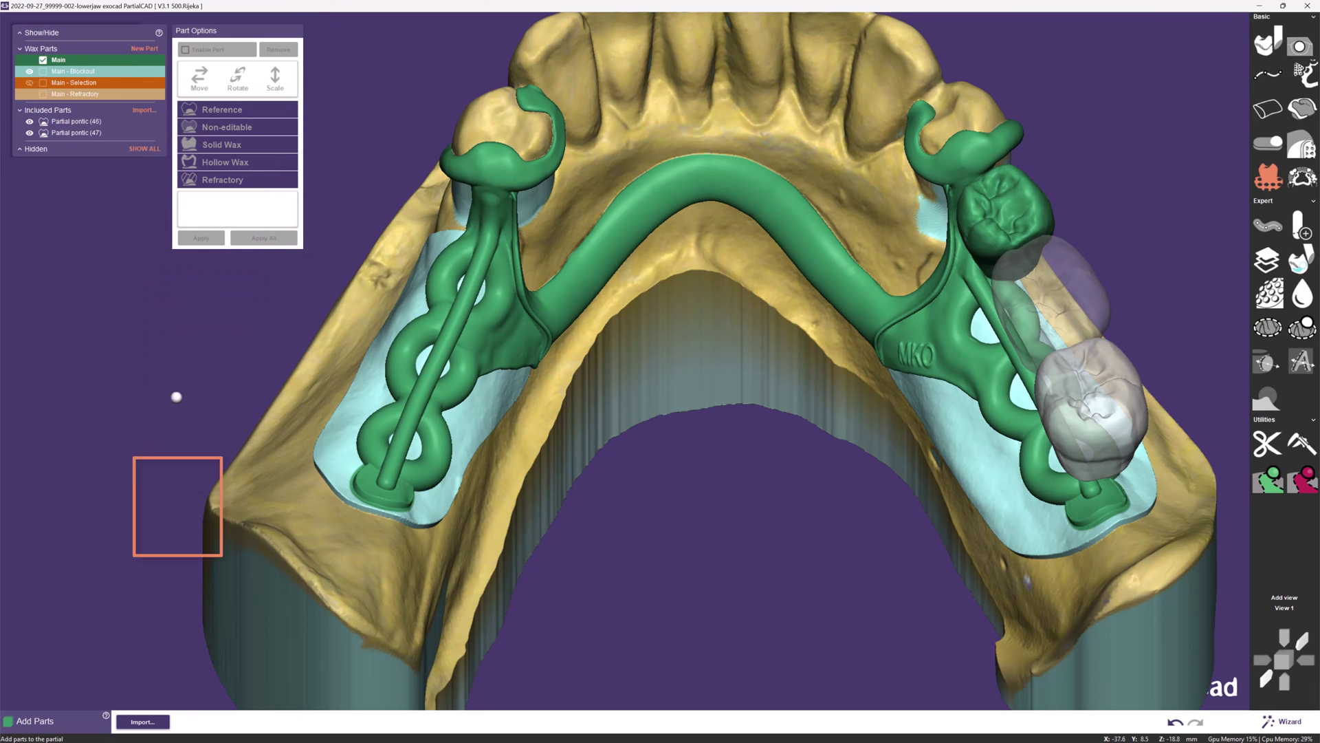
- Import the 35-pontic_cad STL file as a Solid Wax part and adjust it on the saddle with Move and Scale
click(142, 722)
click(655, 323)
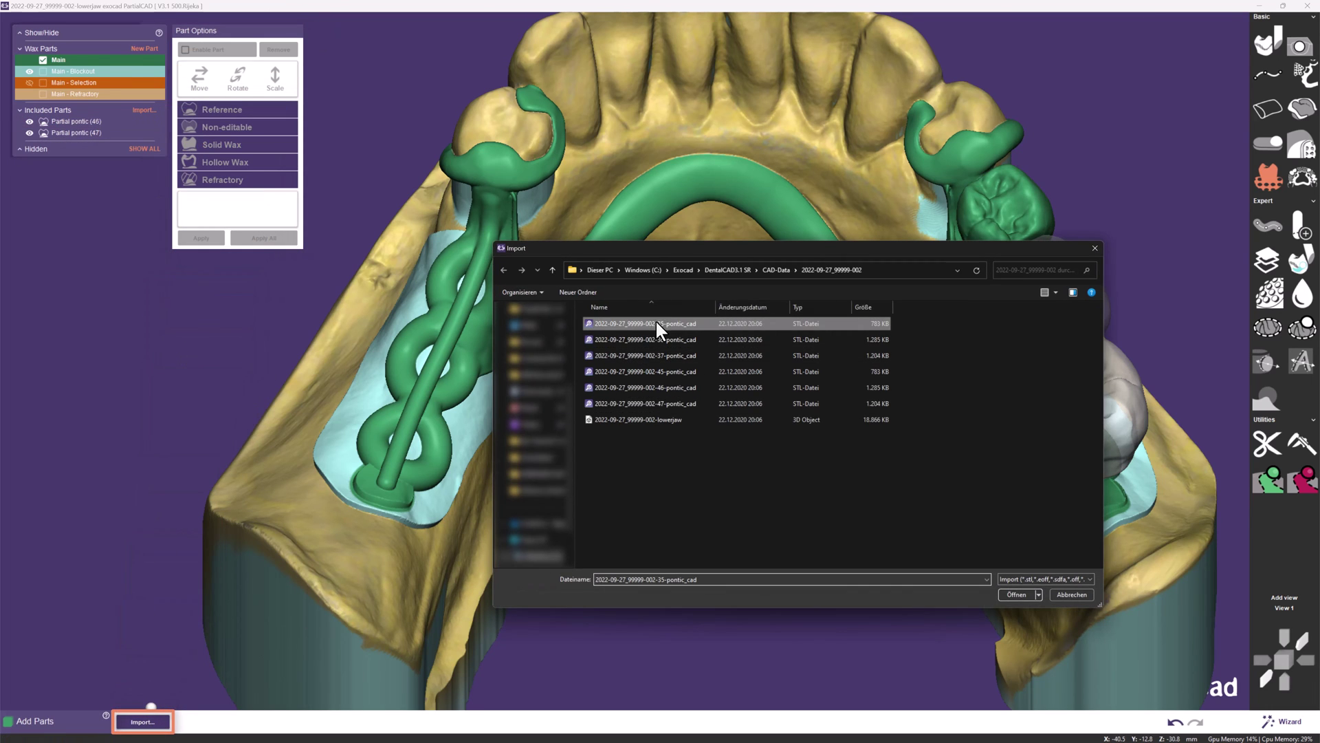
click(1005, 593)
click(206, 81)
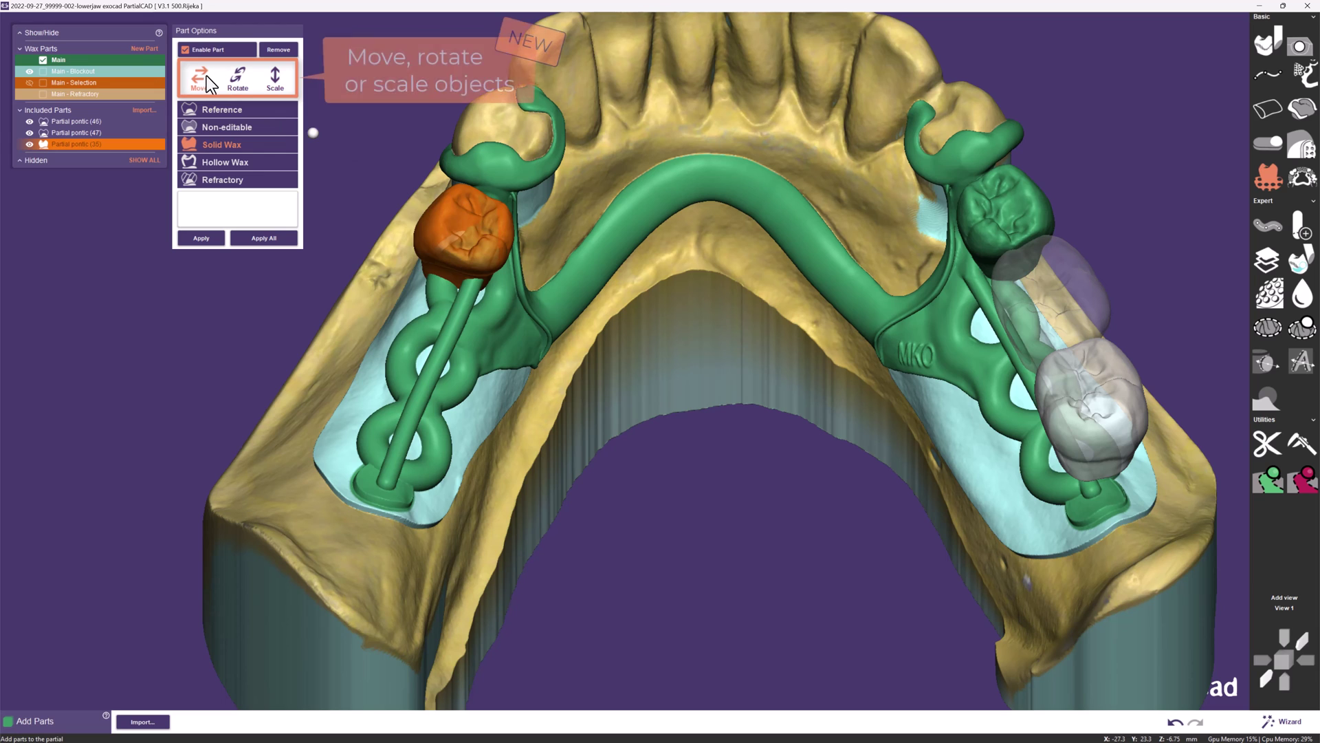
drag(465, 229, 496, 235)
click(277, 81)
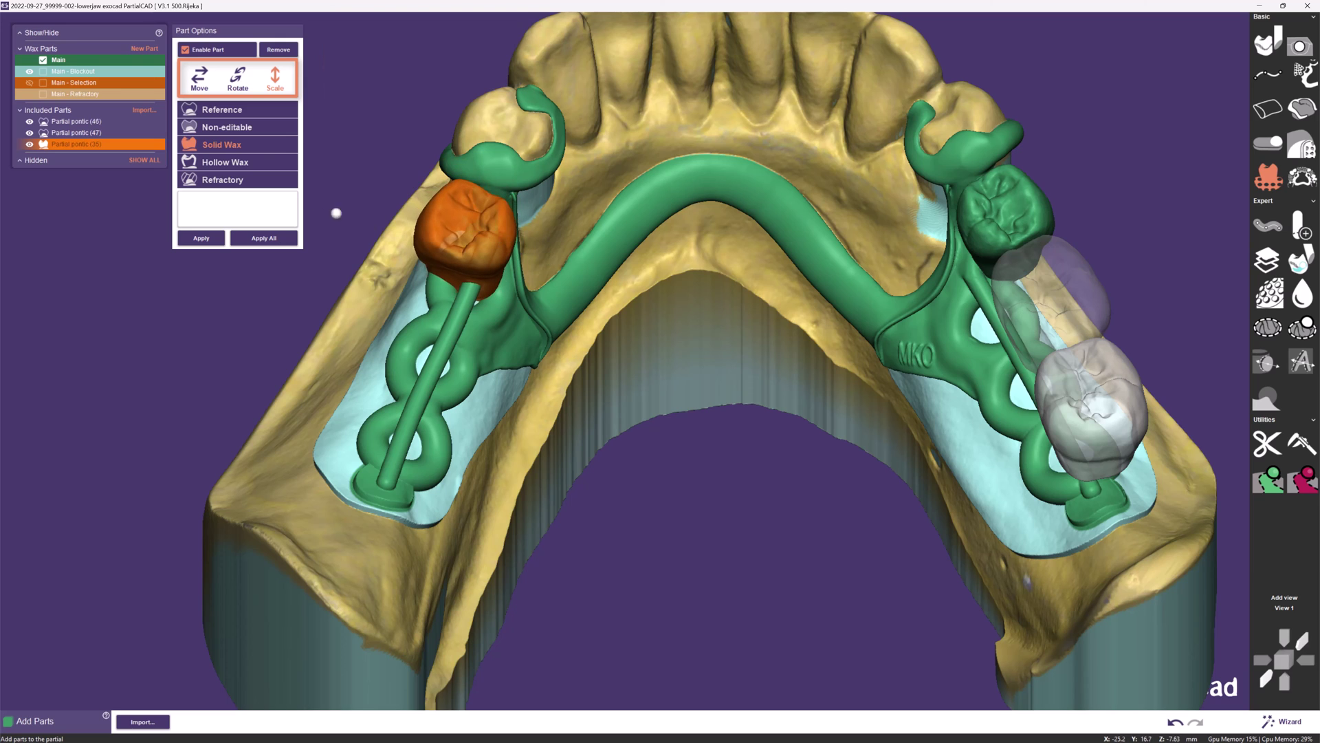
- Place a retention post from the twisted-vl-v2 file on the retention bar behind pontic 35, using its actual size
click(1300, 226)
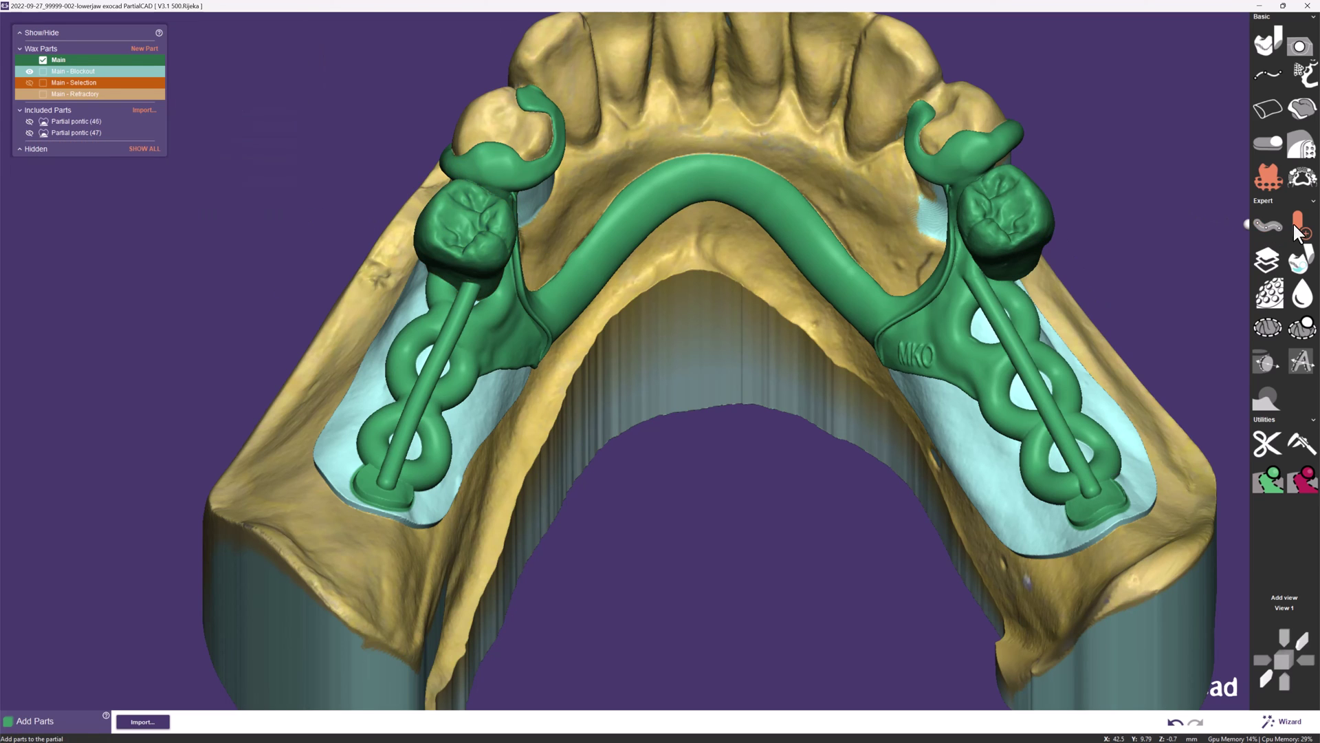
click(268, 722)
click(124, 256)
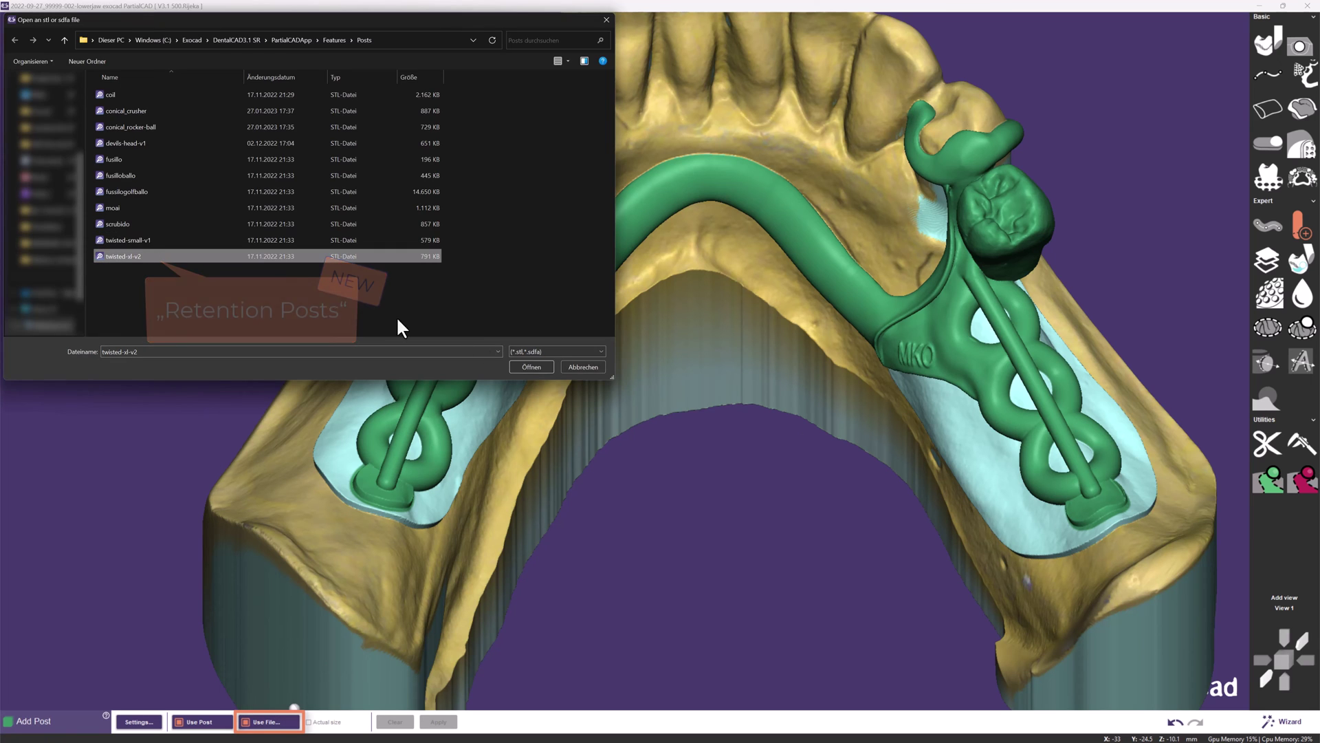
click(528, 367)
click(448, 335)
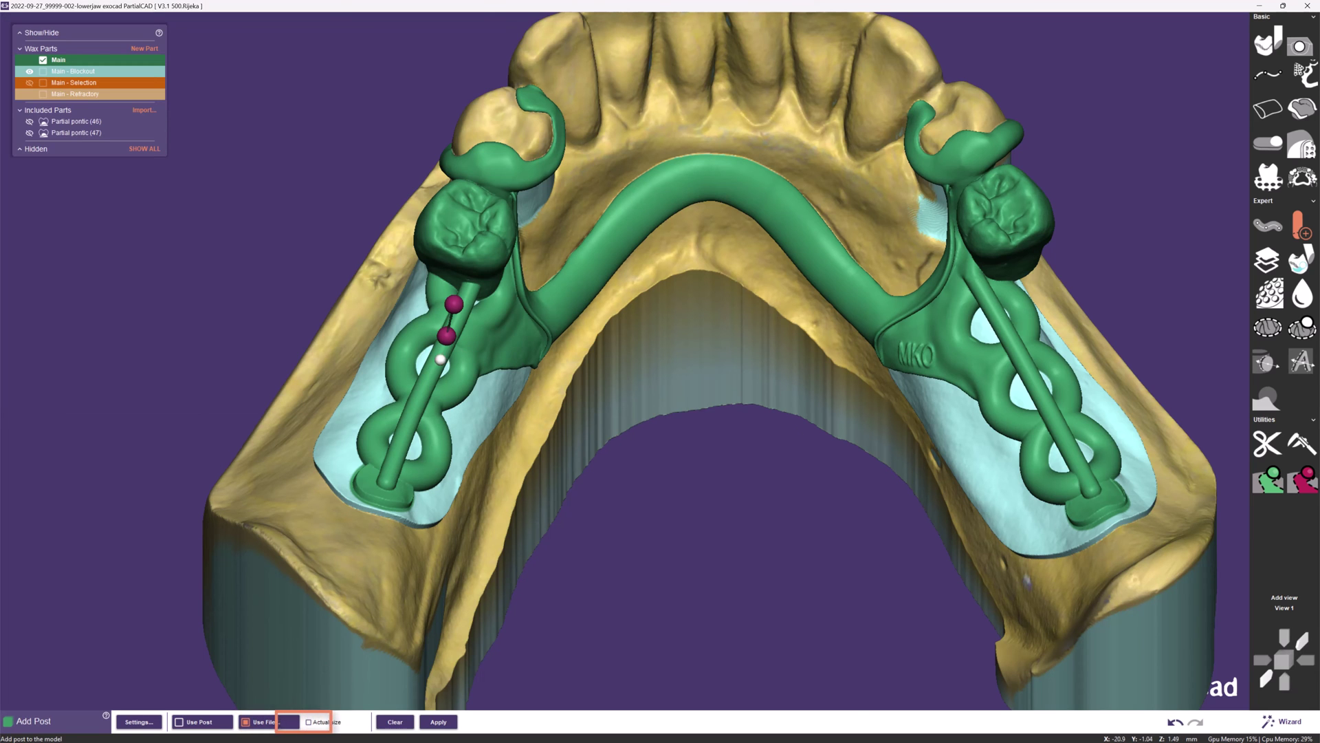
click(311, 722)
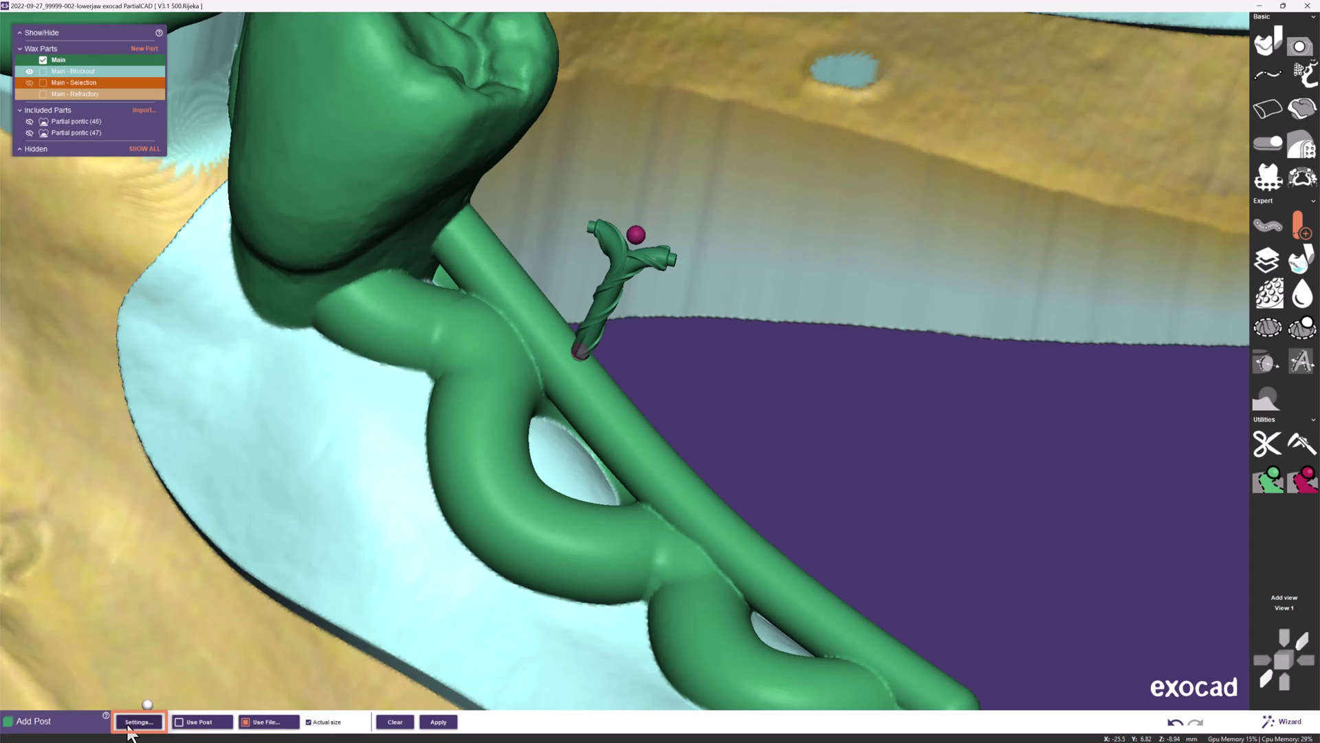
- Turn off actual size and set the post's length to 4.84 mm and thickness to 6.52 mm, briefly trying a separate end thickness
click(131, 723)
click(308, 722)
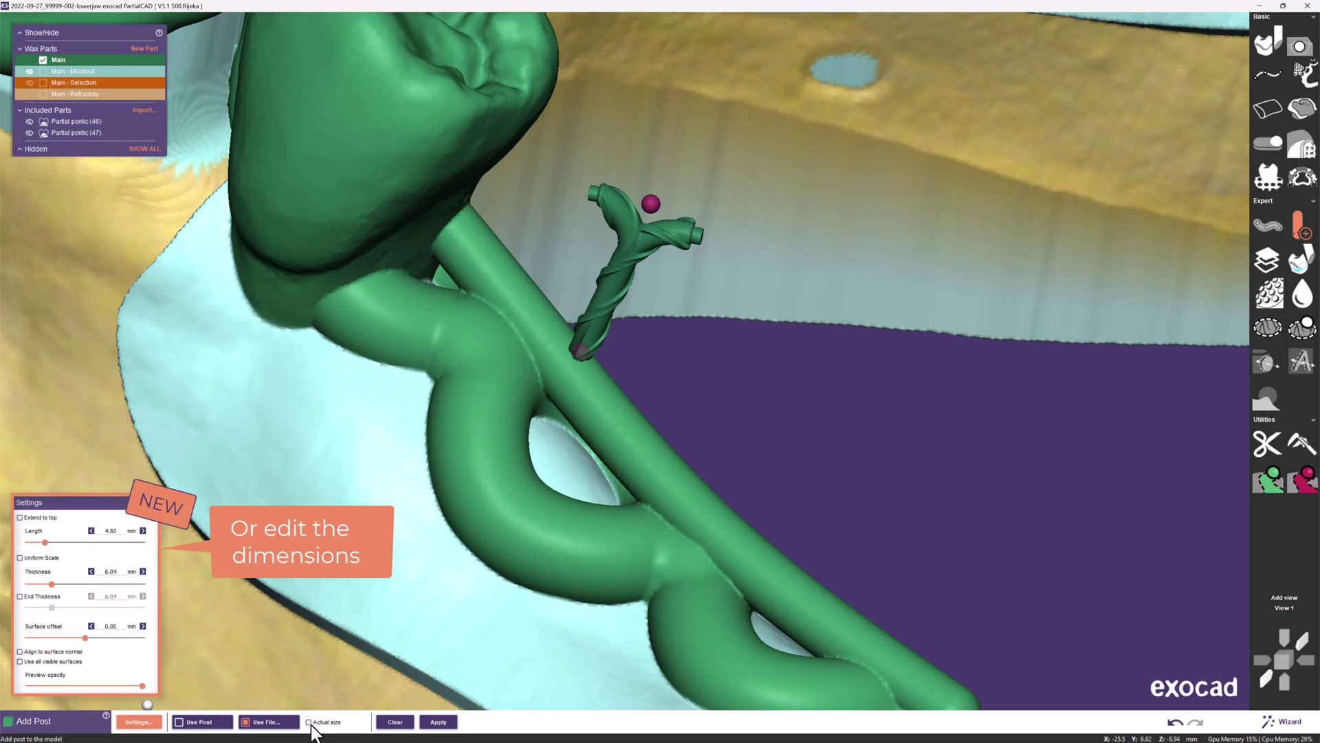
drag(45, 543, 52, 605)
click(21, 596)
click(20, 597)
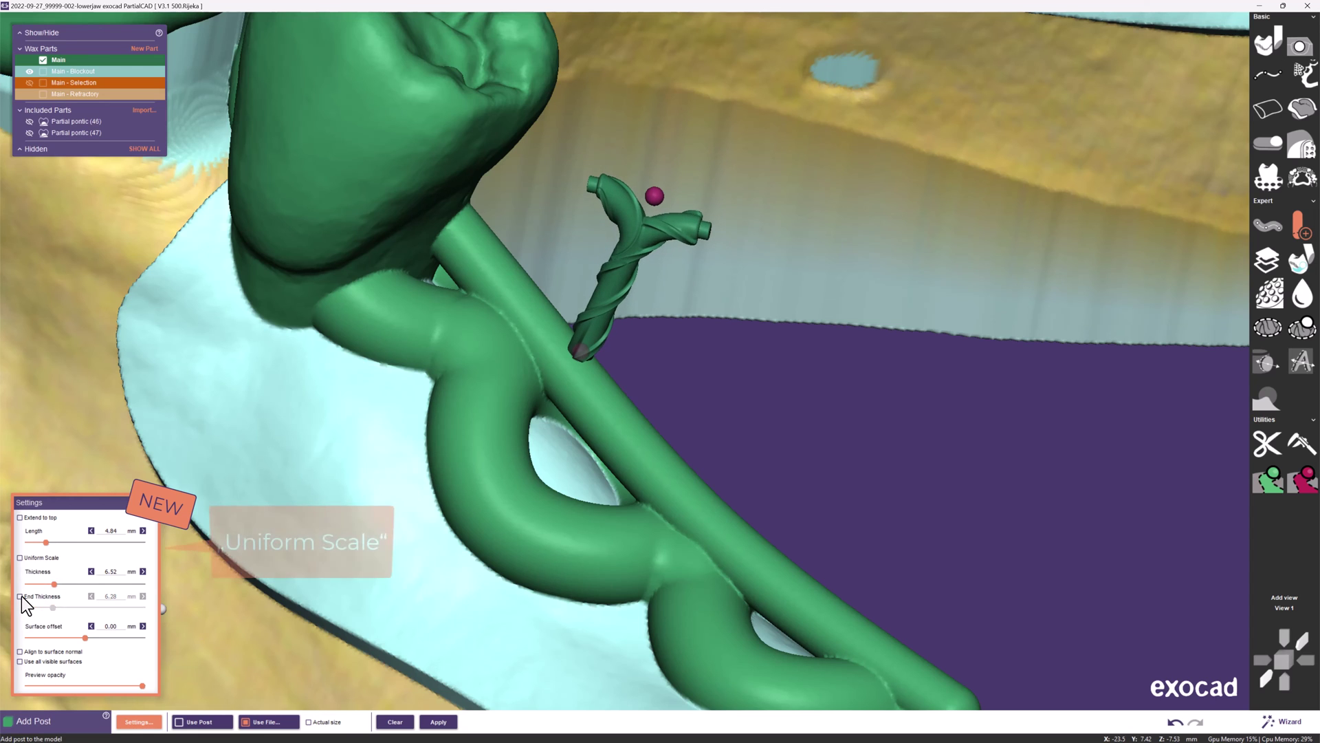
- Scale the post uniformly to a 4.60 mm length and align it to the surface normal with a -0.70 mm surface offset
click(20, 558)
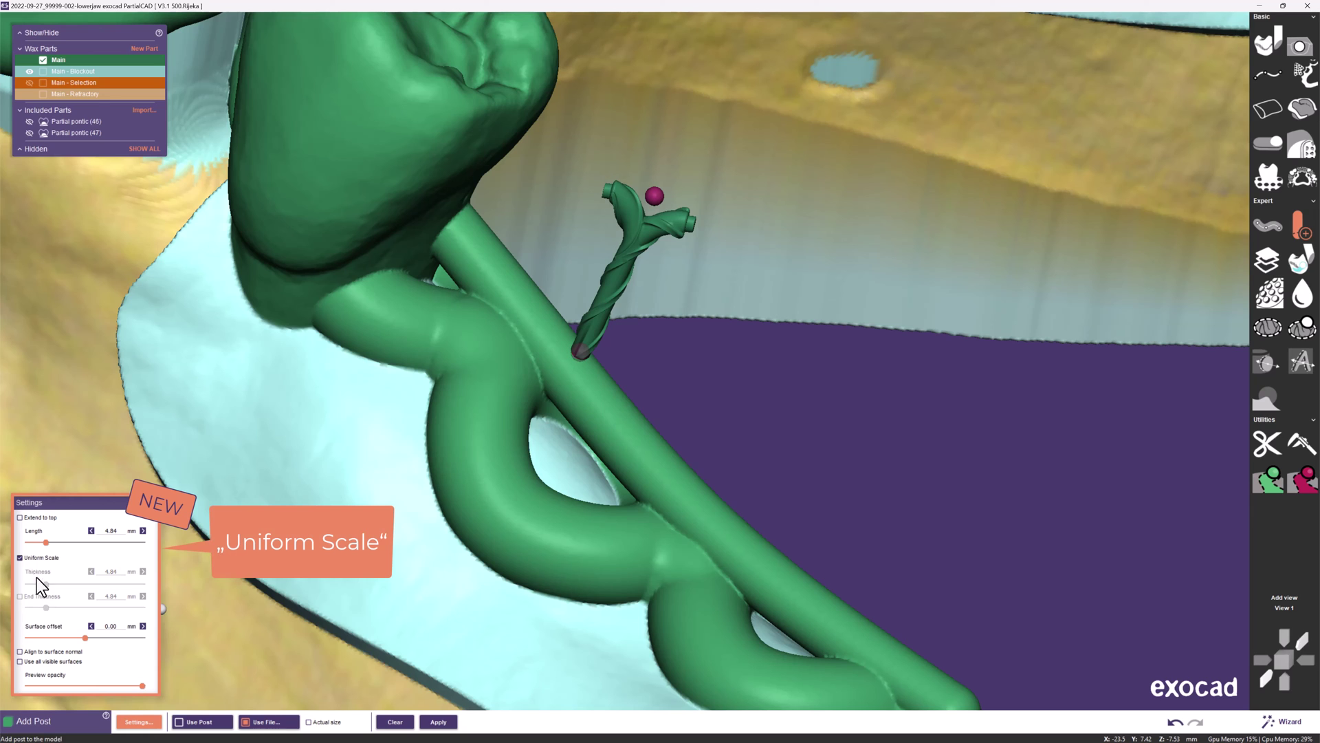
drag(45, 544, 43, 542)
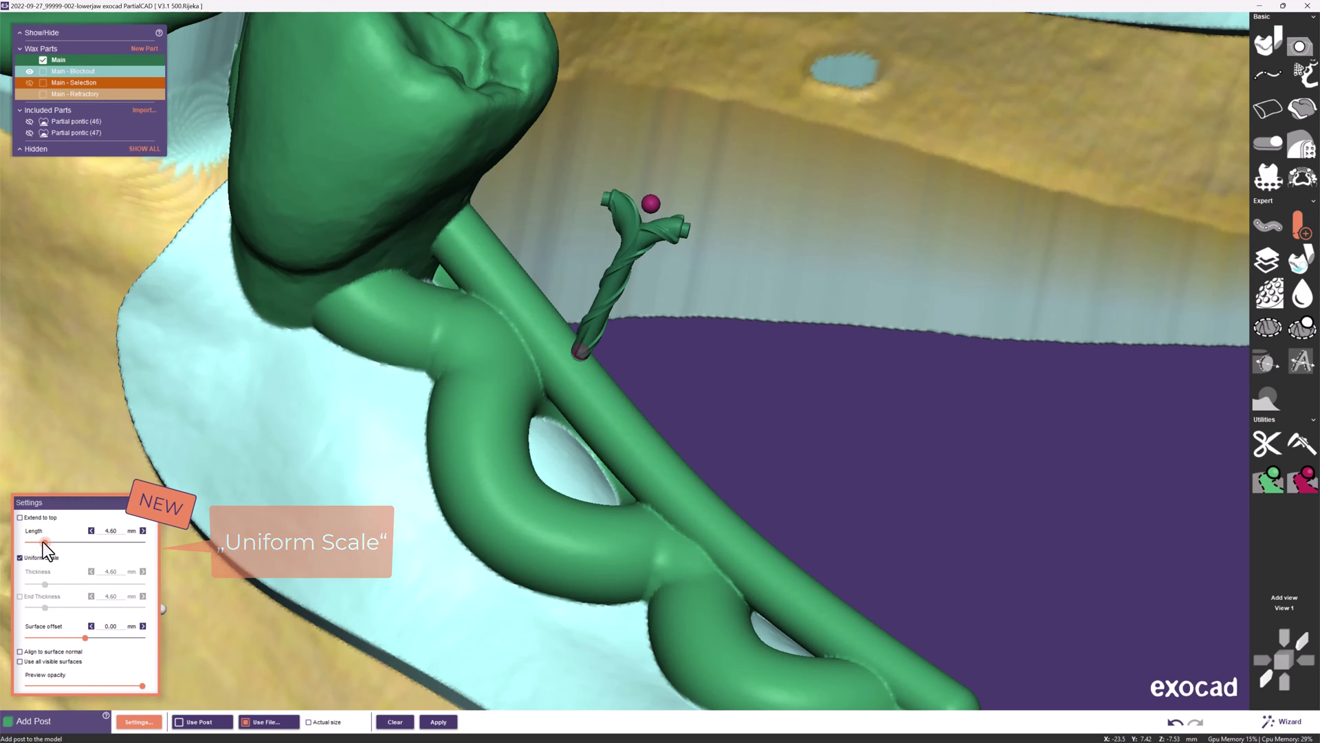
mouse_move(85, 637)
mouse_down()
mouse_move(104, 638)
mouse_move(77, 638)
mouse_up()
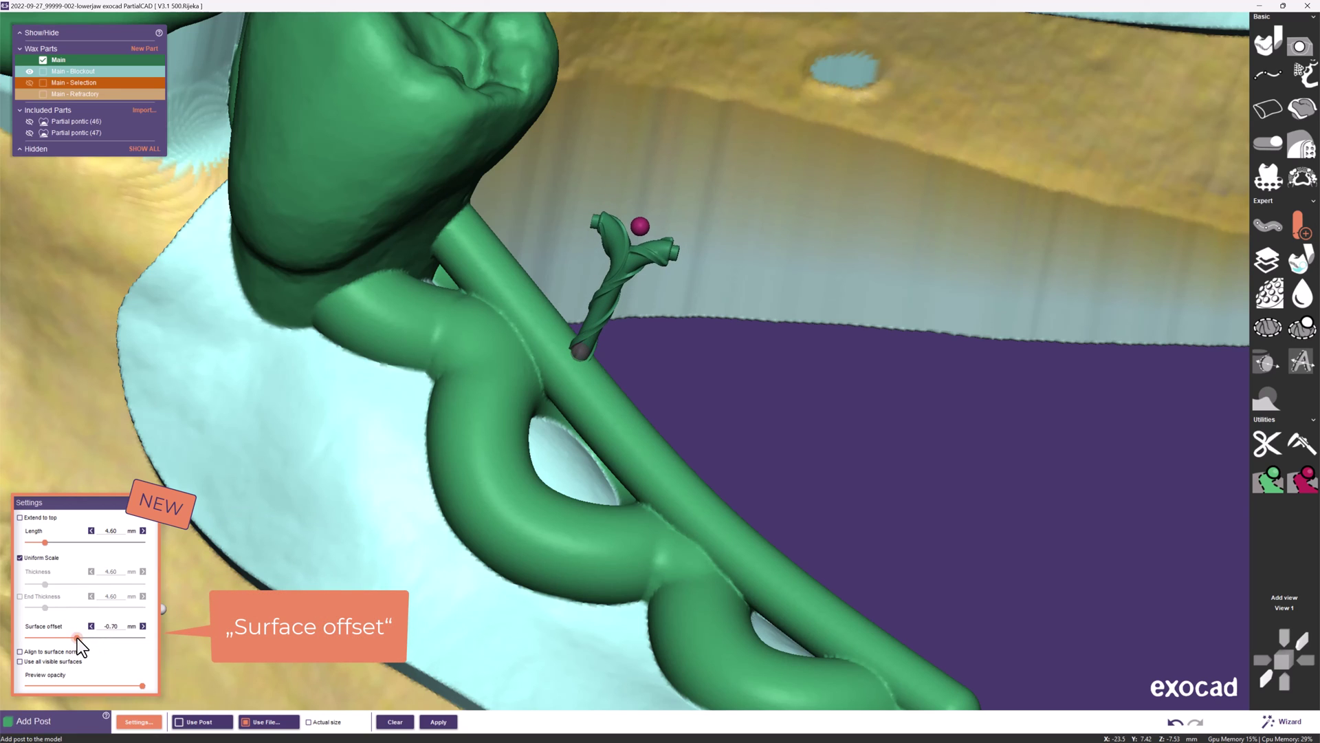
click(20, 651)
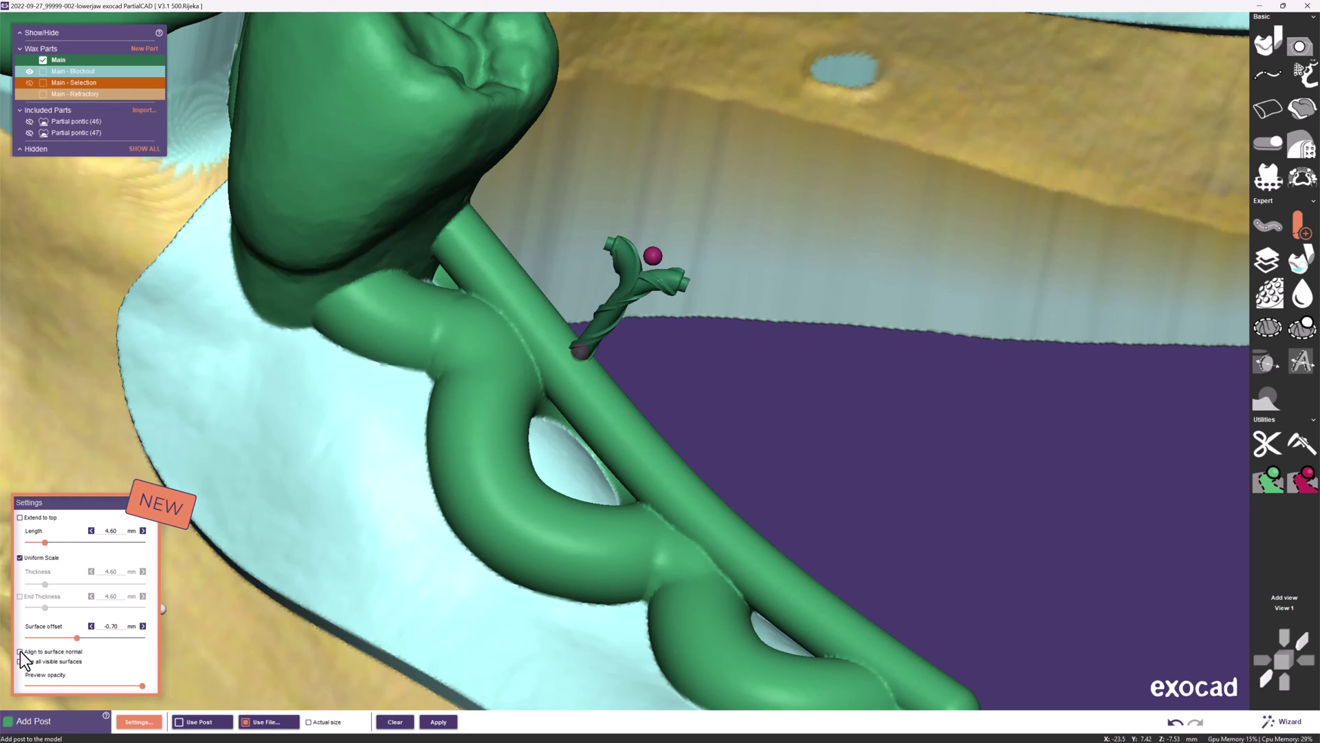
- Move the post slightly along the retention bar toward the pontic and try the preview opacity setting
drag(581, 349, 558, 323)
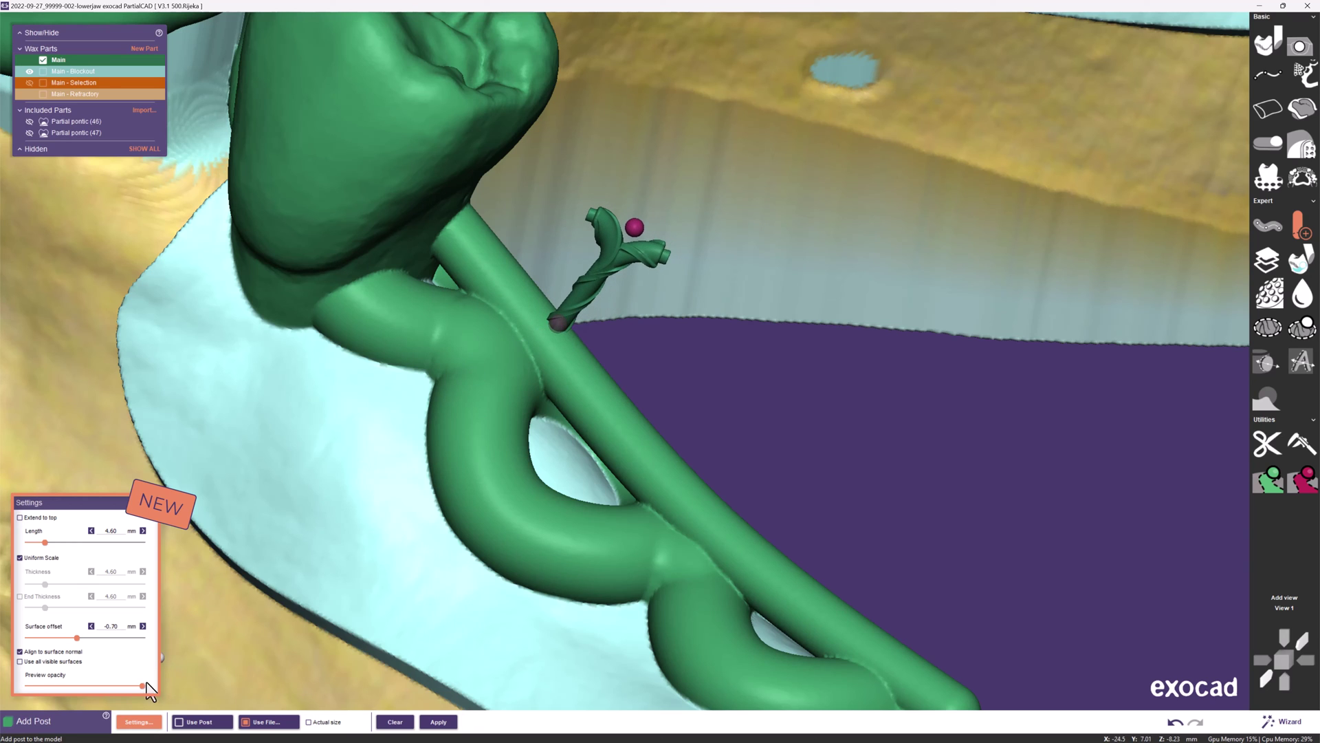
mouse_move(142, 687)
mouse_down()
mouse_move(72, 687)
mouse_move(143, 686)
mouse_up()
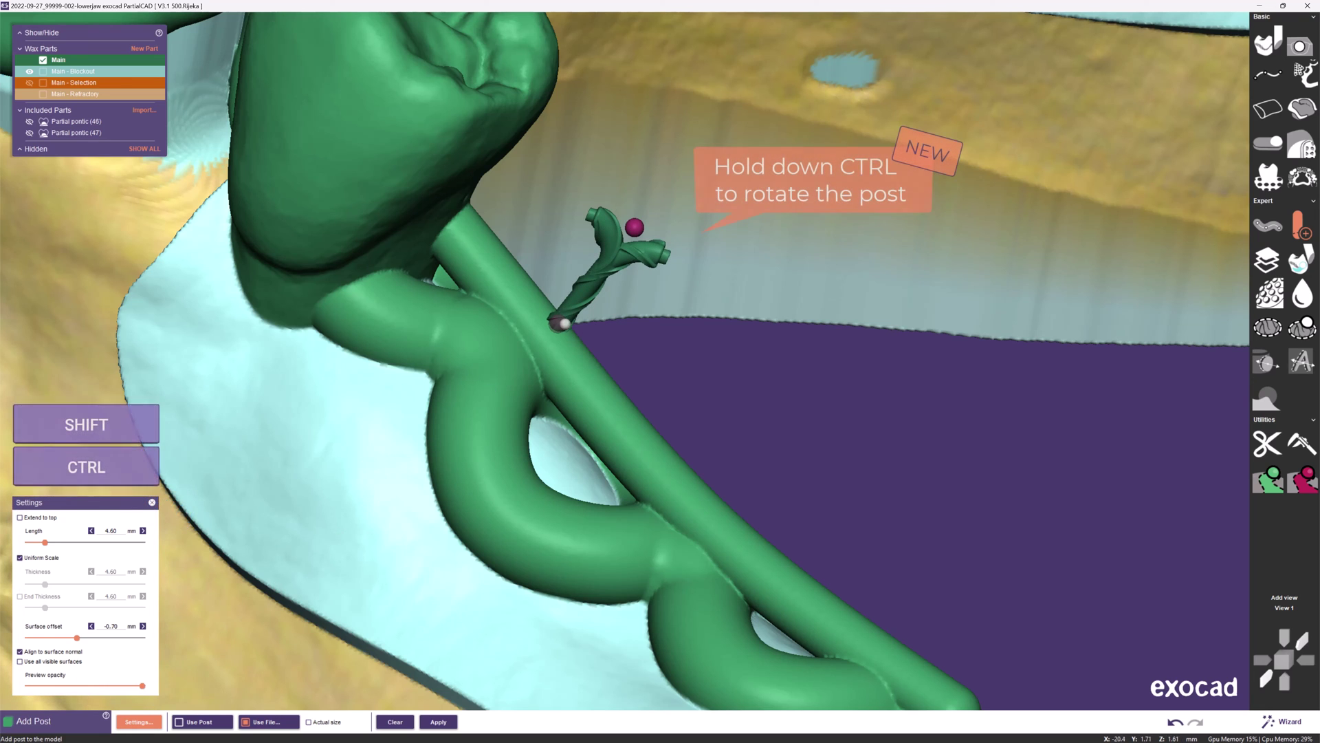
- Rotate the retention post around its own axis
mouse_move(636, 227)
key(ctrl)
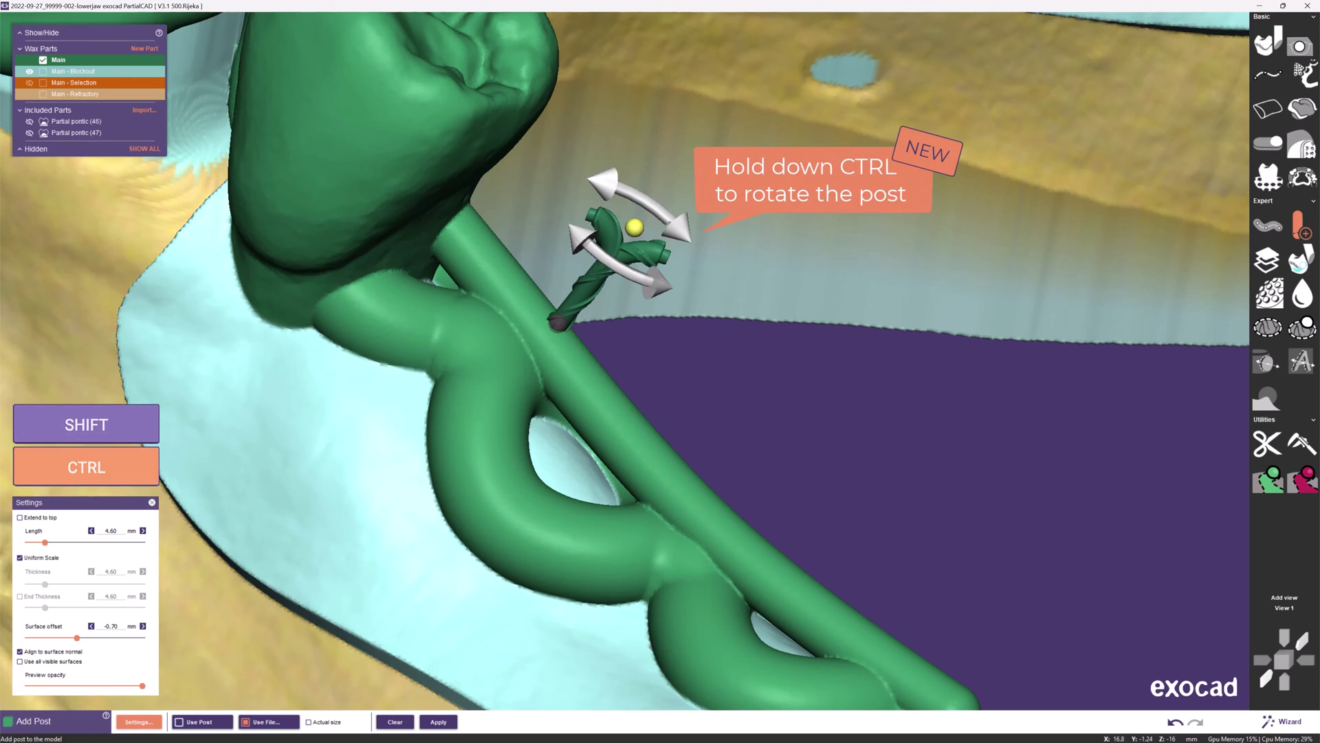